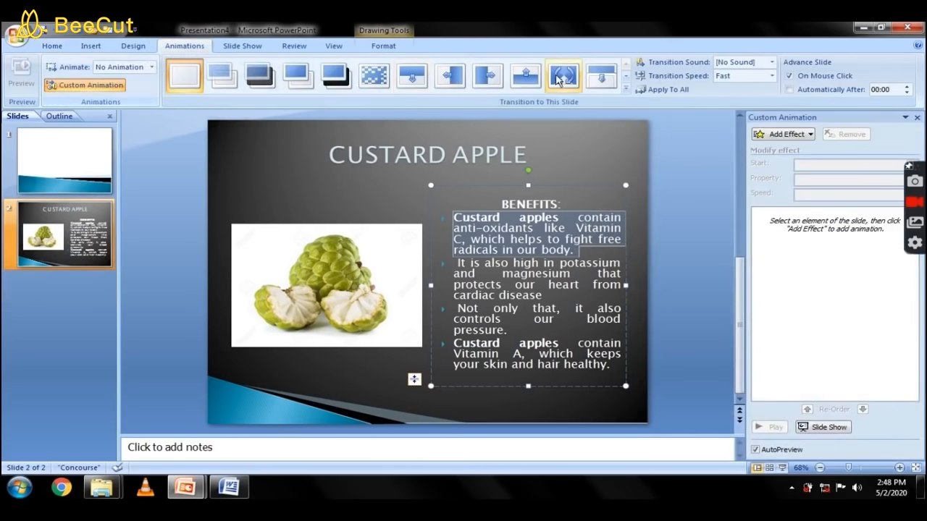
# Add a Diamond entrance effect to the first benefits bullet about anti-oxidants.
pyautogui.click(808, 137)
pyautogui.moveTo(808, 150)
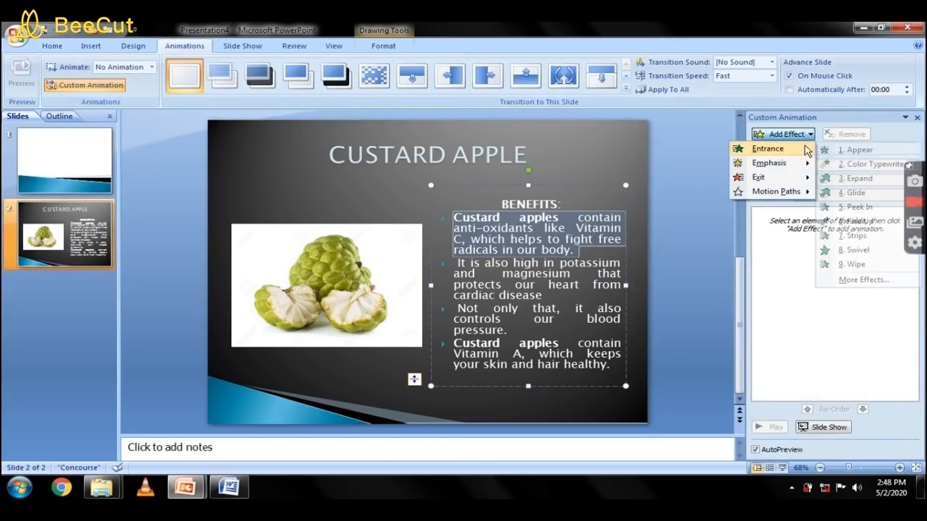
pyautogui.click(864, 280)
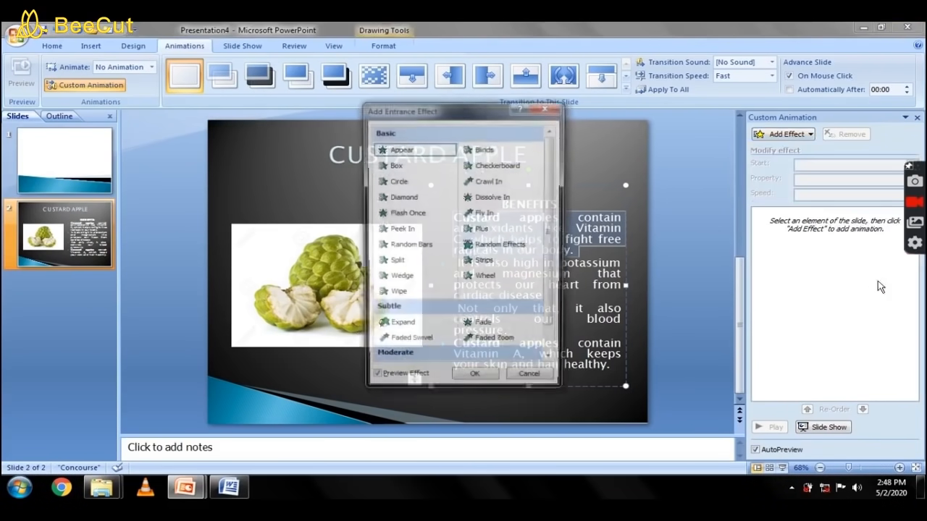
pyautogui.moveTo(449, 111); pyautogui.dragTo(754, 96)
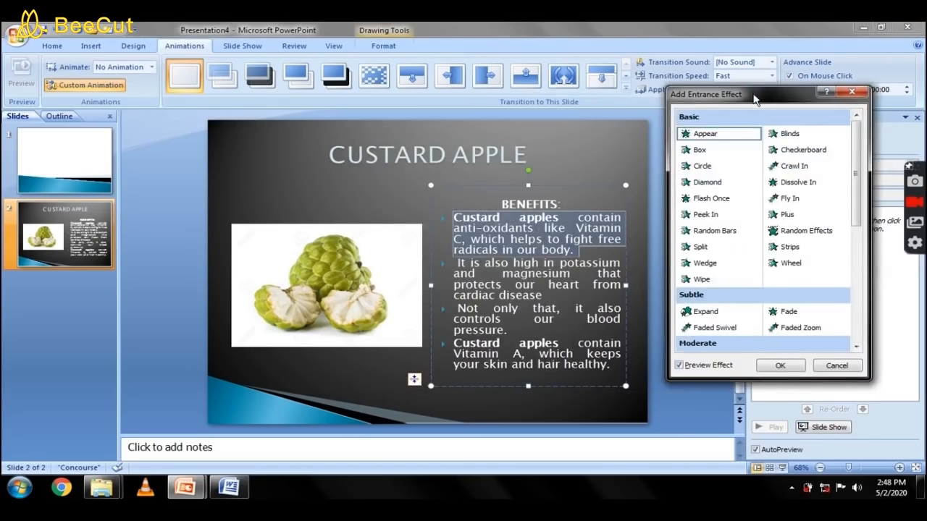
pyautogui.click(704, 183)
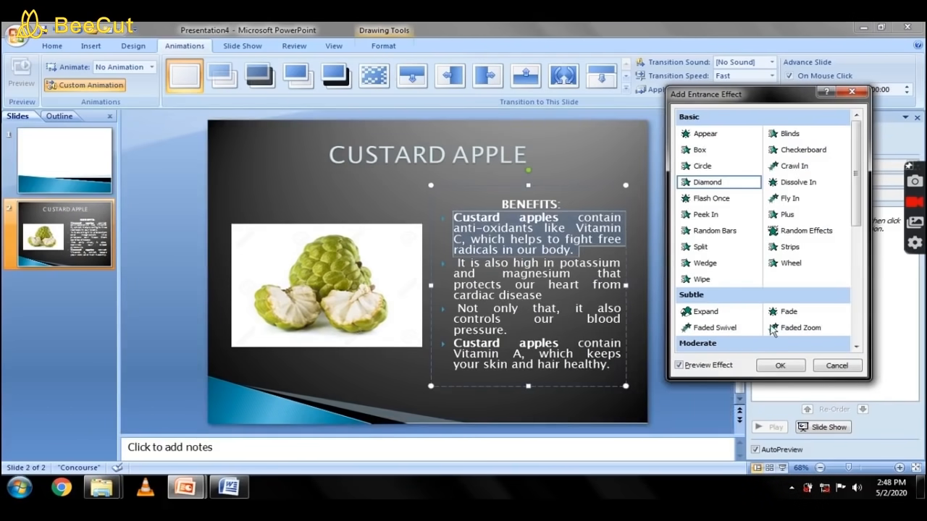
pyautogui.click(780, 366)
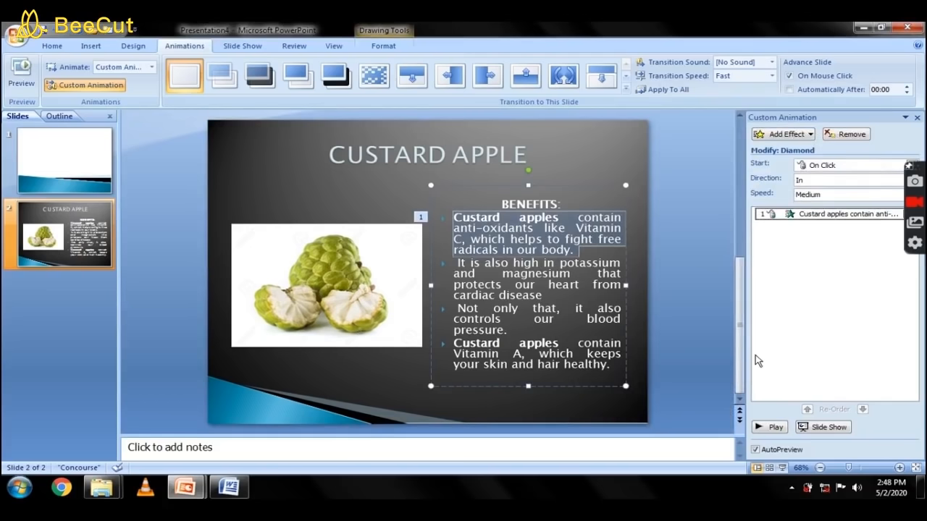
# Add a Wipe entrance effect to the second benefits bullet about potassium and magnesium.
pyautogui.moveTo(456, 263); pyautogui.dragTo(578, 300)
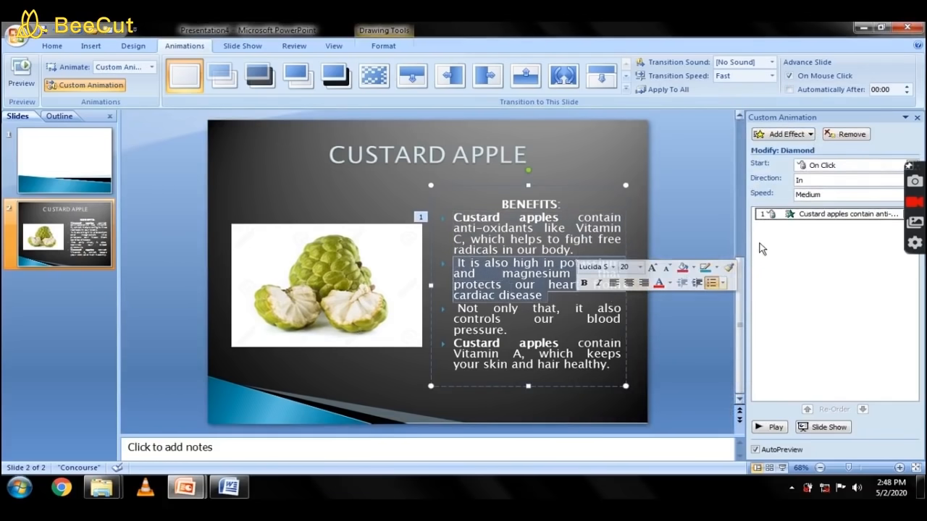
pyautogui.click(786, 134)
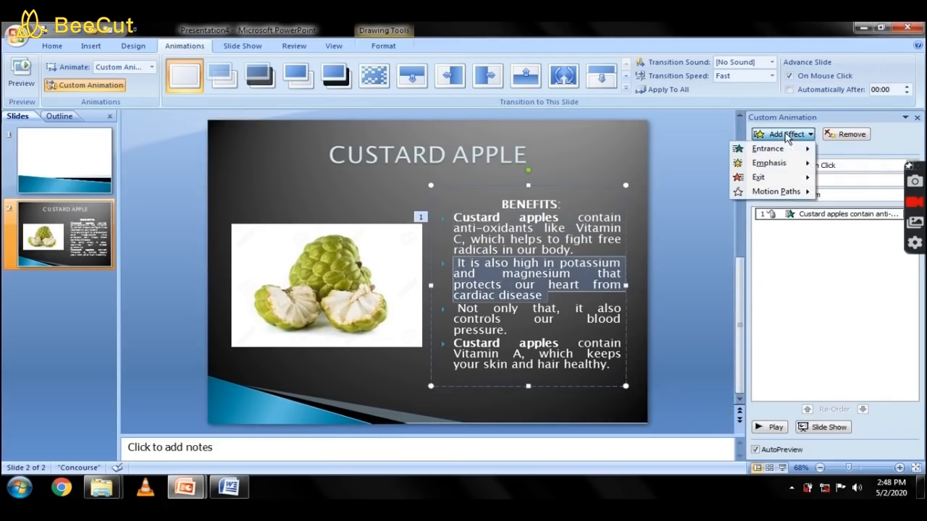
pyautogui.moveTo(788, 148)
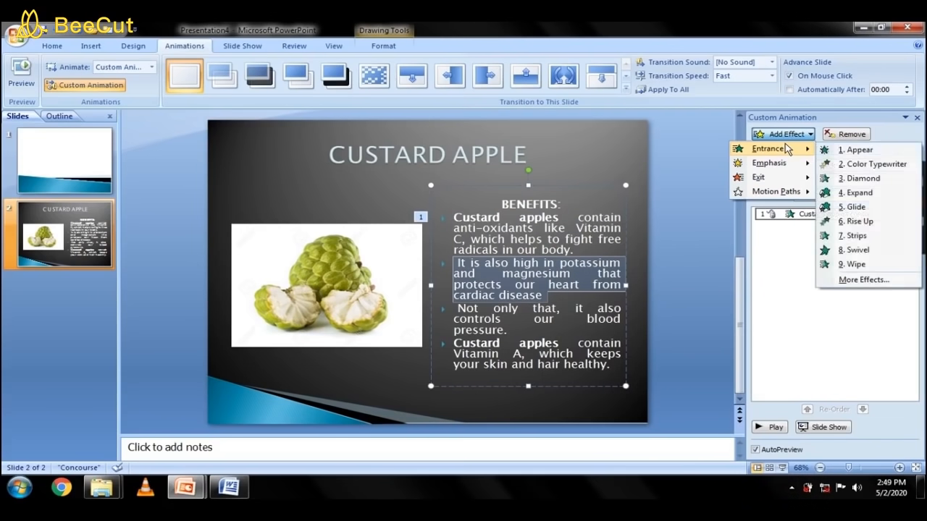
pyautogui.click(856, 265)
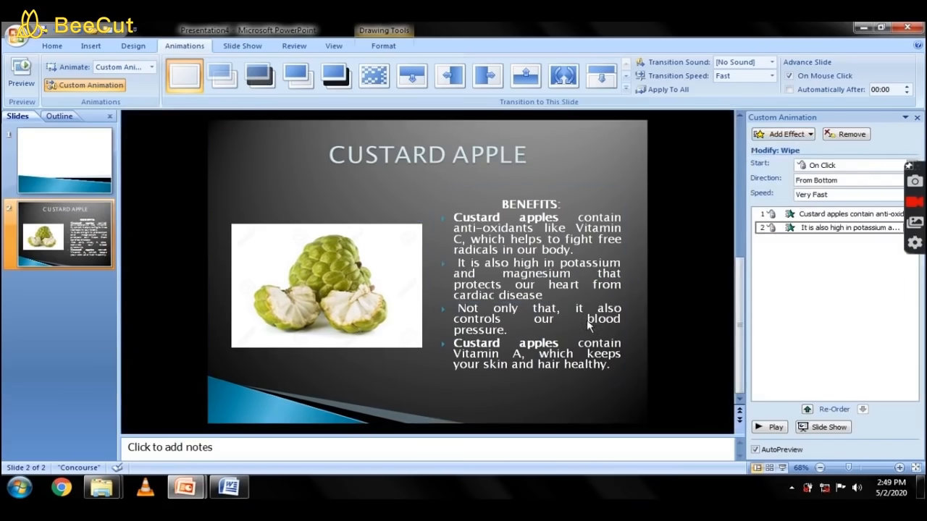
# Add a Dissolve In entrance effect to the third bullet about blood pressure and set its speed to Medium.
pyautogui.click(455, 309)
pyautogui.moveTo(455, 312); pyautogui.dragTo(516, 346)
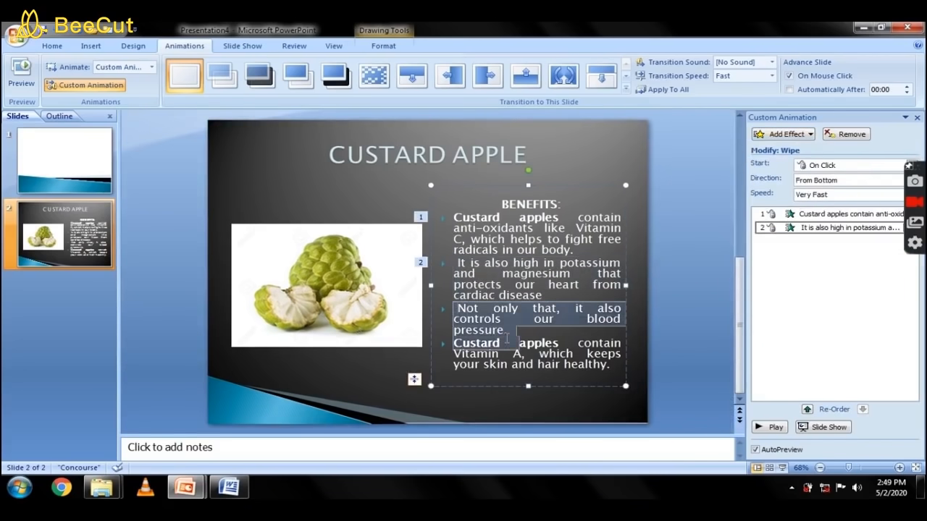
pyautogui.click(453, 307)
pyautogui.moveTo(453, 308); pyautogui.dragTo(511, 331)
pyautogui.click(781, 134)
pyautogui.moveTo(789, 149)
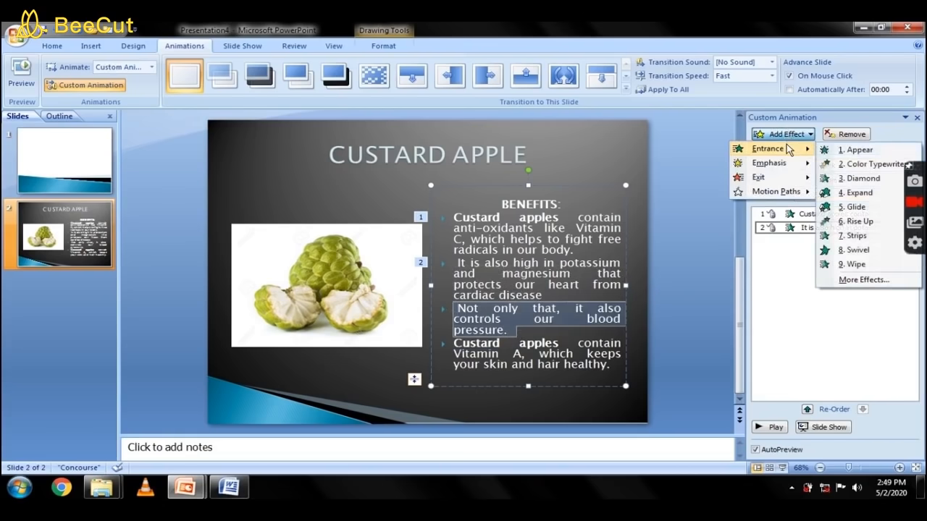
pyautogui.click(851, 278)
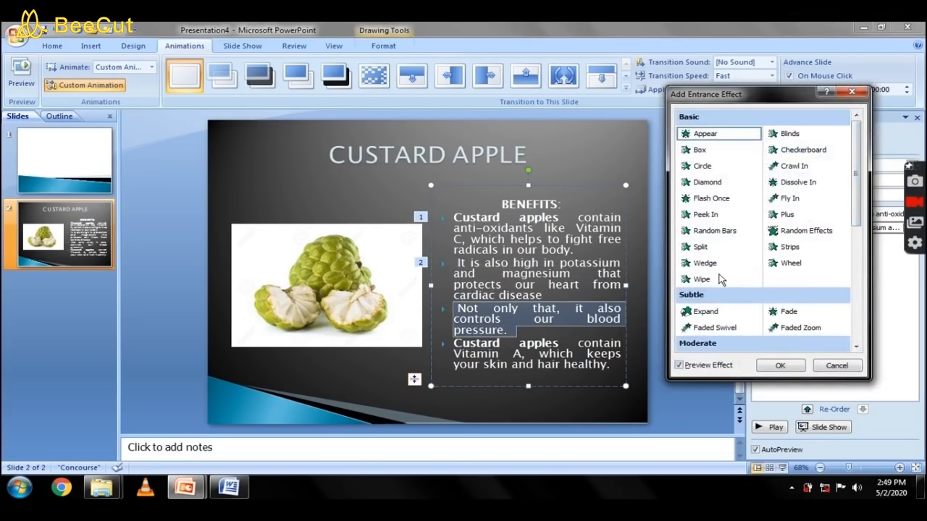
pyautogui.moveTo(856, 215); pyautogui.dragTo(855, 284)
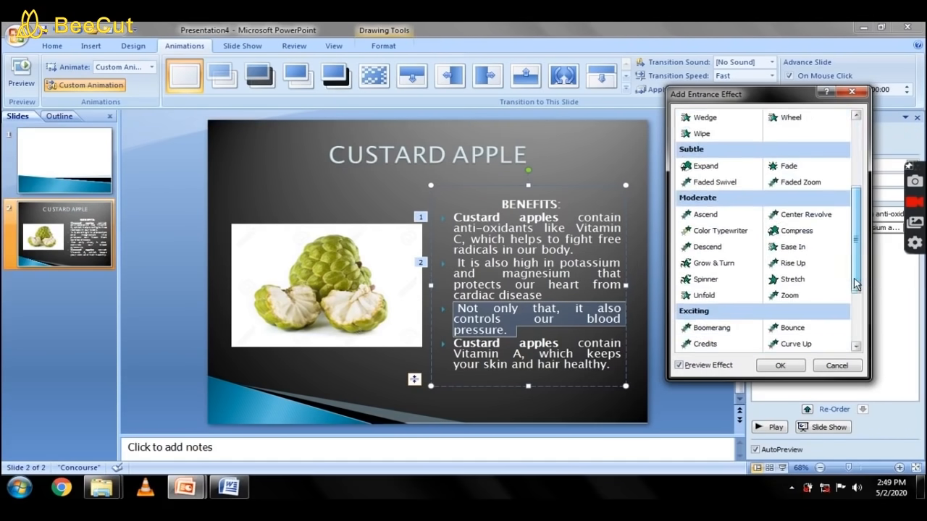
pyautogui.click(857, 158)
pyautogui.click(795, 182)
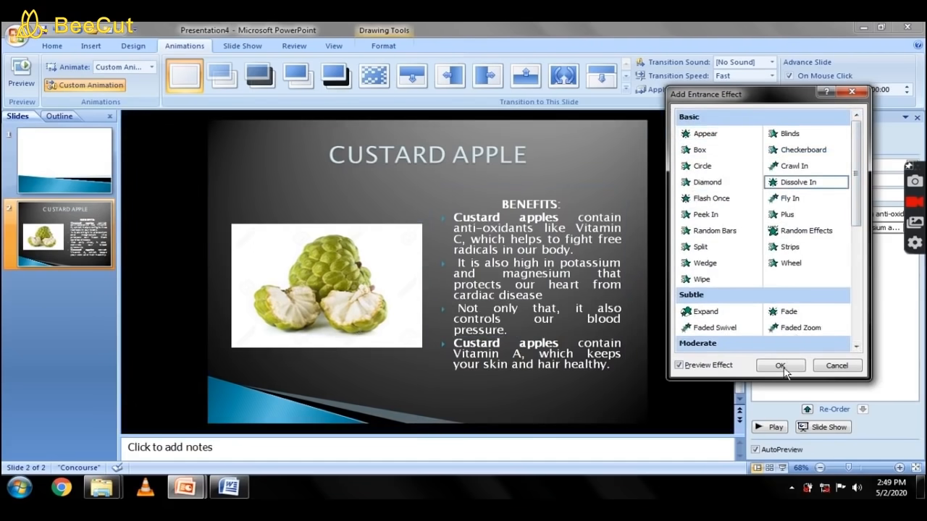
pyautogui.click(780, 365)
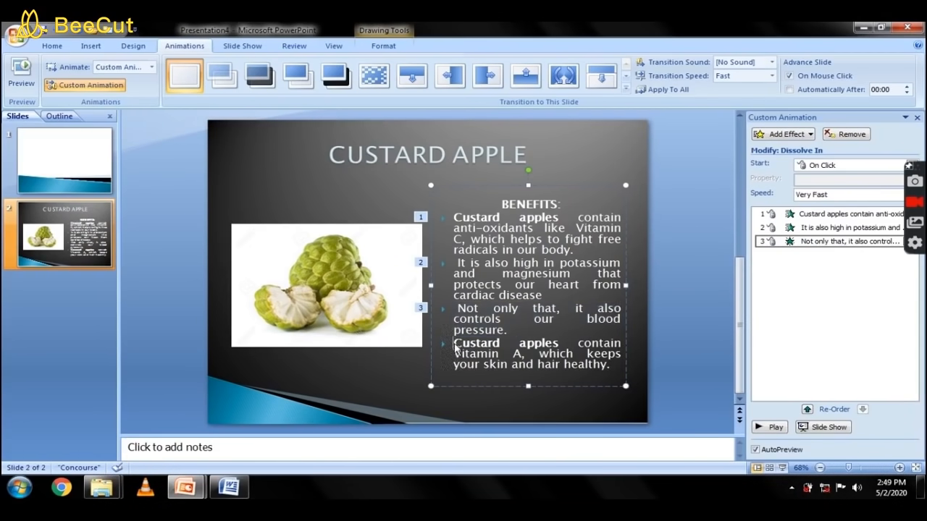
pyautogui.click(872, 199)
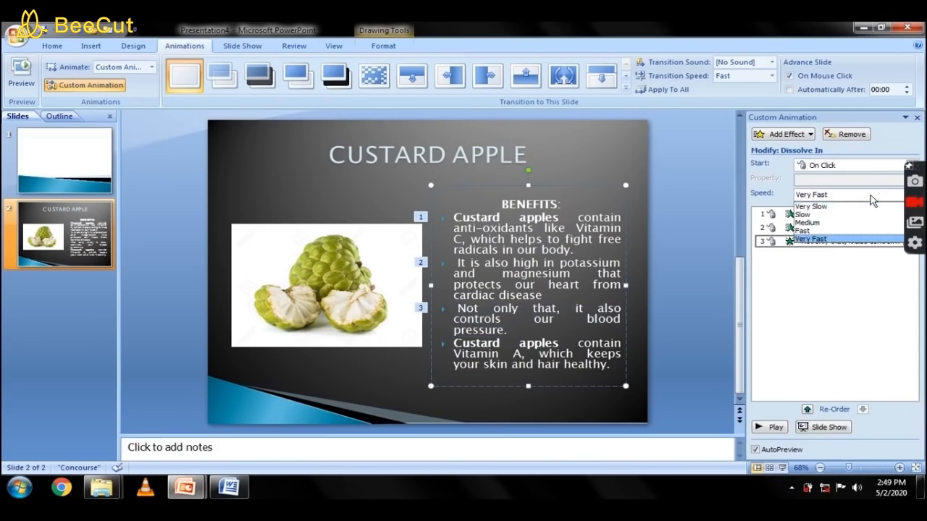
pyautogui.click(837, 223)
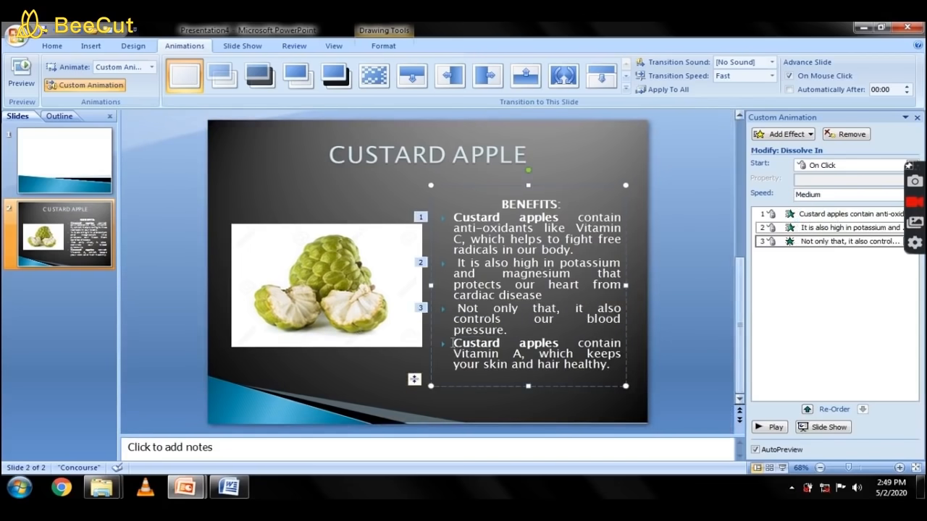
# Add a Spin emphasis effect to the last benefits bullet about Vitamin A.
pyautogui.moveTo(453, 343); pyautogui.dragTo(575, 371)
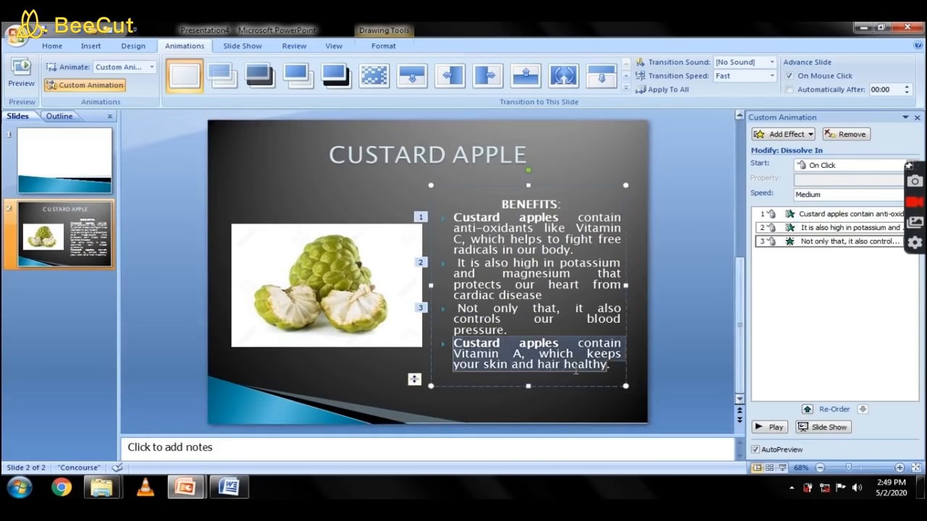
pyautogui.click(806, 136)
pyautogui.moveTo(800, 166)
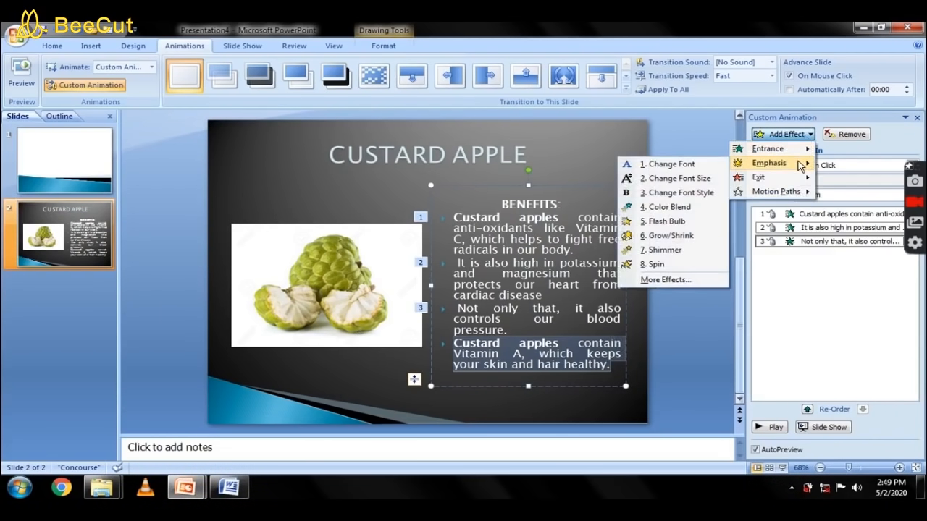
pyautogui.click(656, 280)
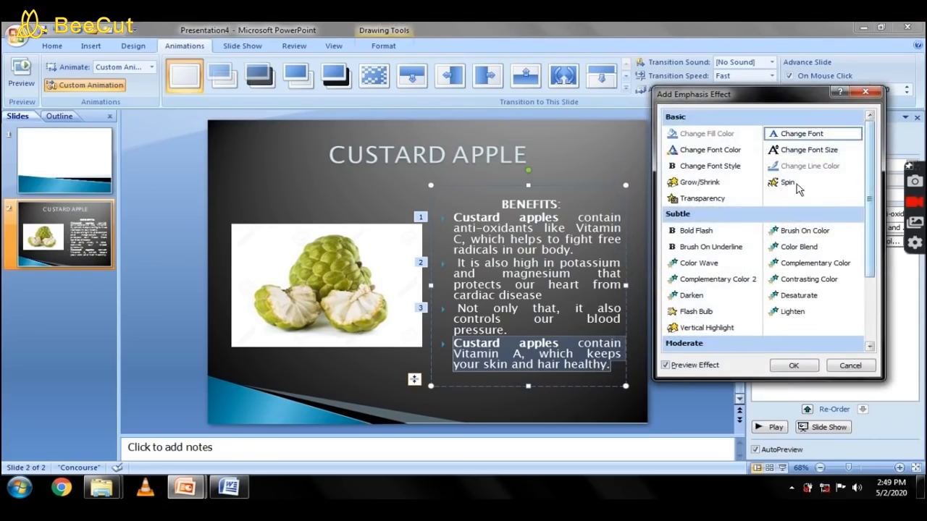
pyautogui.click(786, 185)
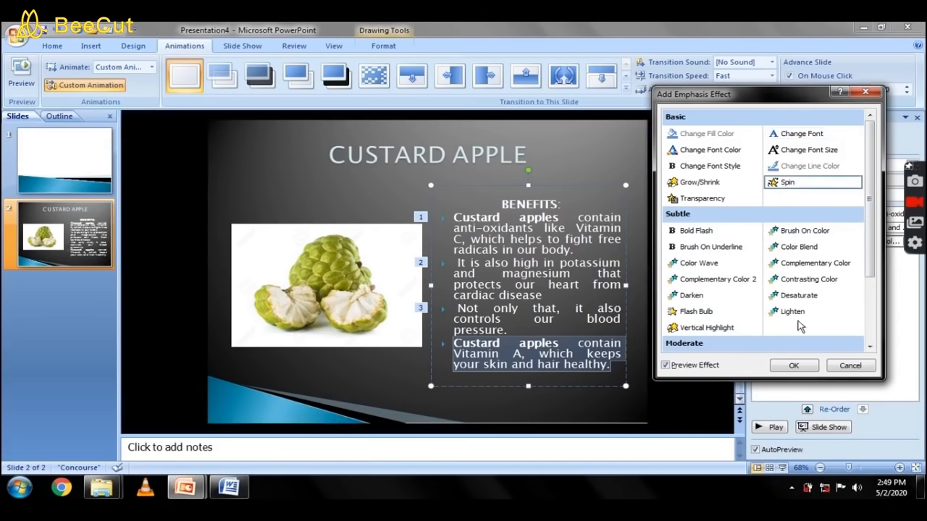
pyautogui.click(797, 365)
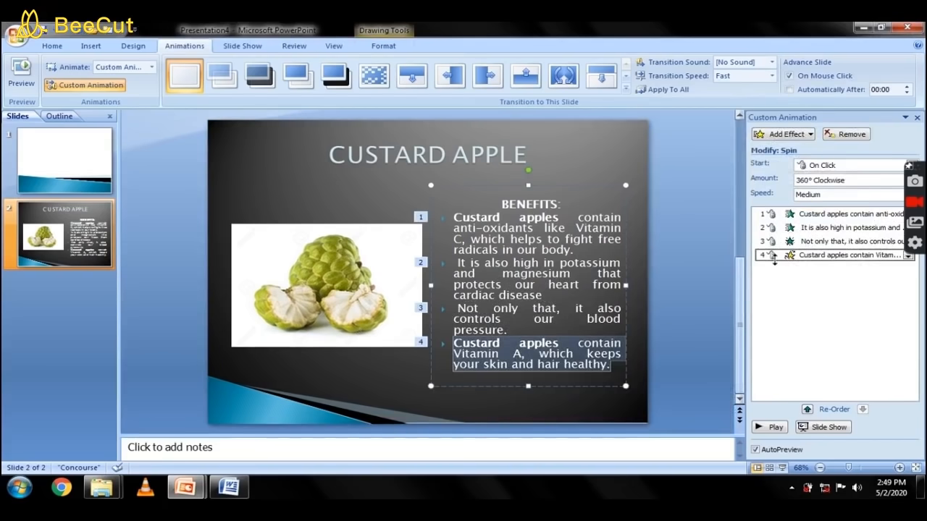
# Set the Wipe, Dissolve In and Spin animations of the last three bullets to start With Previous.
pyautogui.click(770, 227)
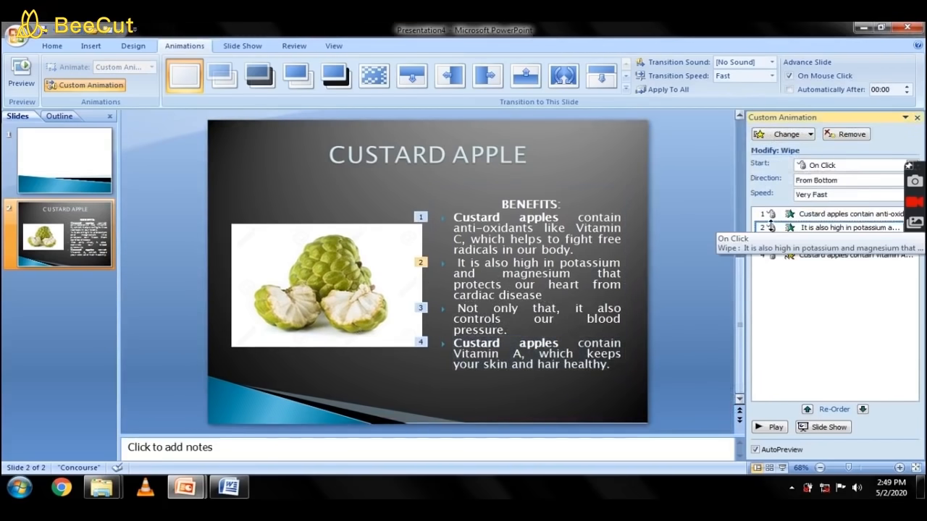
pyautogui.rightClick(786, 230)
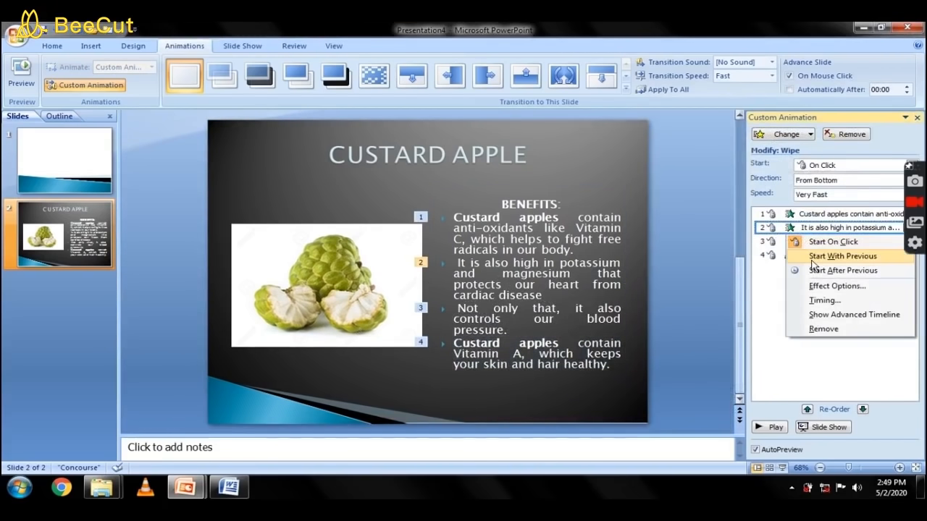
pyautogui.click(840, 256)
pyautogui.click(771, 243)
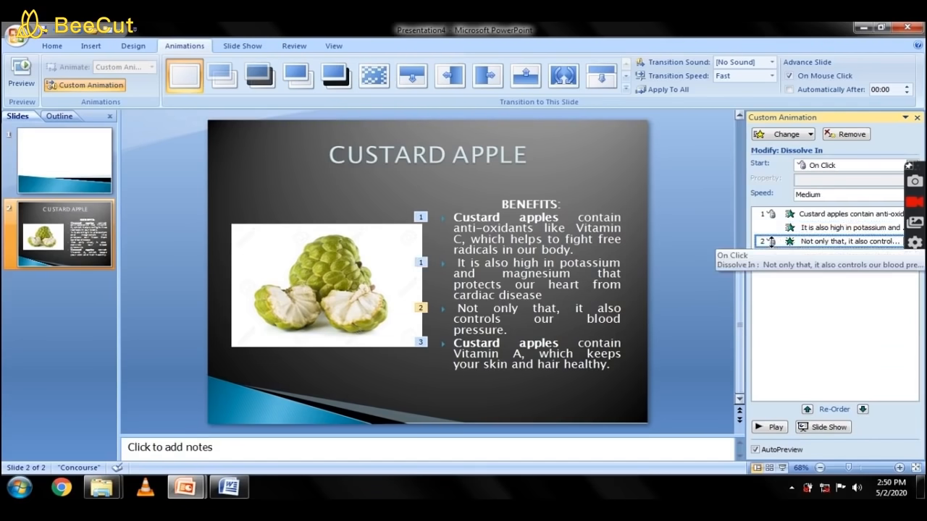
pyautogui.rightClick(771, 245)
pyautogui.click(816, 271)
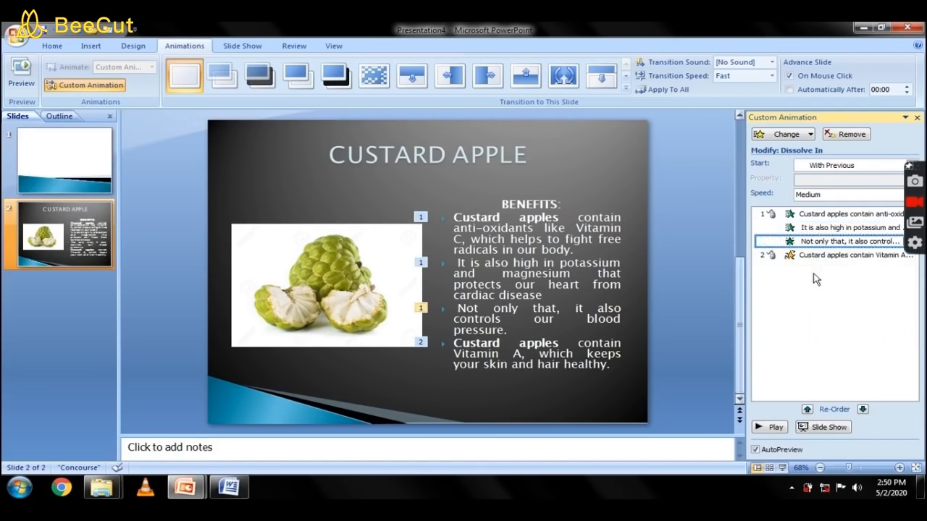
pyautogui.click(769, 254)
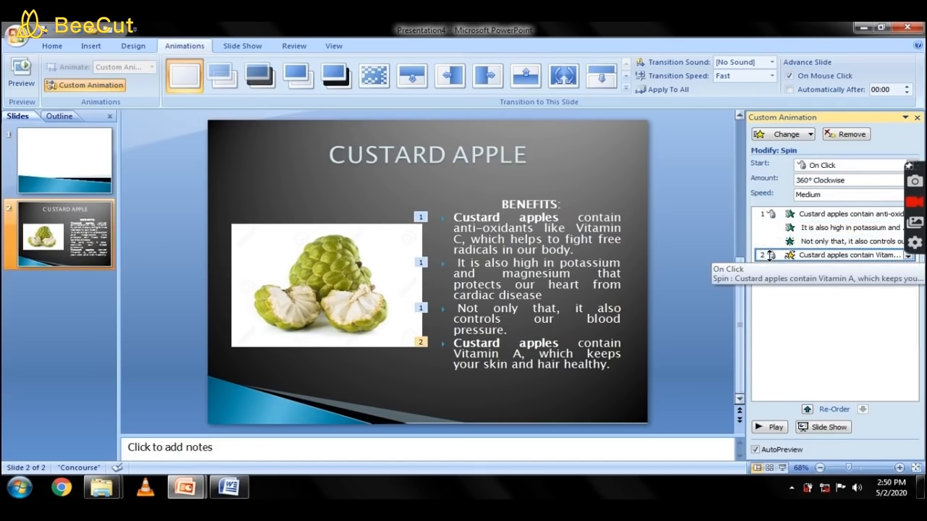
pyautogui.rightClick(769, 254)
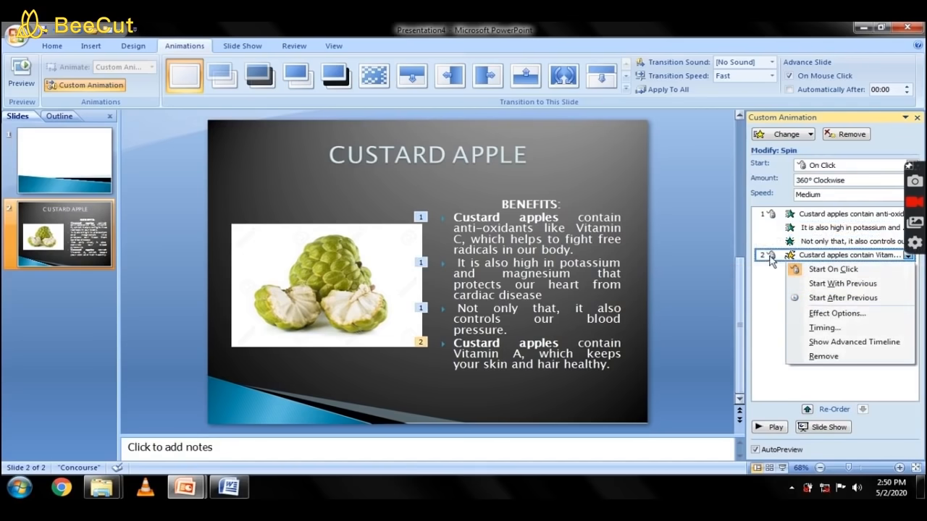
pyautogui.click(832, 284)
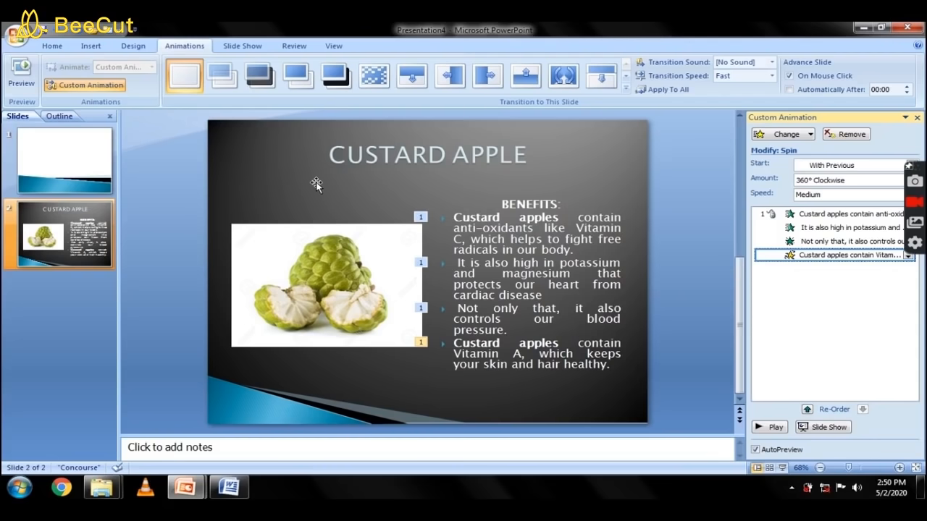
# Play the slide show from the beginning through to its end, then return to editing.
pyautogui.click(235, 47)
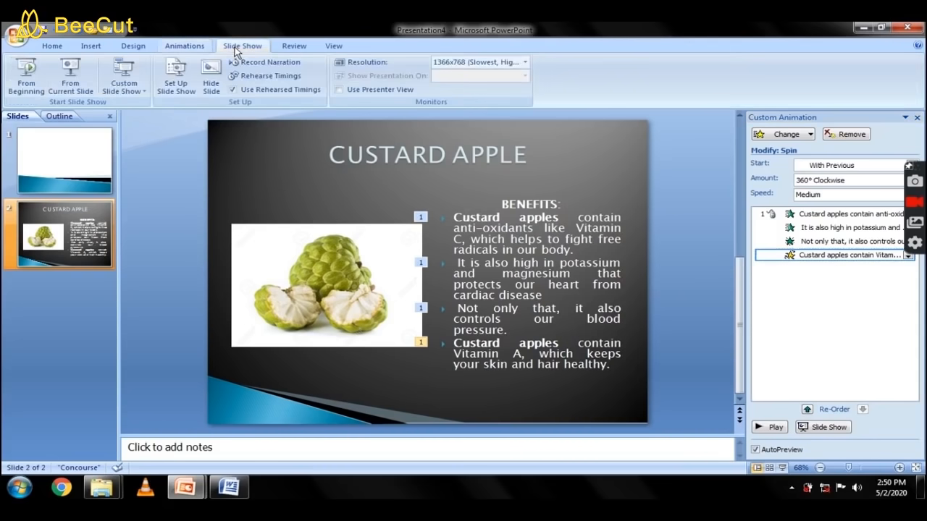
pyautogui.click(26, 73)
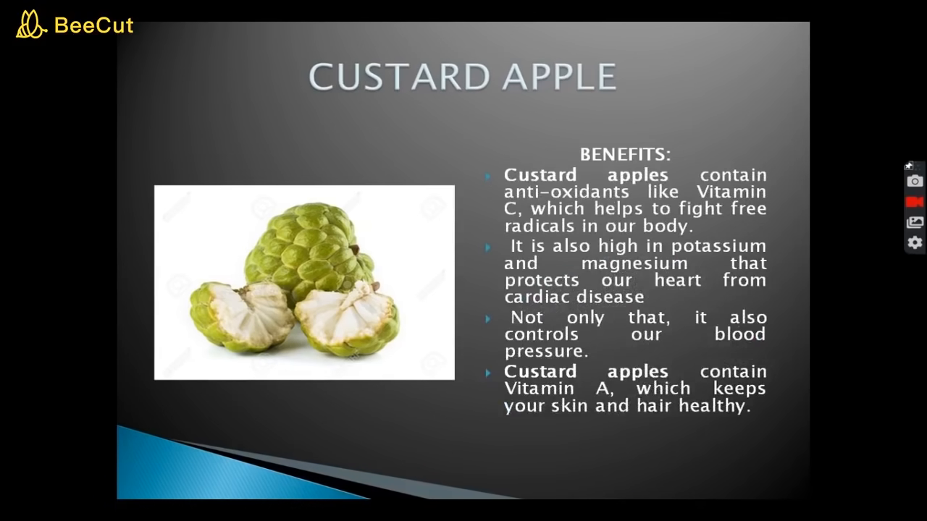
pyautogui.press('Right')
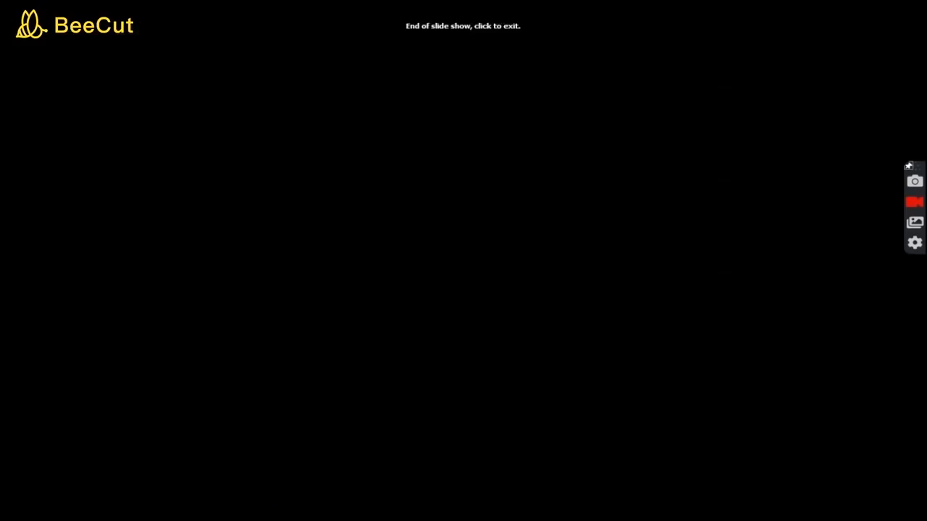
pyautogui.press('Right')
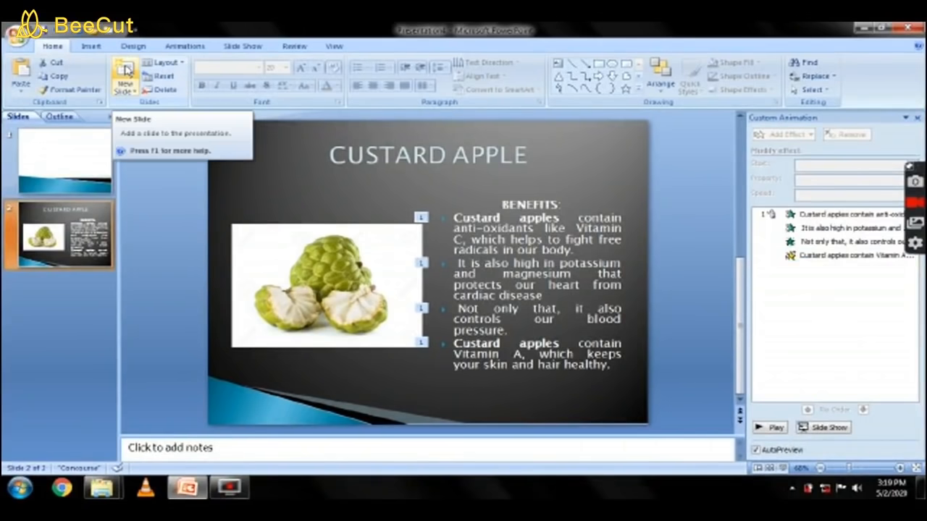
# Add a third slide after the custard apple slide and give it the Blank layout.
pyautogui.click(124, 71)
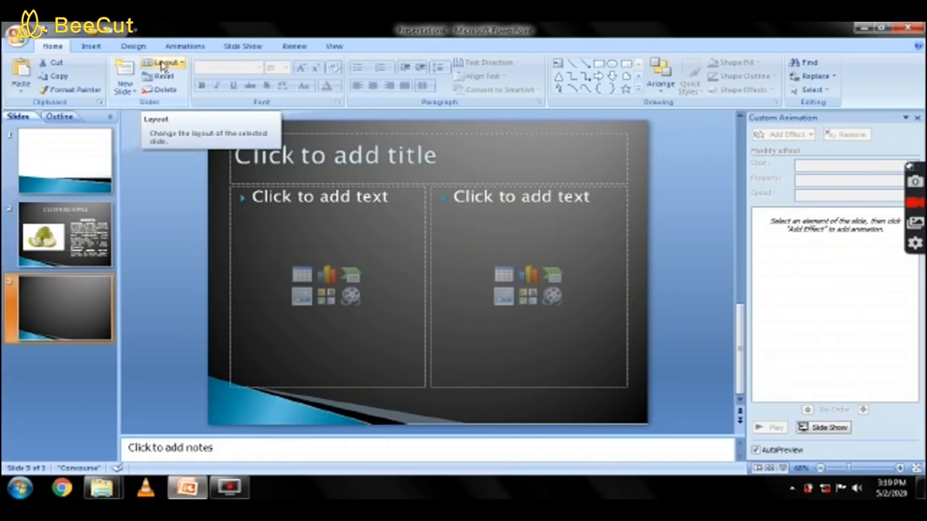
pyautogui.click(163, 65)
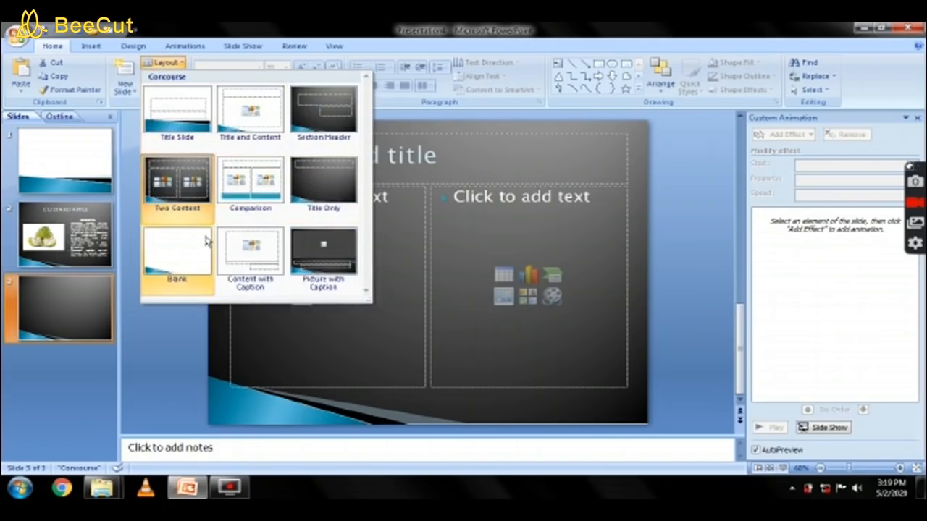
pyautogui.click(193, 254)
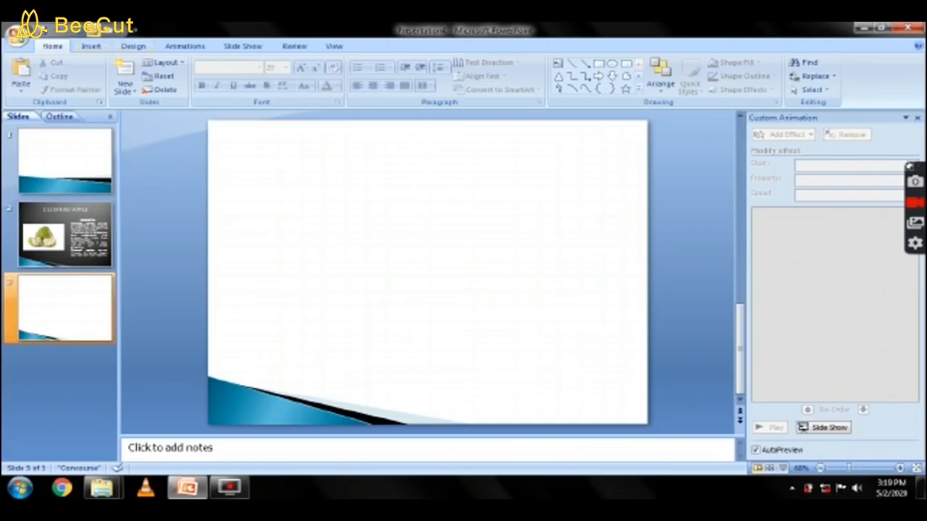
# Insert the blue sky picture 4k-wallpaper-blue-sky-blur-281260 from the PICTURES folder onto the blank slide.
pyautogui.click(91, 47)
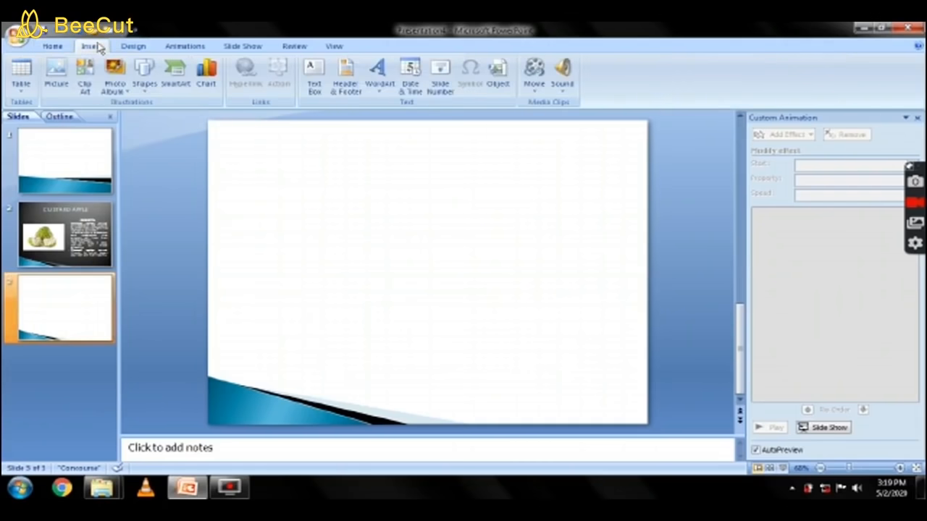
pyautogui.click(65, 80)
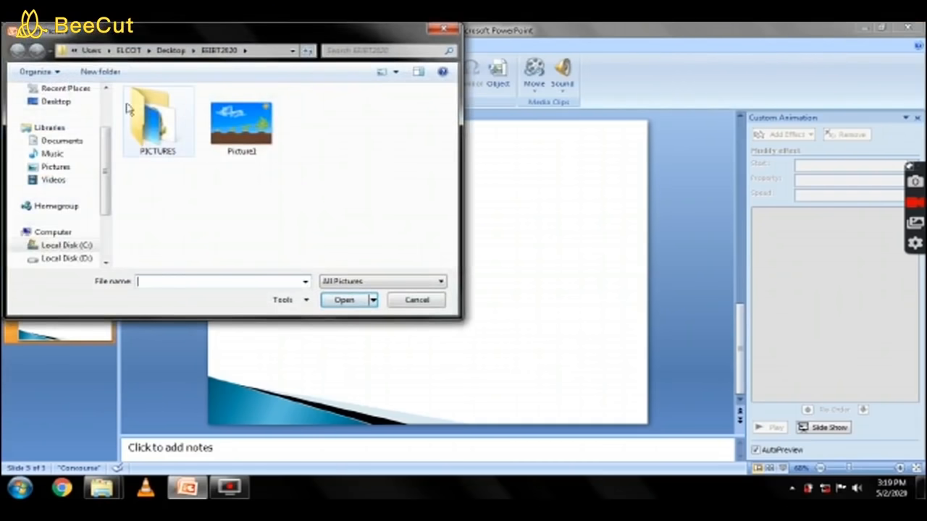
pyautogui.doubleClick(157, 118)
pyautogui.click(158, 115)
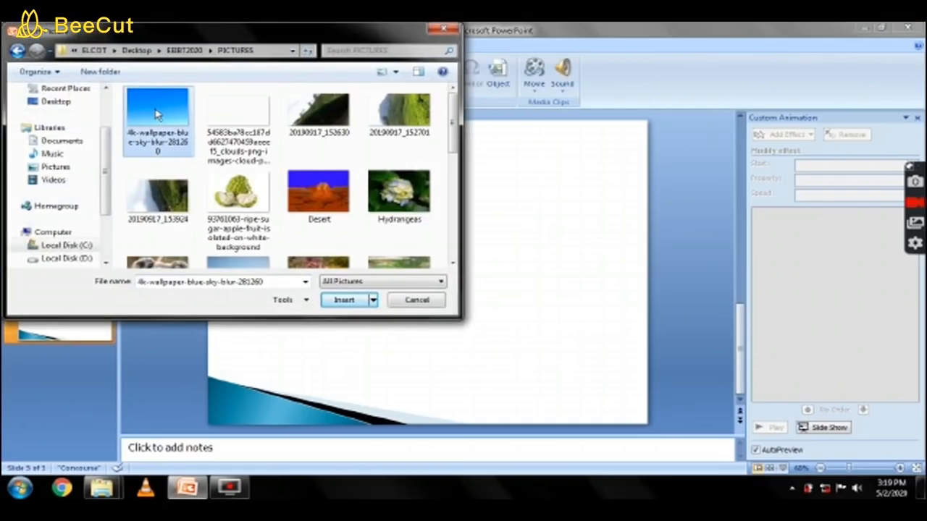
pyautogui.doubleClick(155, 115)
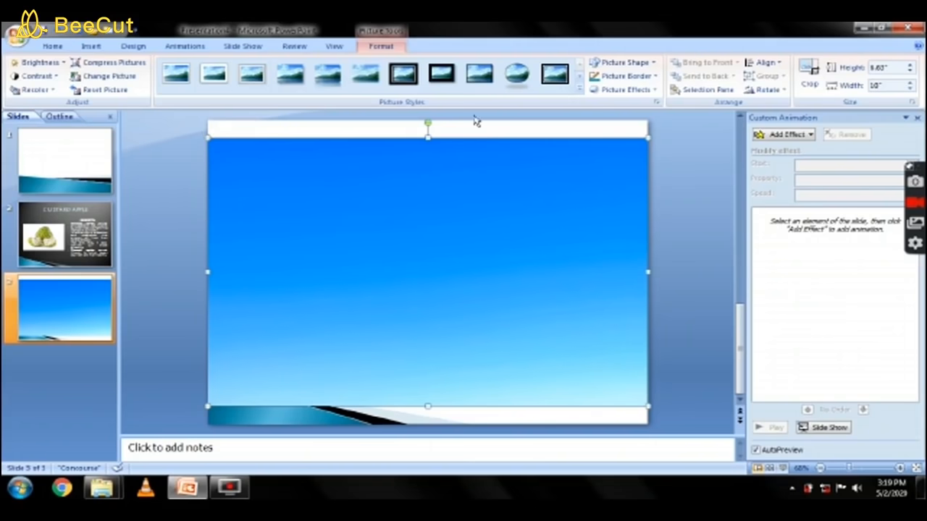
# Stretch the sky picture vertically to the slide's upper and lower edges, making it 7.5" high.
pyautogui.moveTo(427, 132); pyautogui.dragTo(428, 121)
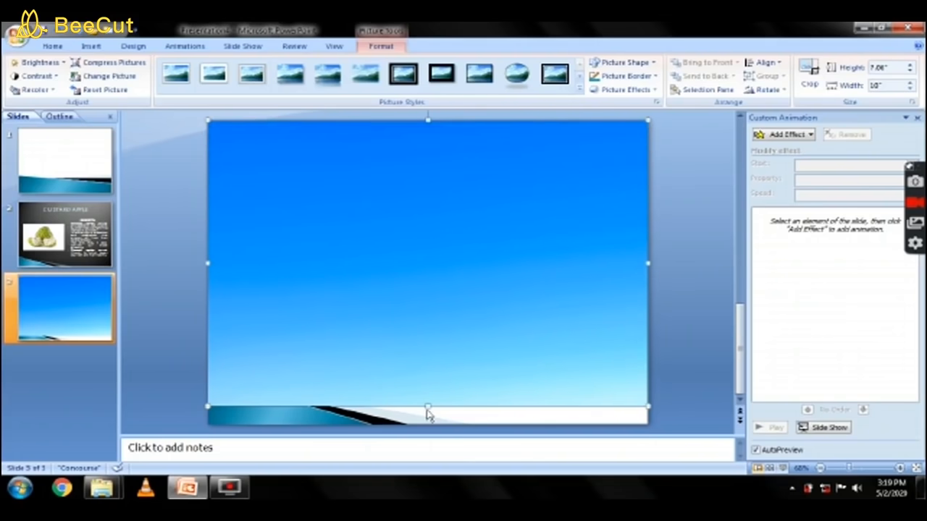
pyautogui.moveTo(427, 406); pyautogui.dragTo(426, 423)
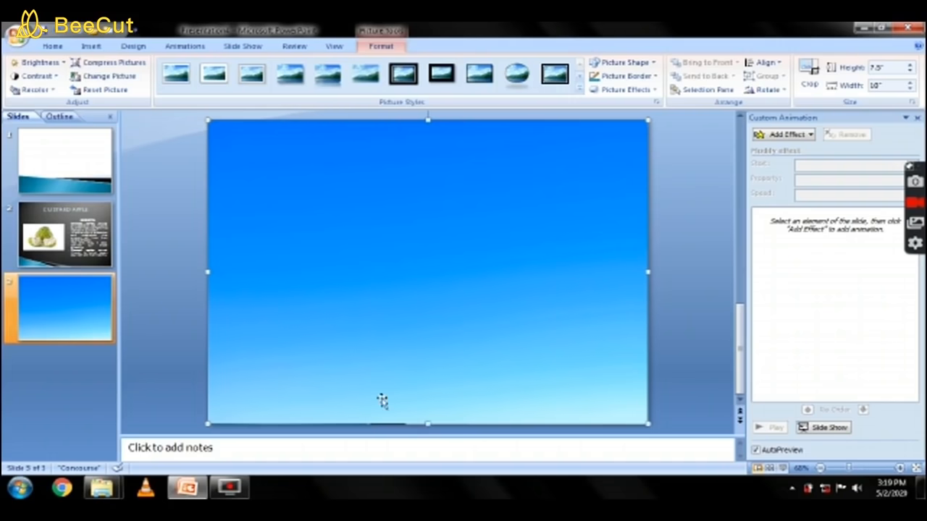
pyautogui.click(167, 164)
# Insert the tree-growth picture of sprouting seedlings in soil from the PICTURES folder over the sky.
pyautogui.click(88, 46)
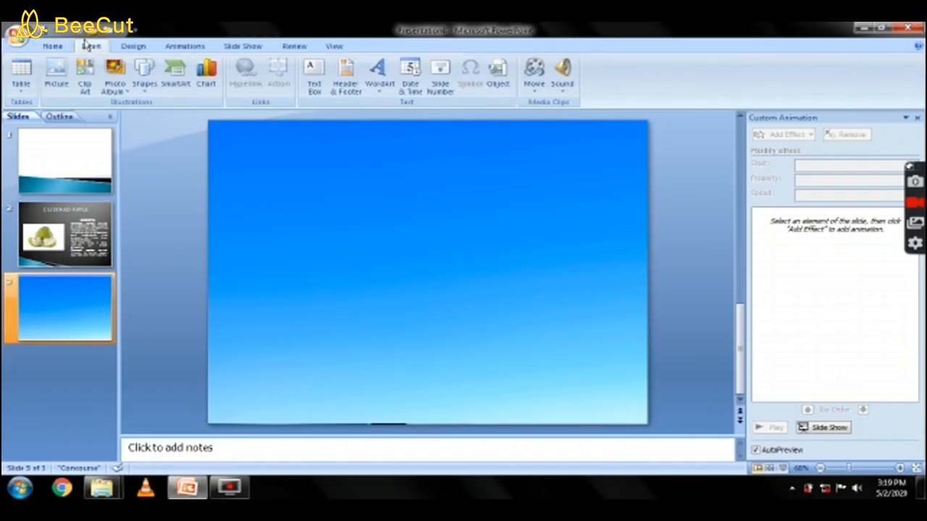
pyautogui.click(56, 73)
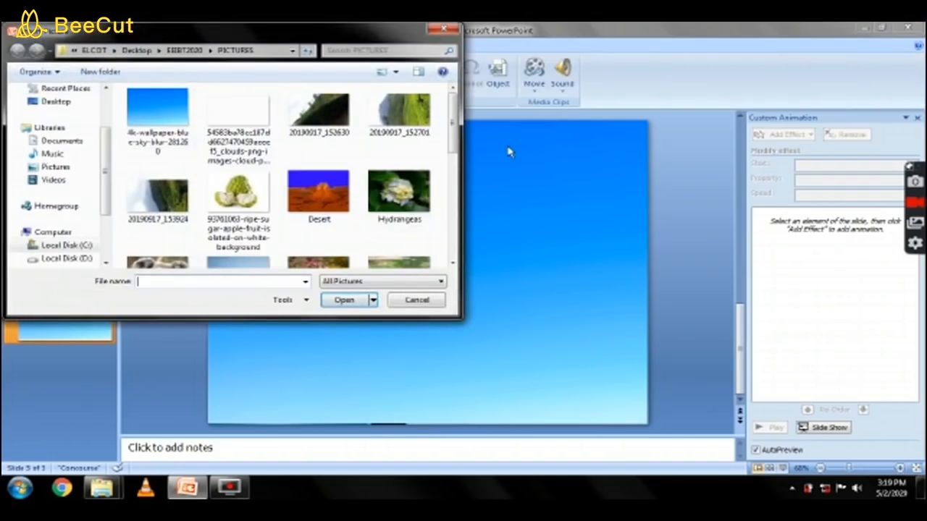
pyautogui.scroll(-8, 337, 181)
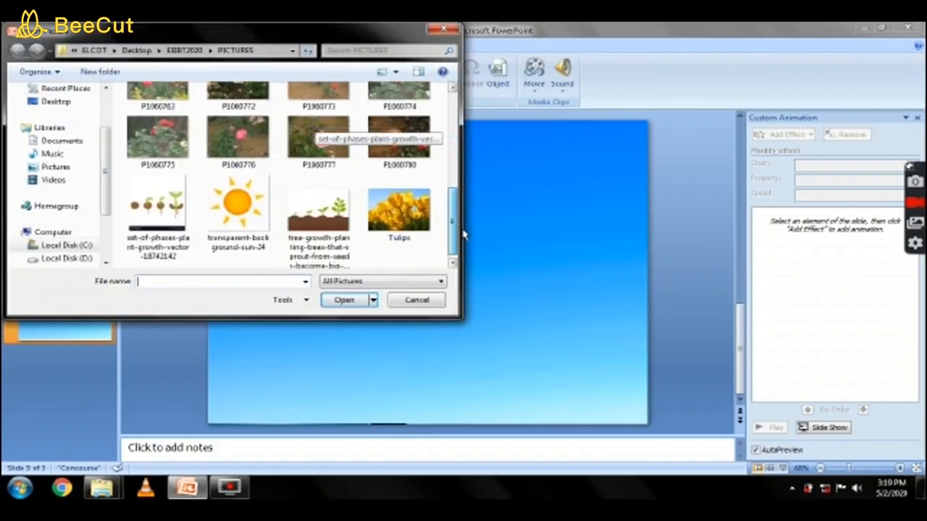
pyautogui.click(336, 206)
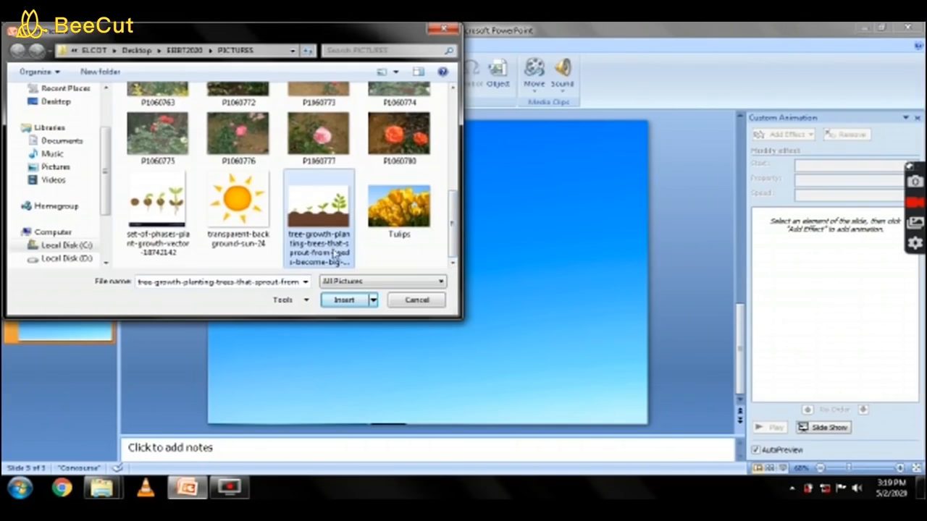
pyautogui.click(352, 300)
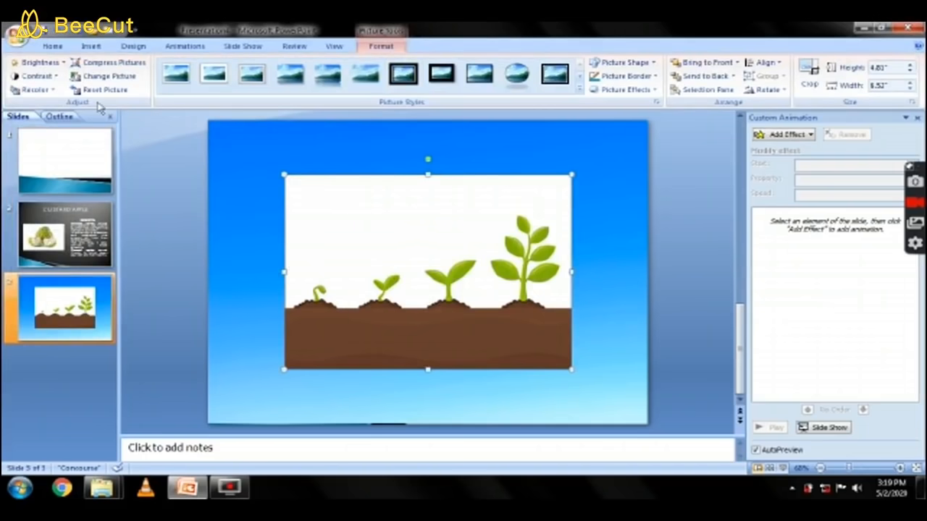
# Make the white background of the seedlings picture transparent using Set Transparent Color.
pyautogui.click(43, 90)
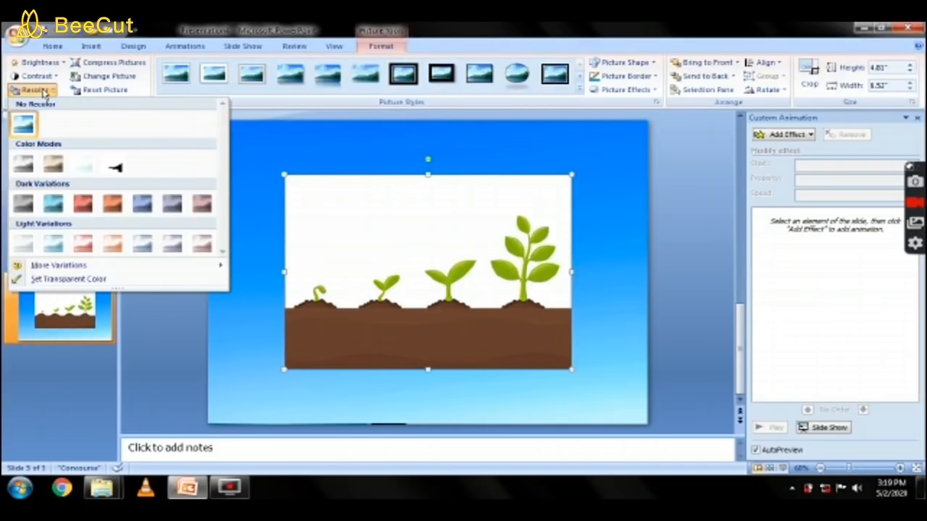
pyautogui.click(58, 280)
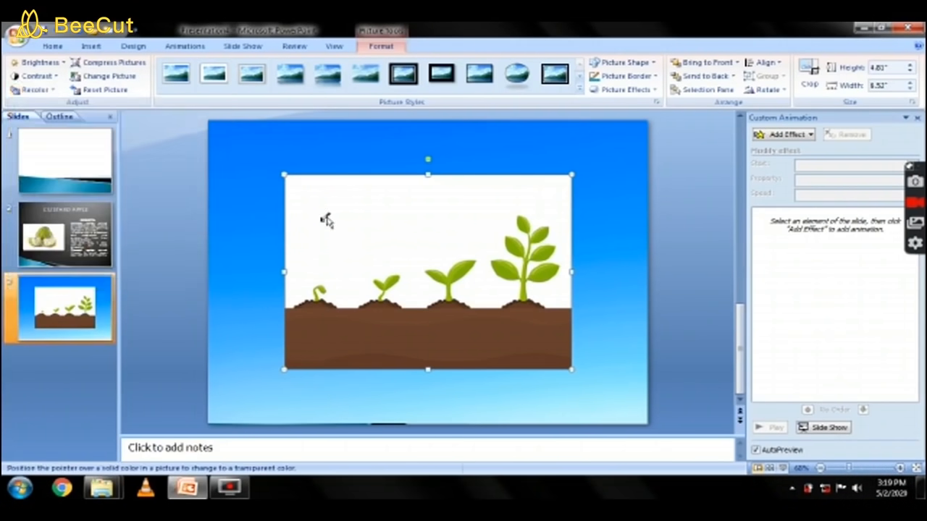
pyautogui.click(362, 213)
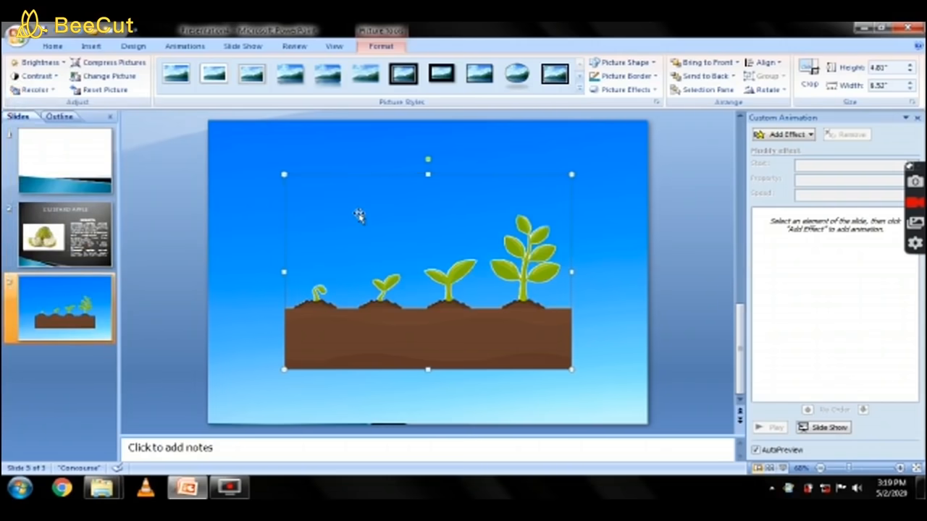
# Move the seedlings picture to the slide's lower edge and stretch it to the full 10" width and about 5.75" height.
pyautogui.moveTo(470, 316); pyautogui.dragTo(459, 188)
pyautogui.moveTo(467, 274); pyautogui.dragTo(456, 423)
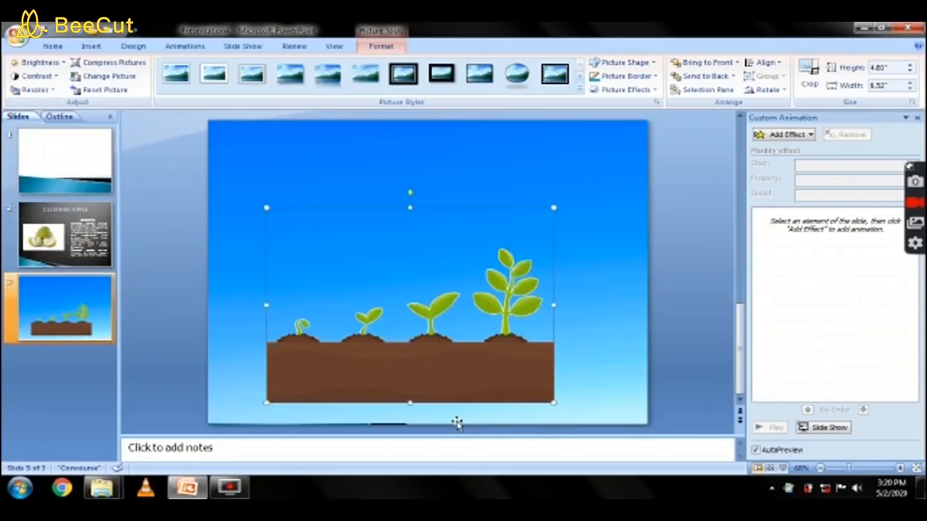
pyautogui.moveTo(493, 377); pyautogui.dragTo(434, 397)
pyautogui.moveTo(495, 327); pyautogui.dragTo(647, 355)
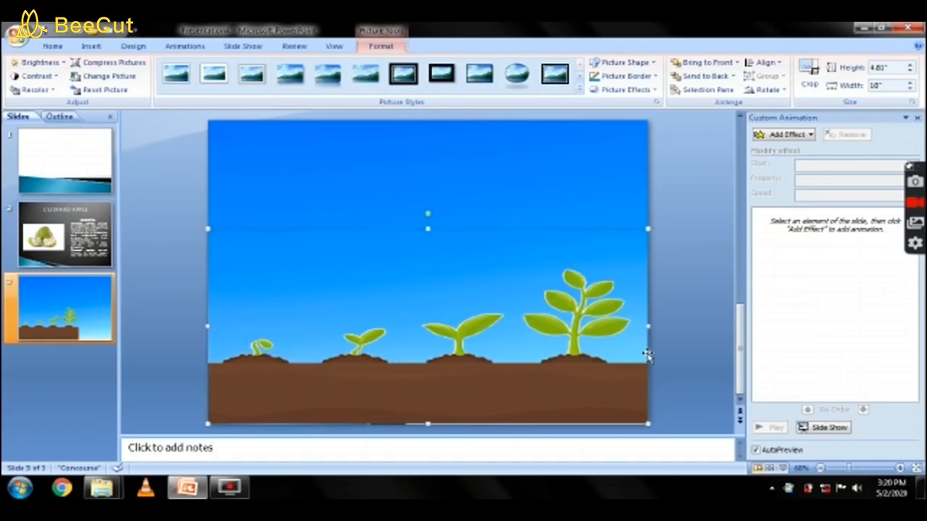
pyautogui.moveTo(428, 229); pyautogui.dragTo(428, 191)
# Select the seedlings picture together with the sky picture and group them.
pyautogui.click(366, 161)
pyautogui.click(395, 306)
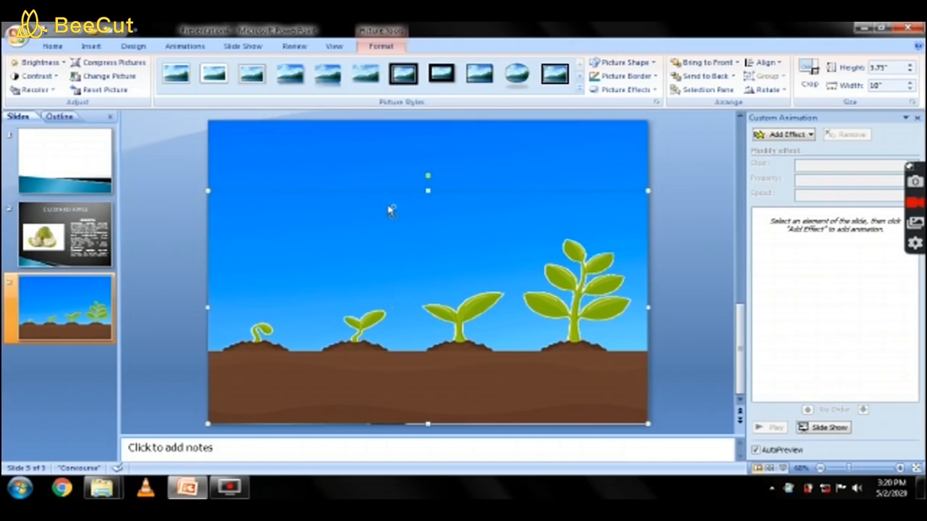
pyautogui.keyDown('shift'); pyautogui.click(394, 146); pyautogui.keyUp('shift')
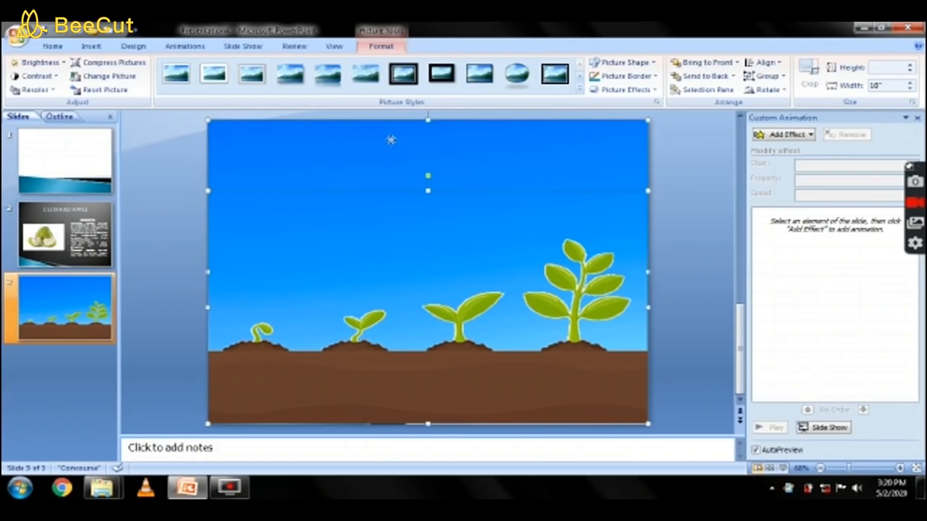
pyautogui.rightClick(391, 140)
pyautogui.moveTo(447, 191)
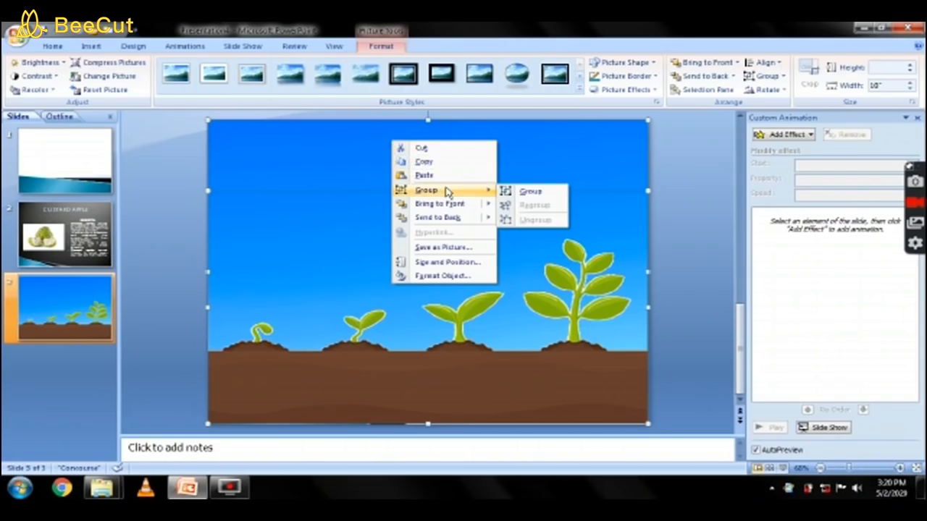
pyautogui.click(511, 196)
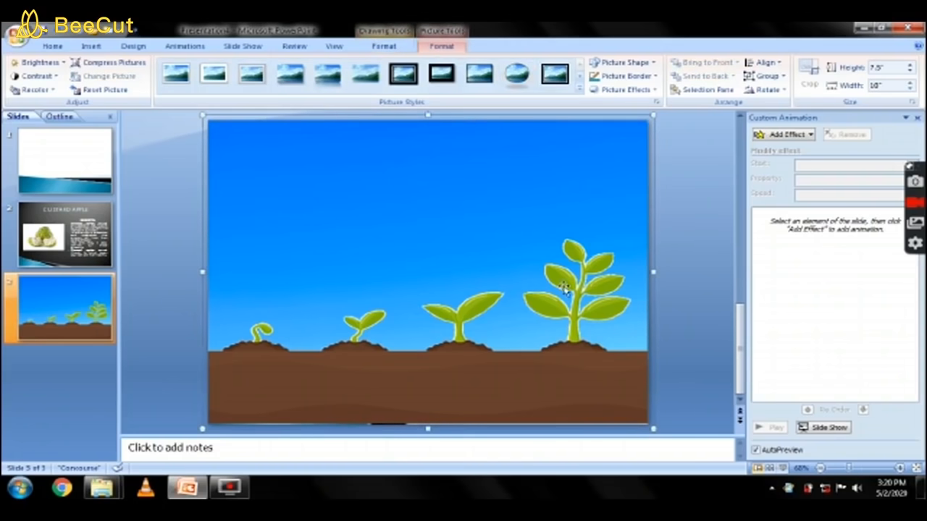
# Save the grouped sky and seedlings scene as a PNG picture named Picture2 in the EEIBT2020 folder.
pyautogui.click(438, 338)
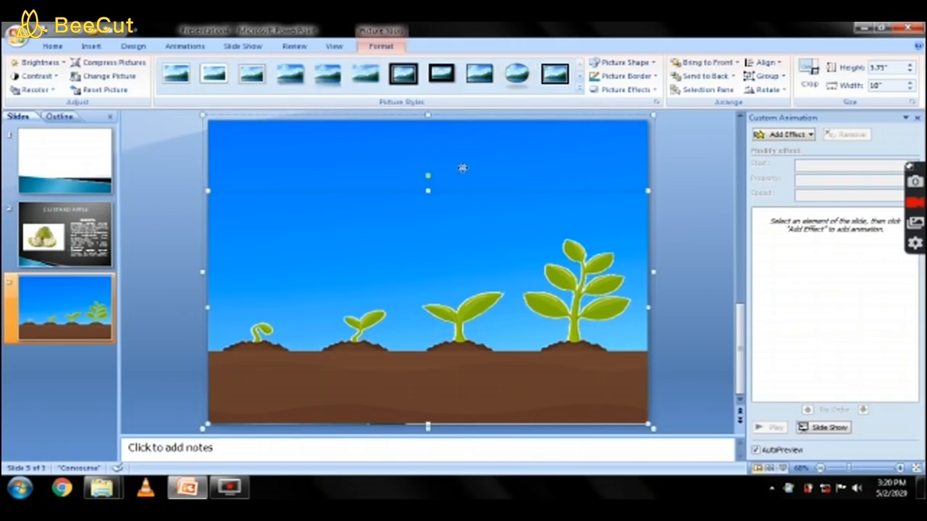
pyautogui.click(360, 334)
pyautogui.rightClick(358, 331)
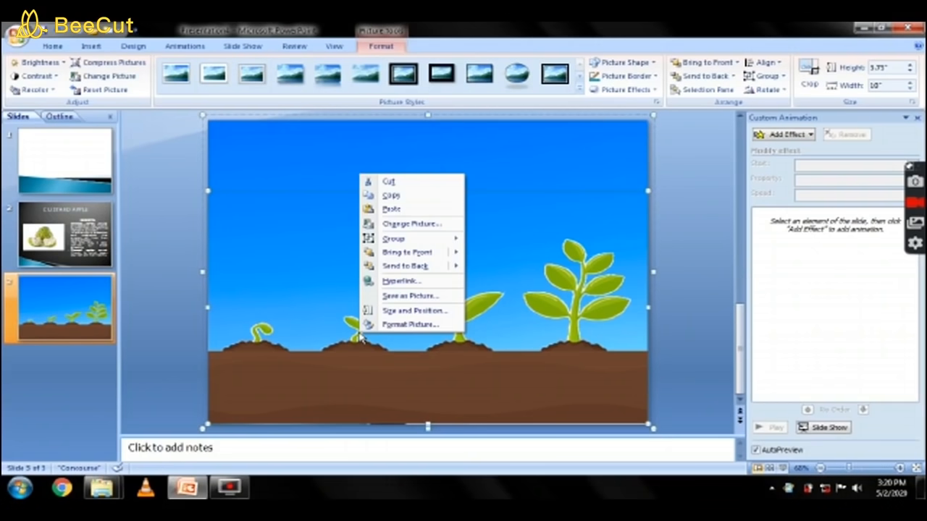
pyautogui.click(409, 296)
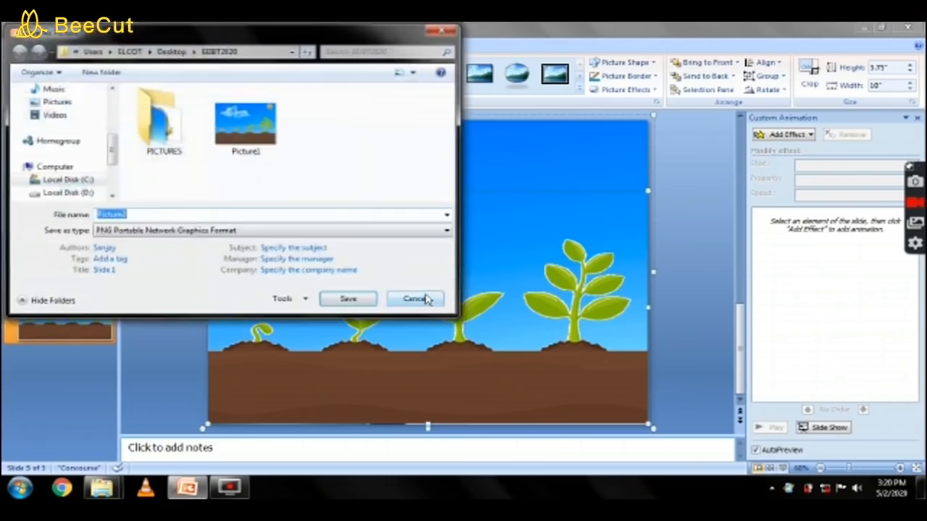
pyautogui.click(337, 300)
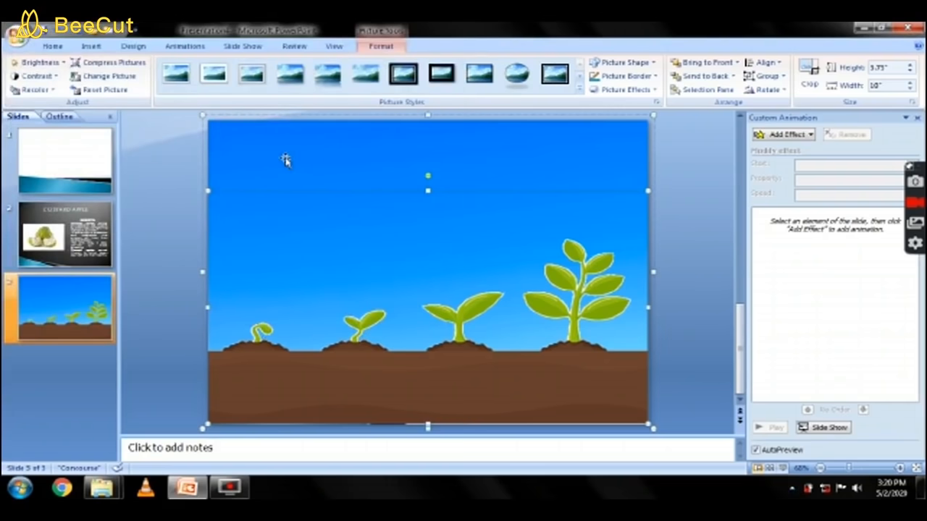
# Delete the seedlings and sky pictures from the third slide.
pyautogui.press('Delete')
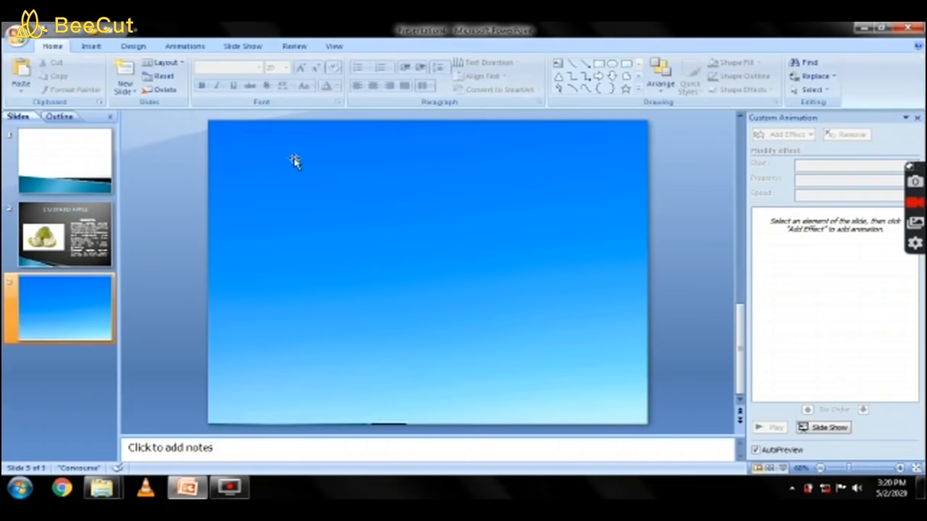
pyautogui.click(295, 161)
pyautogui.press('Delete')
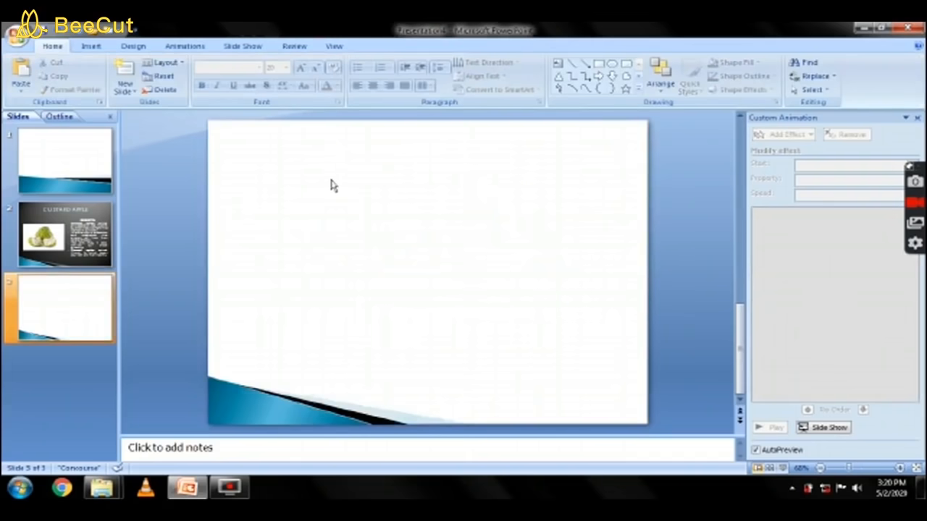
# Insert the saved Picture2 image from the folder above PICTURES onto the emptied slide.
pyautogui.click(92, 43)
pyautogui.click(60, 78)
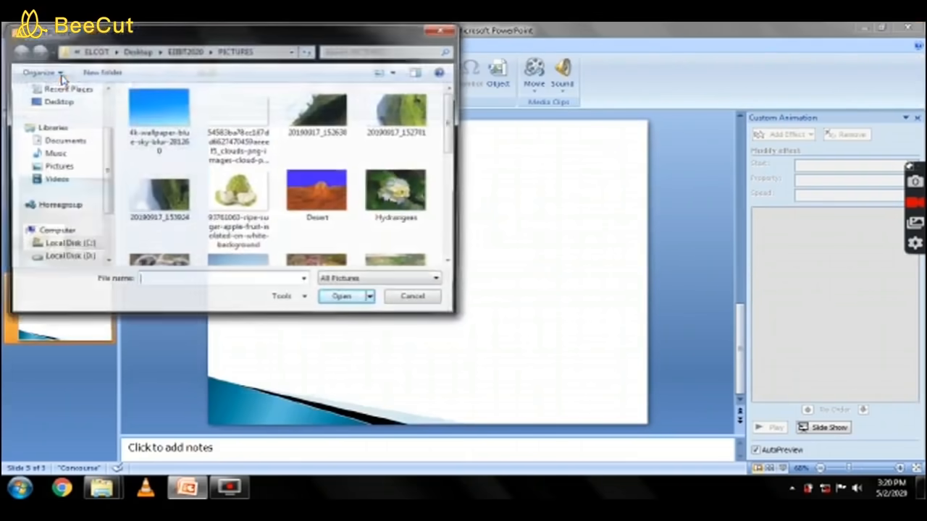
pyautogui.click(187, 49)
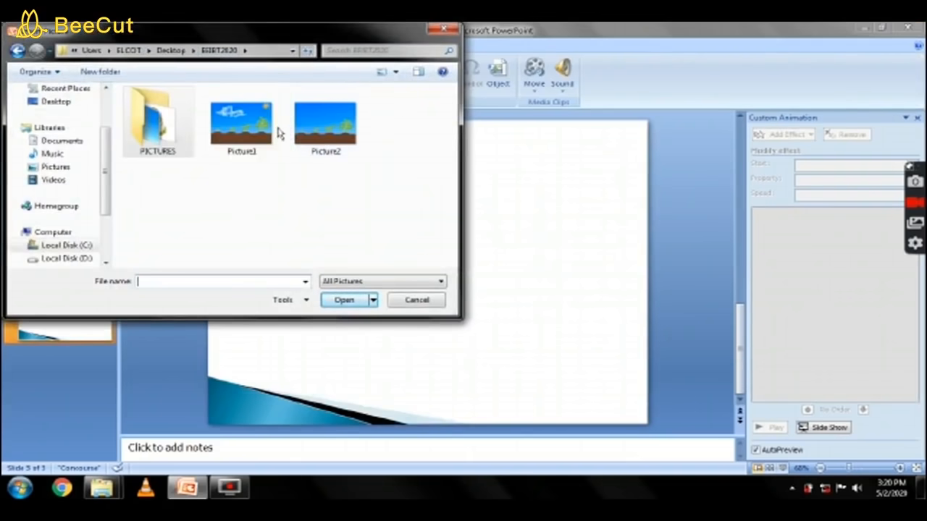
pyautogui.click(307, 128)
pyautogui.click(353, 304)
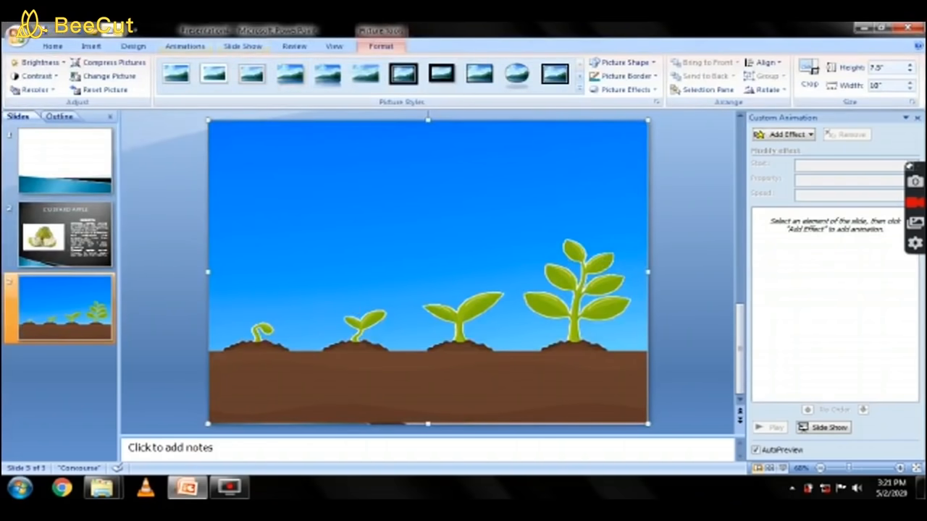
# Insert the clouds PNG picture from the PICTURES folder on top of the scene.
pyautogui.click(87, 47)
pyautogui.click(57, 75)
pyautogui.doubleClick(155, 122)
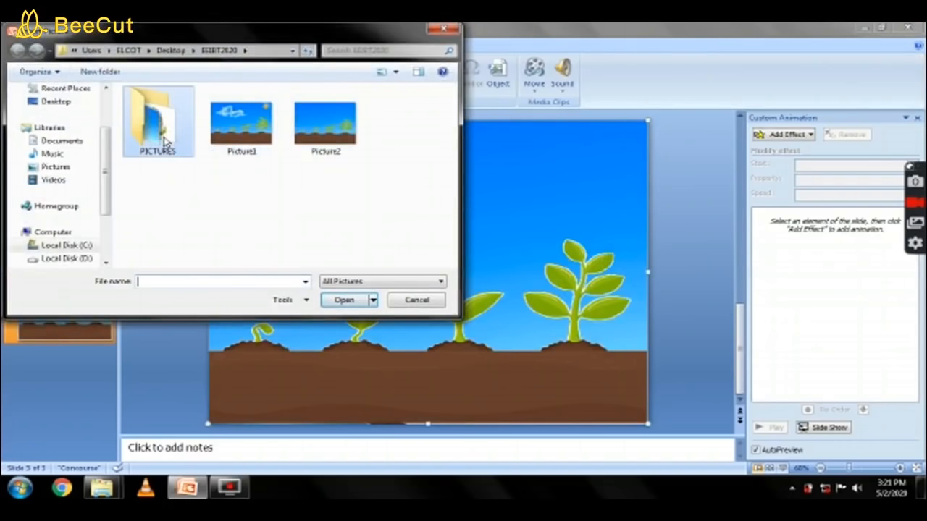
pyautogui.click(230, 133)
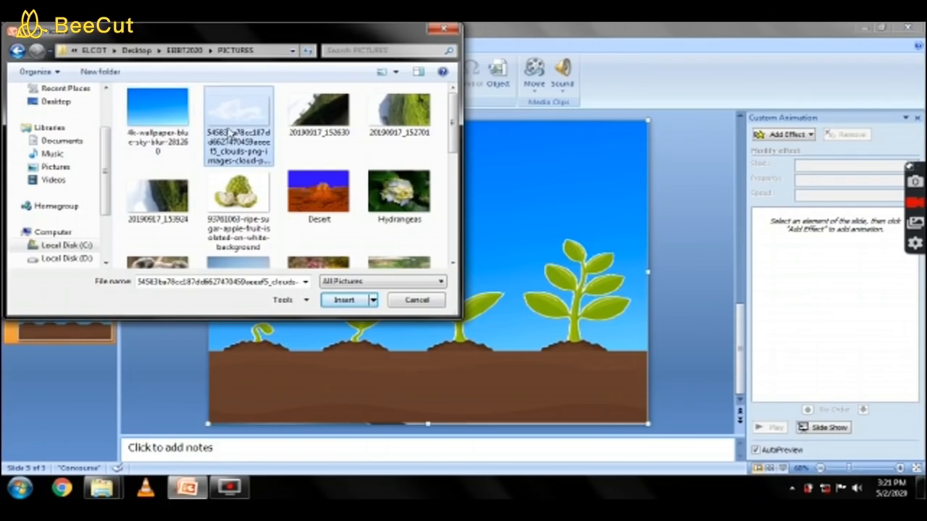
pyautogui.click(345, 300)
# Resize the cloud picture to about 2.6" high by 5" wide and place it in the upper-left part of the sky.
pyautogui.moveTo(409, 250); pyautogui.dragTo(307, 149)
pyautogui.moveTo(436, 221); pyautogui.dragTo(414, 215)
pyautogui.moveTo(353, 173); pyautogui.dragTo(354, 203)
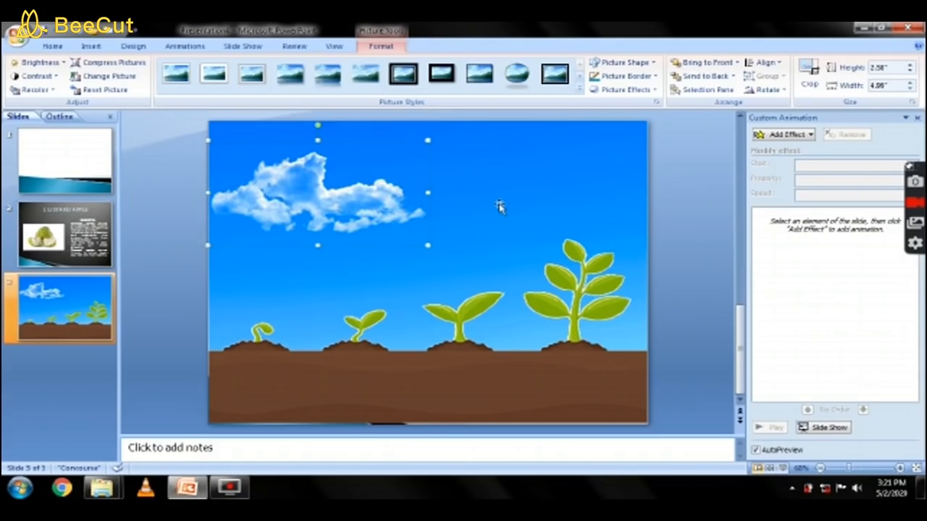
# Insert the transparent-background-sun-24 picture from the PICTURES folder onto the third slide.
pyautogui.click(176, 145)
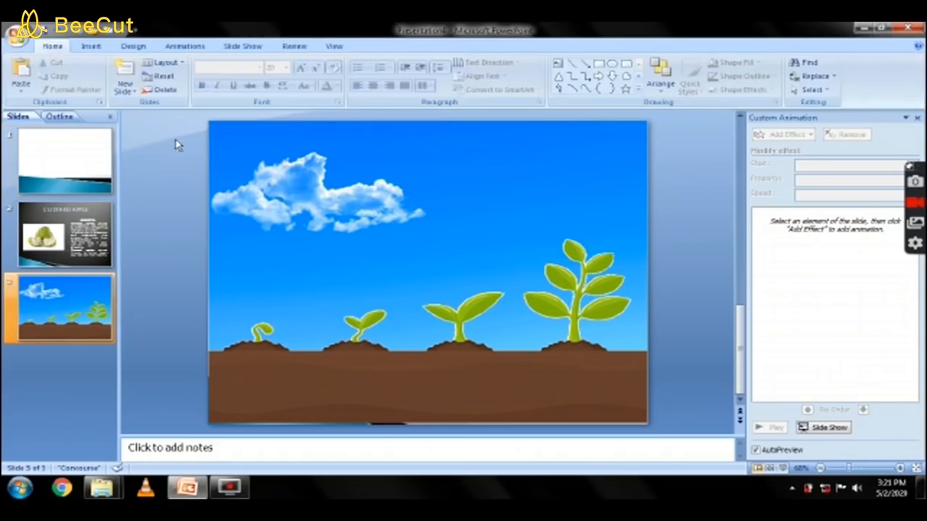
pyautogui.click(81, 46)
pyautogui.click(52, 81)
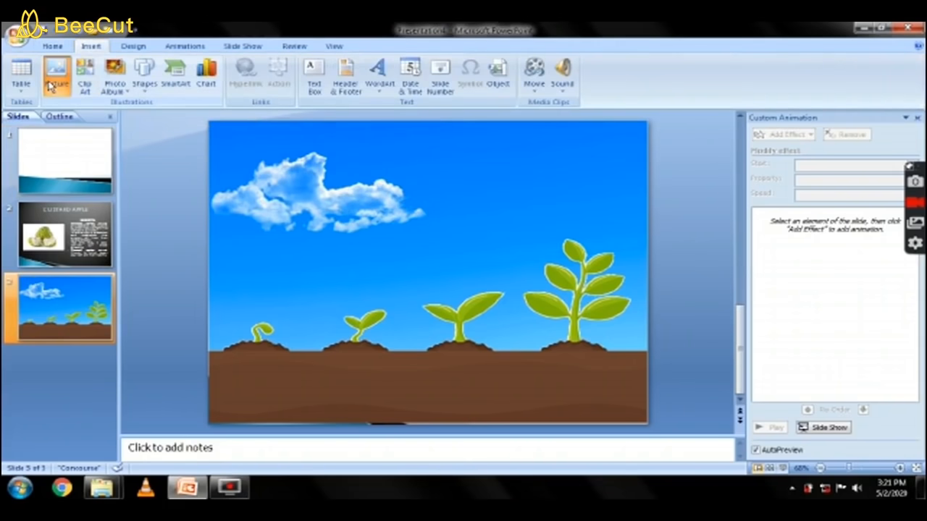
pyautogui.scroll(-5, 311, 131)
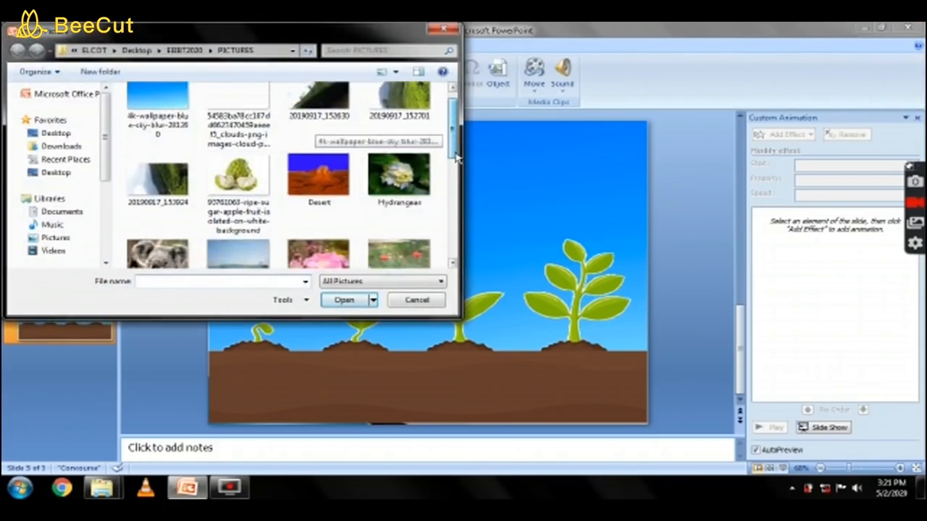
pyautogui.click(261, 188)
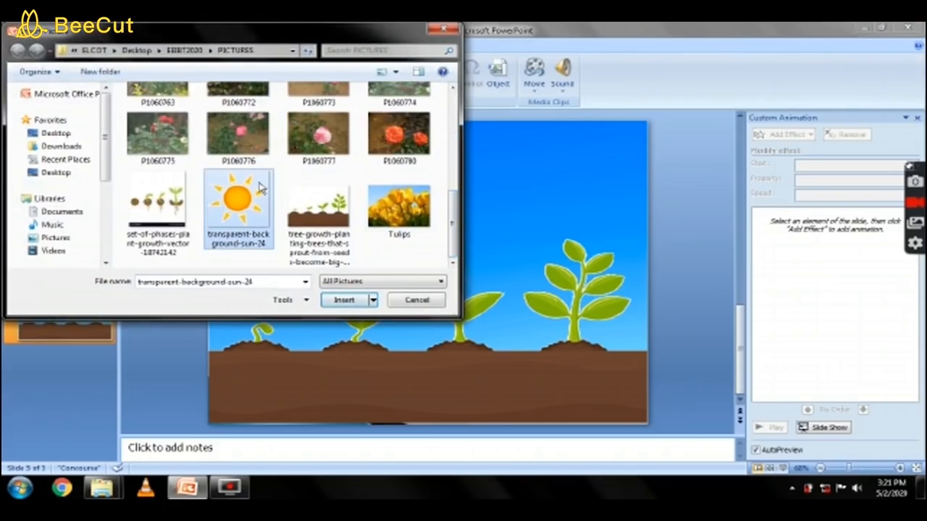
pyautogui.click(344, 300)
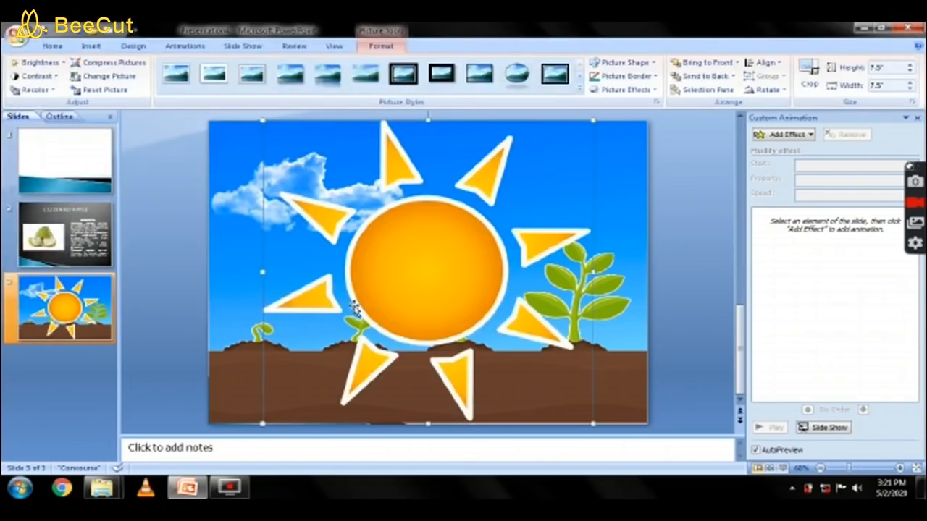
# Shrink the sun picture to about 1.5" by 1.5" and place it in the upper-right corner of the sky.
pyautogui.moveTo(593, 423); pyautogui.dragTo(329, 181)
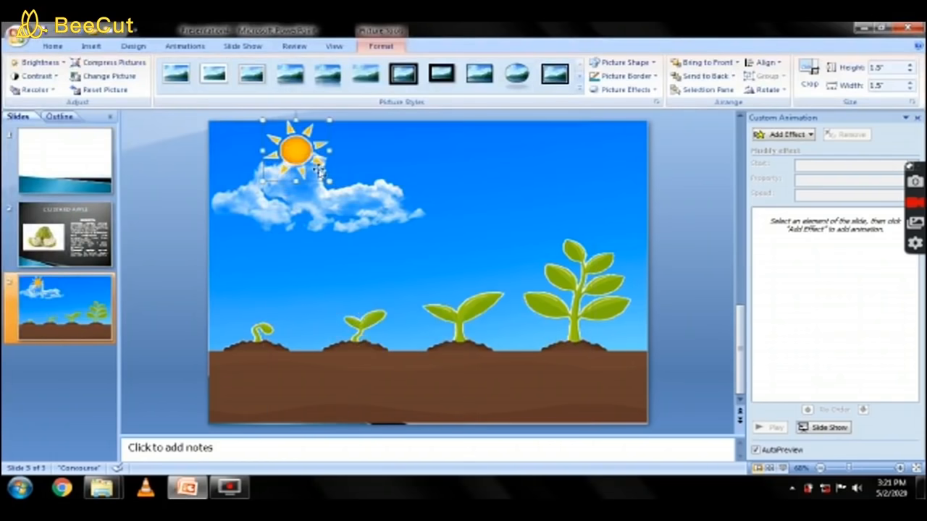
pyautogui.moveTo(300, 154); pyautogui.dragTo(619, 161)
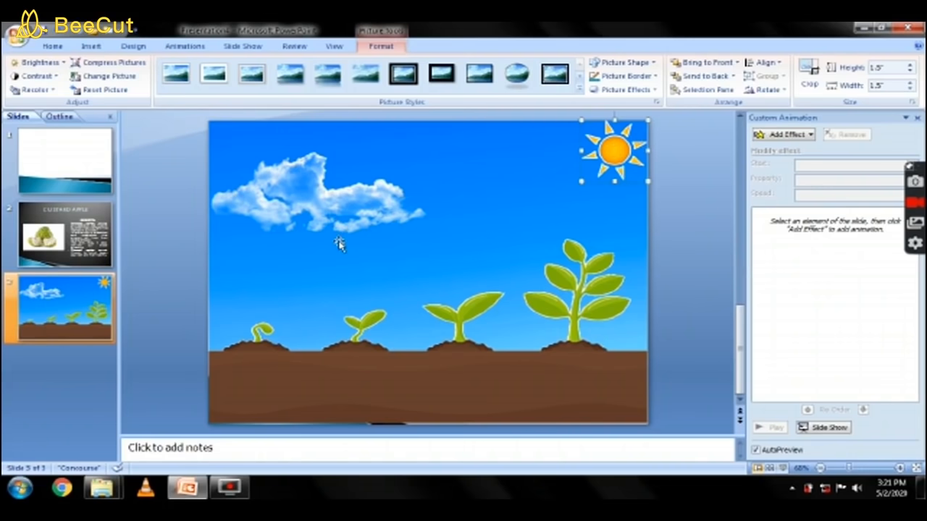
pyautogui.click(430, 251)
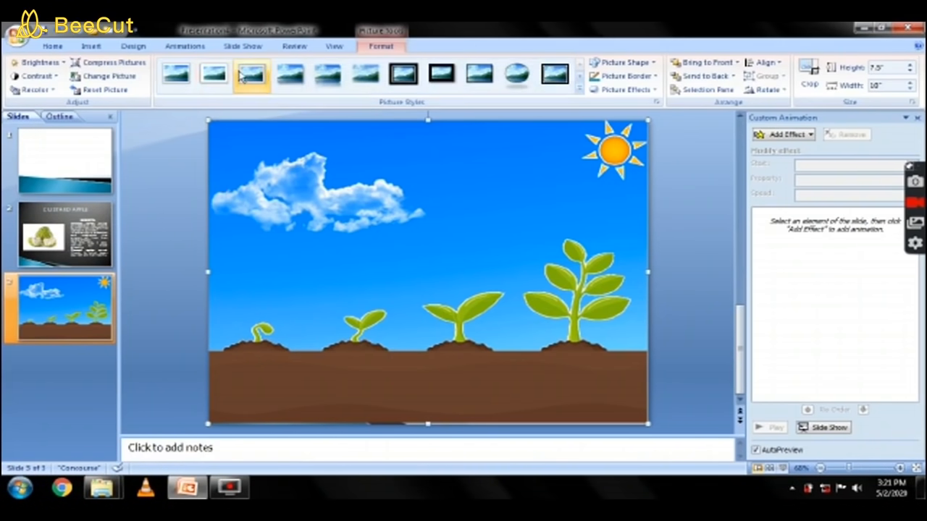
# Copy the full-slide plant-growth scene picture and paste two copies of it onto the slide.
pyautogui.rightClick(286, 173)
pyautogui.click(254, 288)
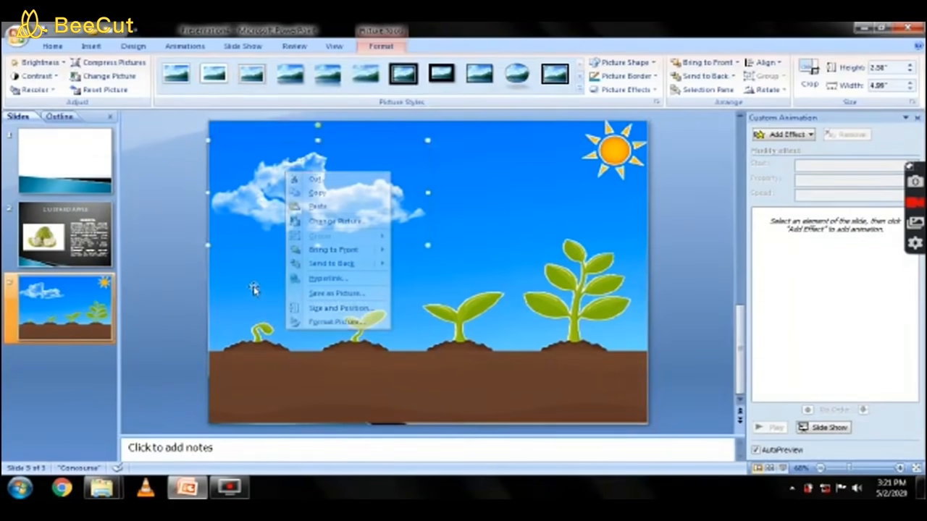
pyautogui.click(253, 289)
pyautogui.rightClick(254, 288)
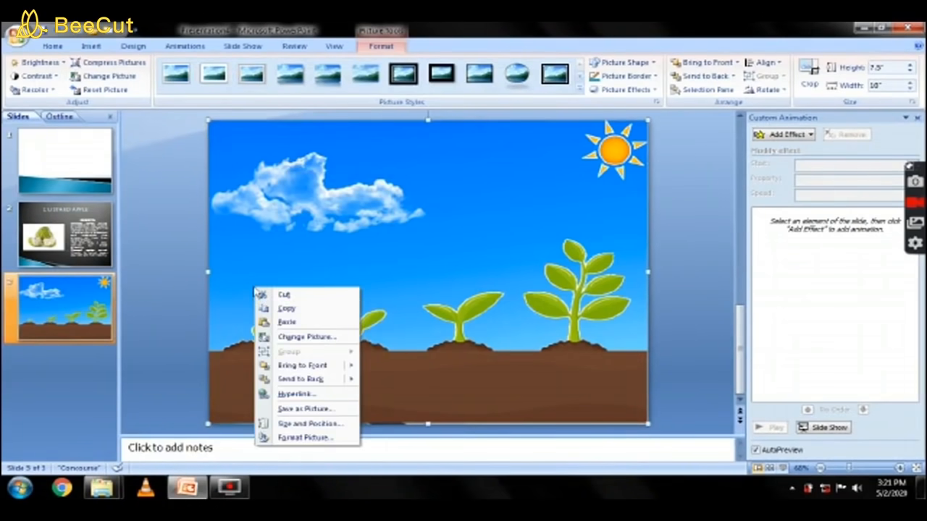
pyautogui.click(281, 308)
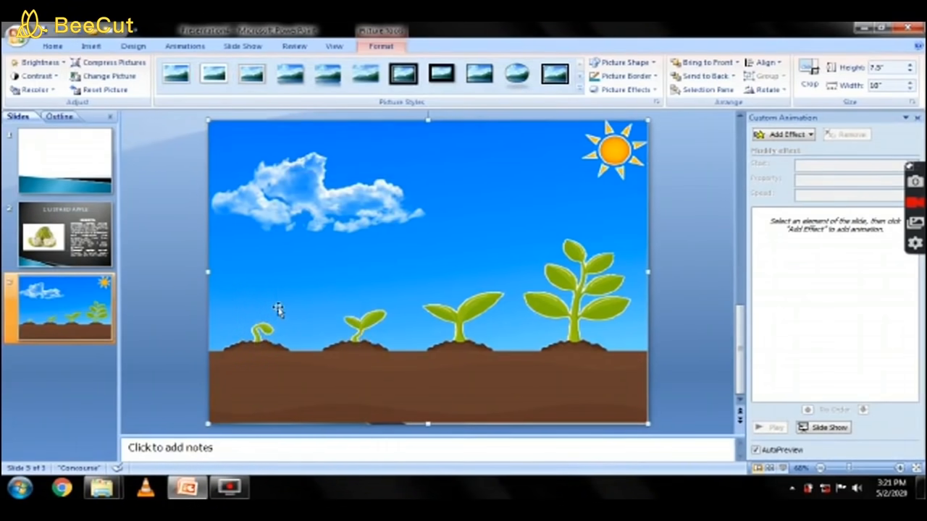
pyautogui.rightClick(278, 309)
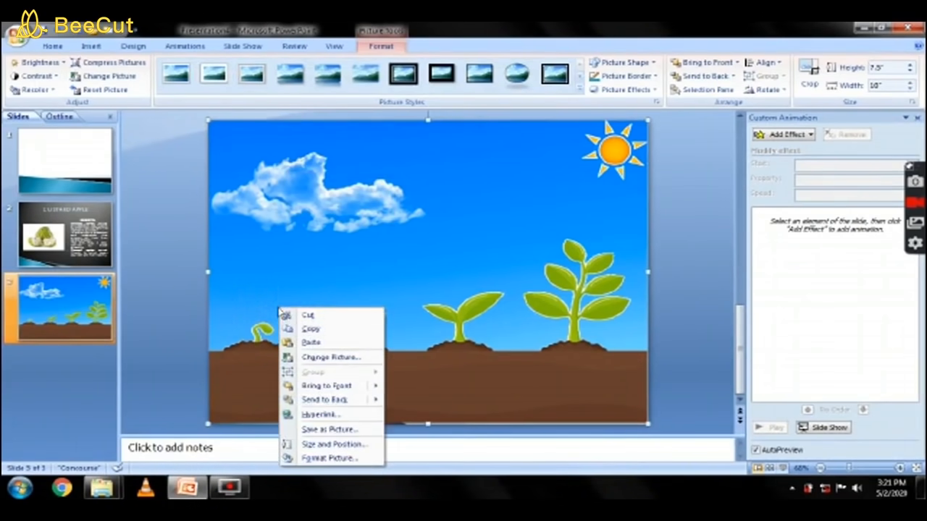
pyautogui.click(308, 345)
pyautogui.rightClick(309, 189)
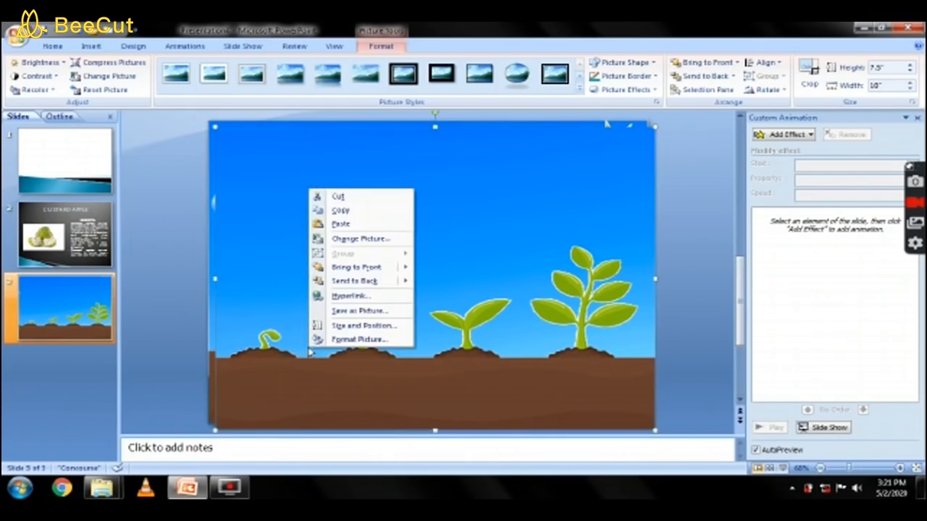
pyautogui.click(355, 223)
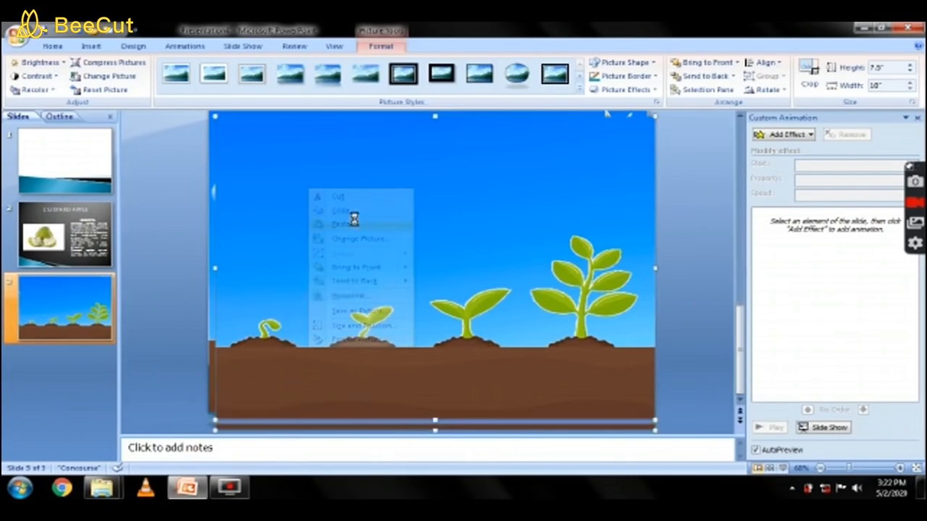
# Crop the topmost pasted copy to the first seedling with its soil mound and place it just left of the slide.
pyautogui.click(808, 75)
pyautogui.moveTo(225, 127); pyautogui.dragTo(234, 321)
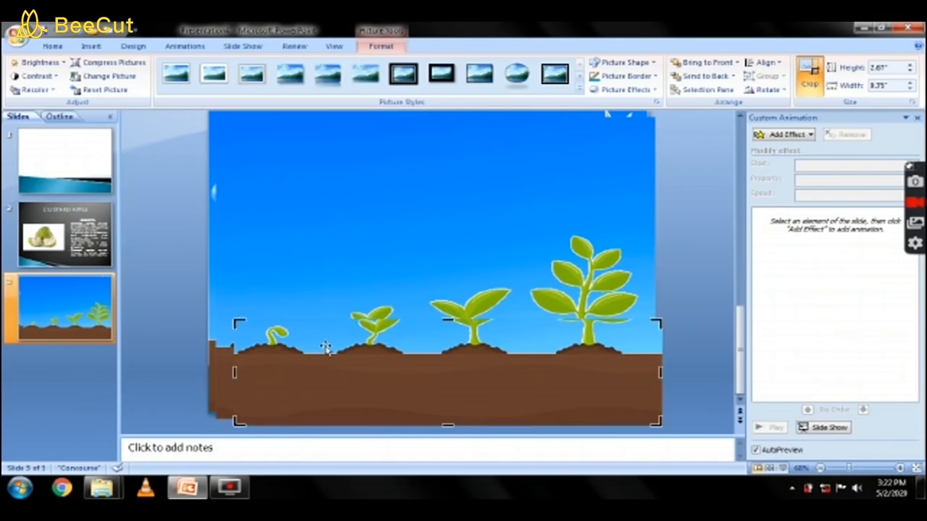
pyautogui.moveTo(658, 423); pyautogui.dragTo(188, 327)
# Crop the other pasted copy to a plain sky strip about 1.08" high by 2.42" wide and move it onto the cropped seedling beside the slide.
pyautogui.click(326, 275)
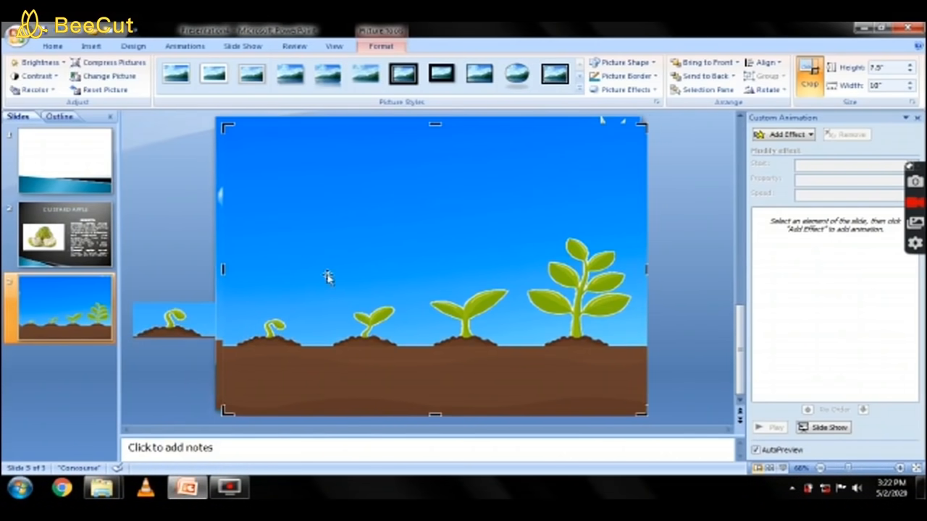
pyautogui.moveTo(227, 128); pyautogui.dragTo(236, 280)
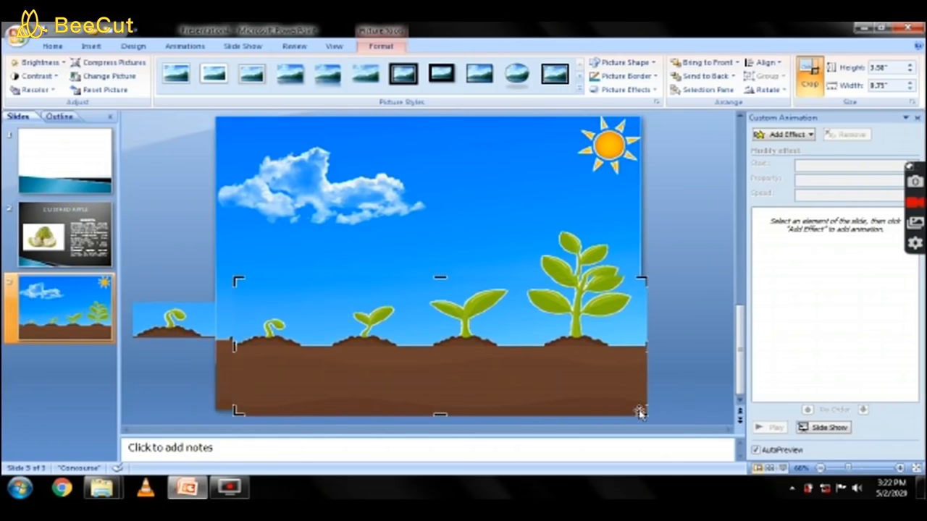
pyautogui.moveTo(641, 411); pyautogui.dragTo(335, 313)
pyautogui.moveTo(235, 283); pyautogui.dragTo(234, 275)
pyautogui.moveTo(276, 302); pyautogui.dragTo(175, 334)
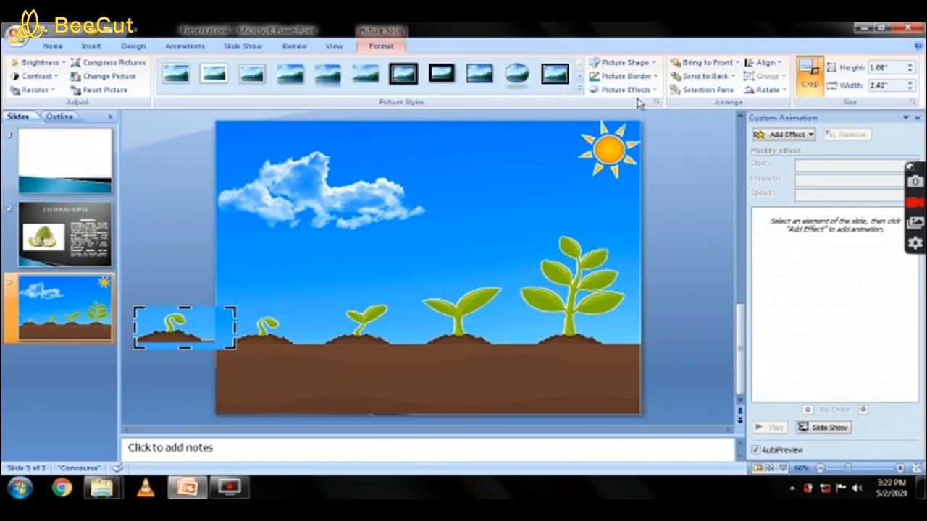
# Align the sky strip with the cropped seedling, trim the strip to about 2" wide, and bring it in front of the seedling.
pyautogui.click(679, 78)
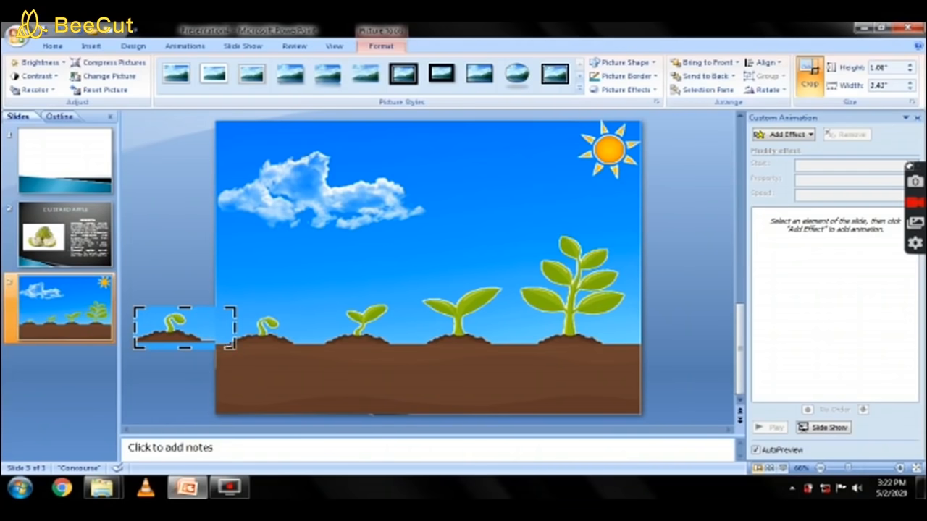
pyautogui.moveTo(233, 348); pyautogui.dragTo(227, 341)
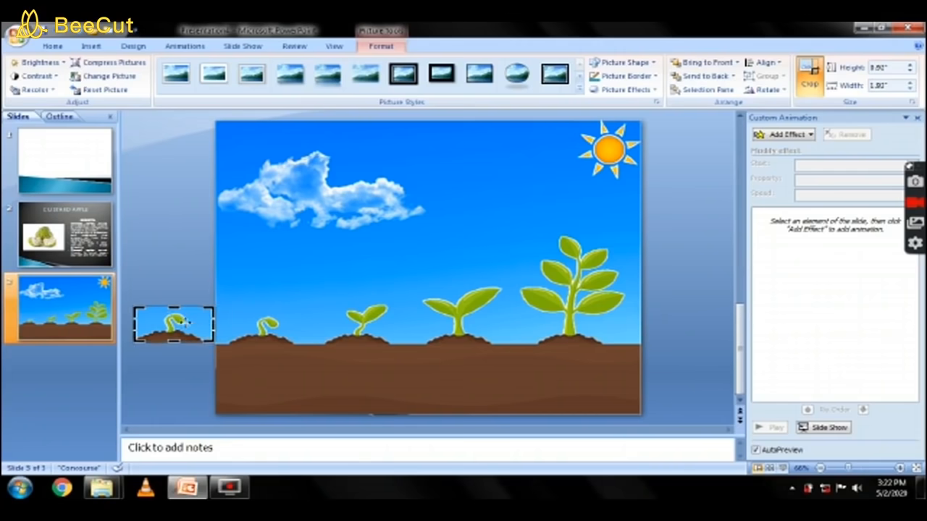
pyautogui.moveTo(192, 323); pyautogui.dragTo(184, 278)
pyautogui.click(179, 322)
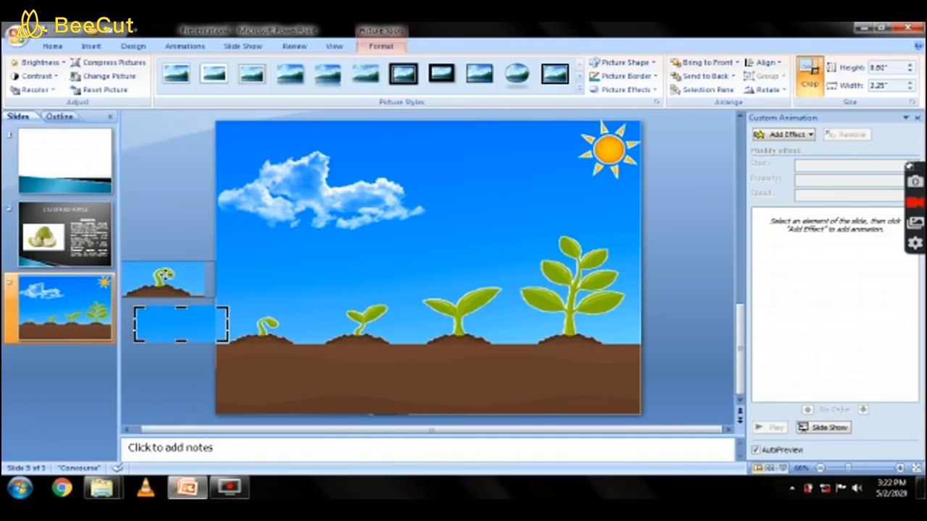
pyautogui.moveTo(167, 276); pyautogui.dragTo(166, 276)
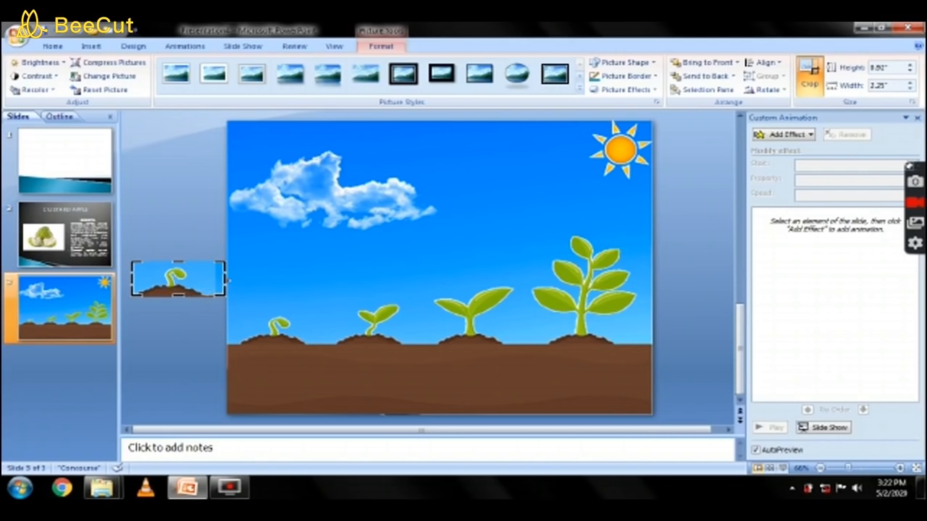
pyautogui.moveTo(220, 280); pyautogui.dragTo(214, 280)
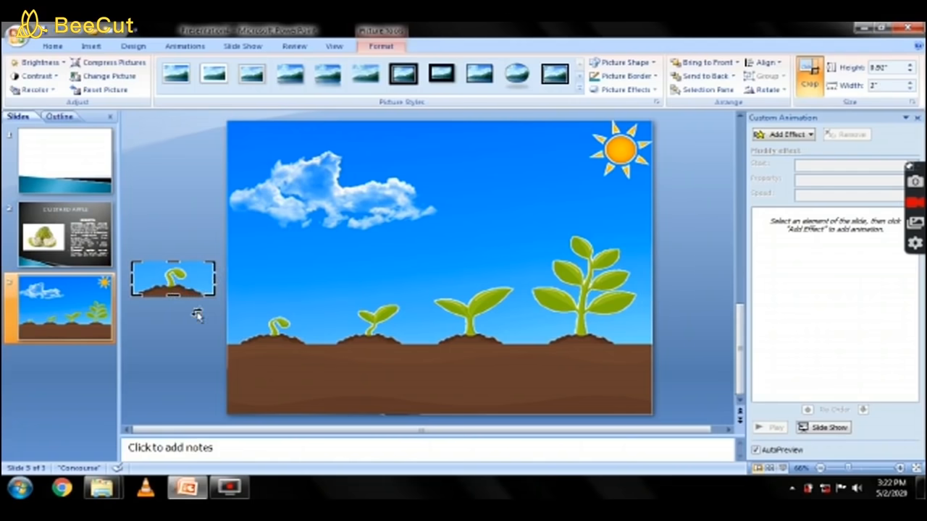
pyautogui.click(708, 67)
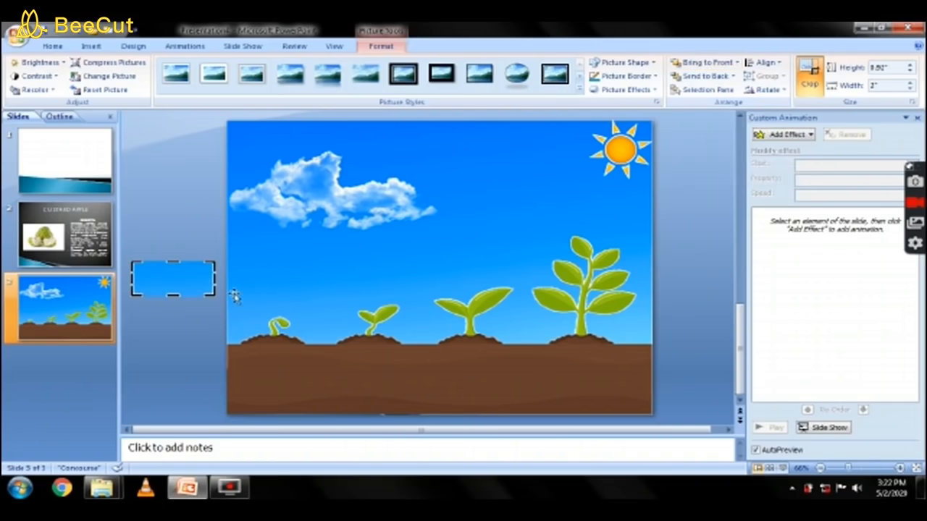
pyautogui.click(142, 324)
# Copy the full-slide plant-growth scene again and paste two more copies onto the slide.
pyautogui.click(311, 276)
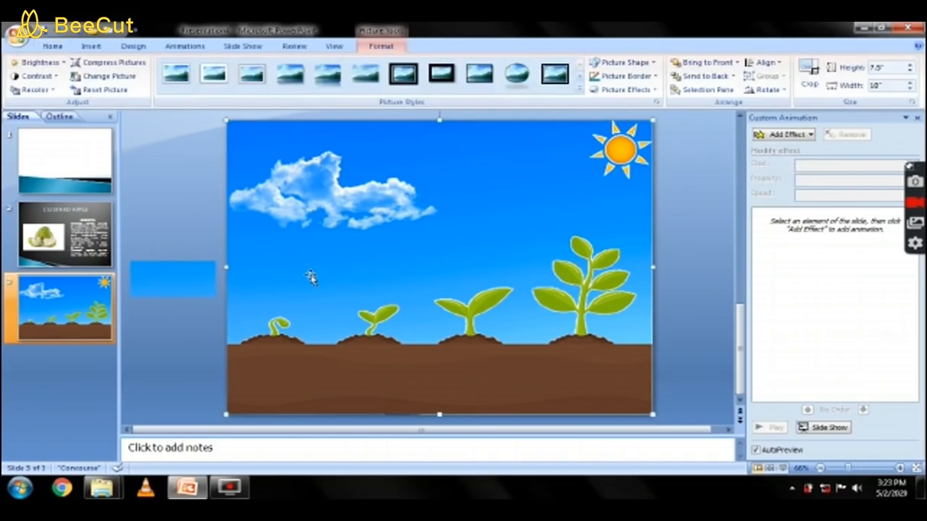
pyautogui.rightClick(311, 276)
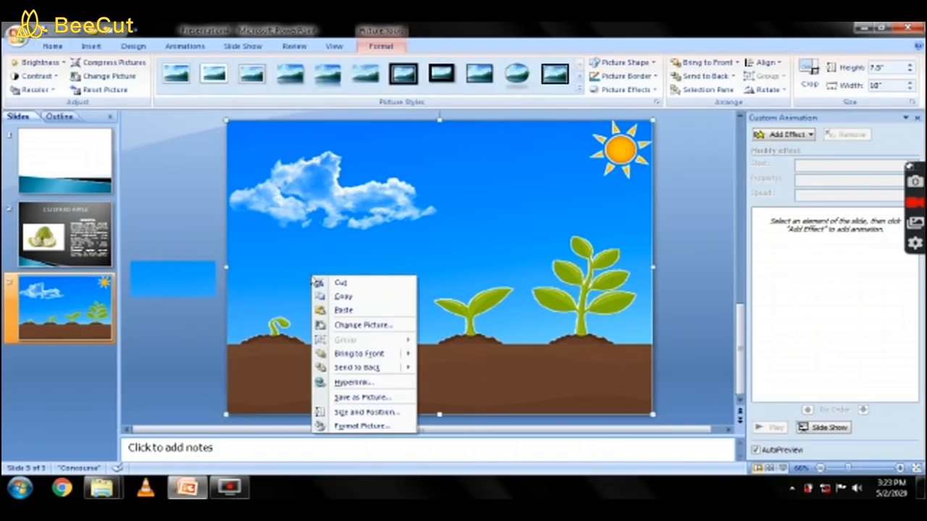
pyautogui.click(344, 297)
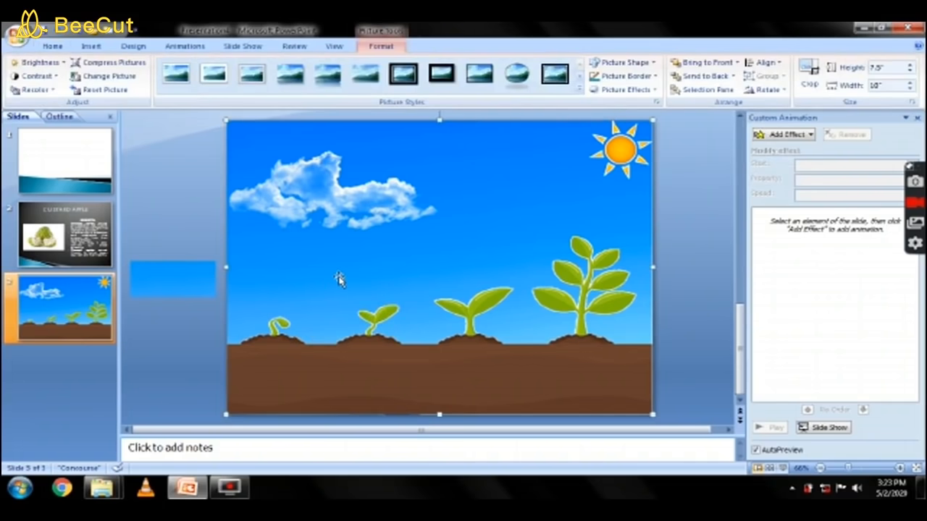
pyautogui.rightClick(339, 280)
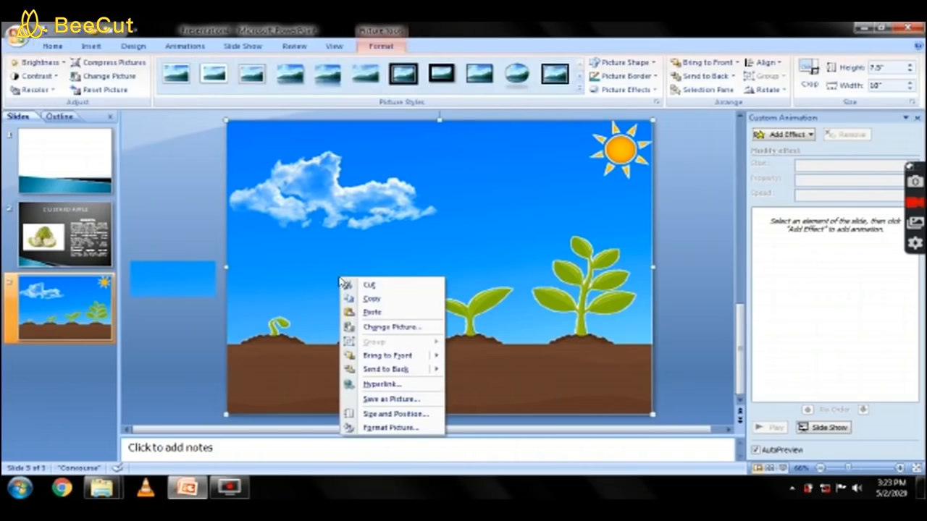
pyautogui.click(378, 311)
pyautogui.rightClick(378, 312)
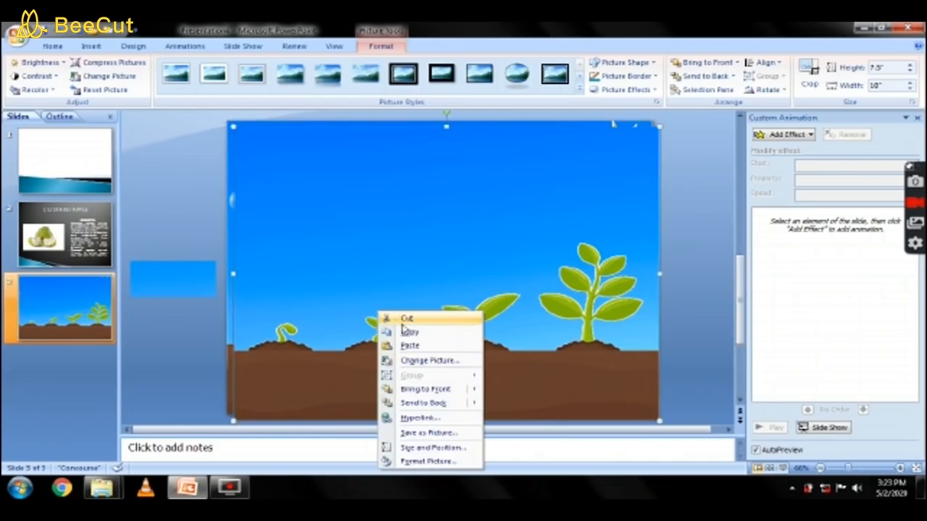
pyautogui.click(409, 346)
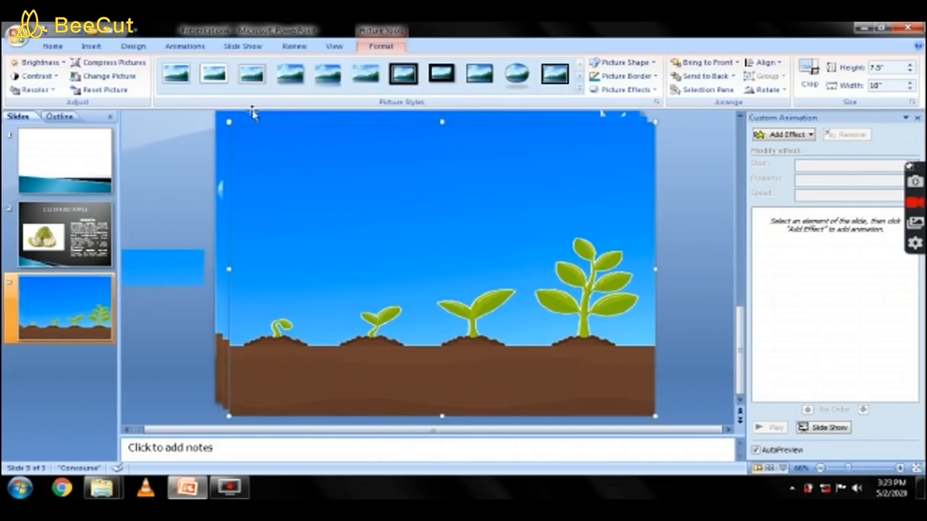
# Crop the topmost new copy to the second seedling, about 1.17" high by 1.75" wide, and place it left of the slide above the sky strip.
pyautogui.click(803, 73)
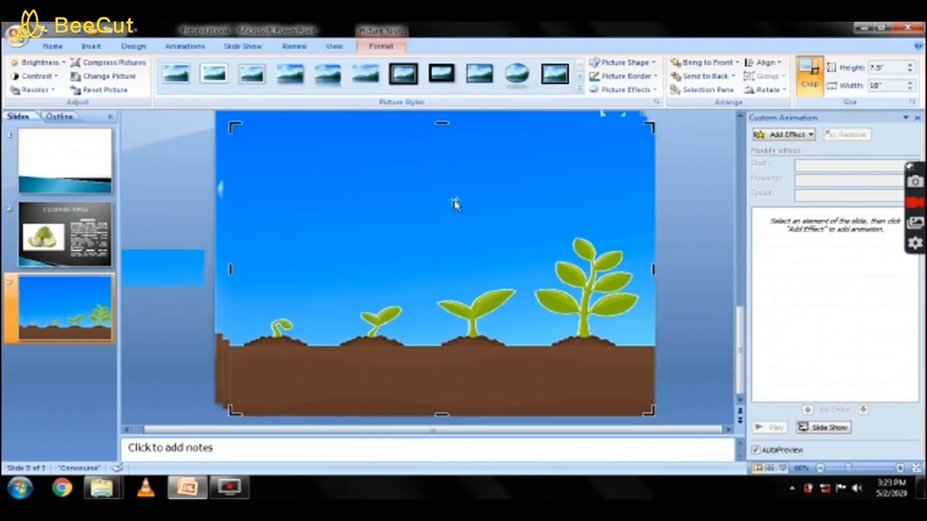
pyautogui.moveTo(232, 124); pyautogui.dragTo(337, 306)
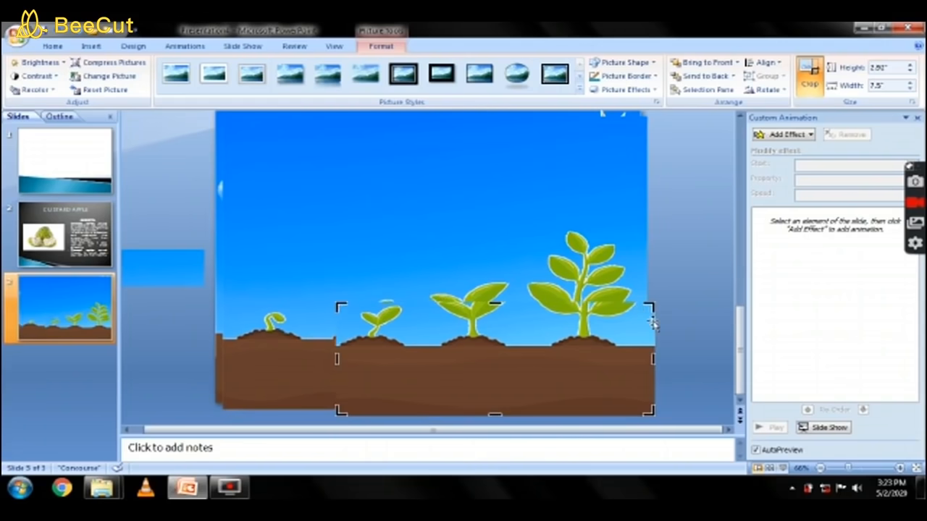
pyautogui.moveTo(650, 410); pyautogui.dragTo(168, 200)
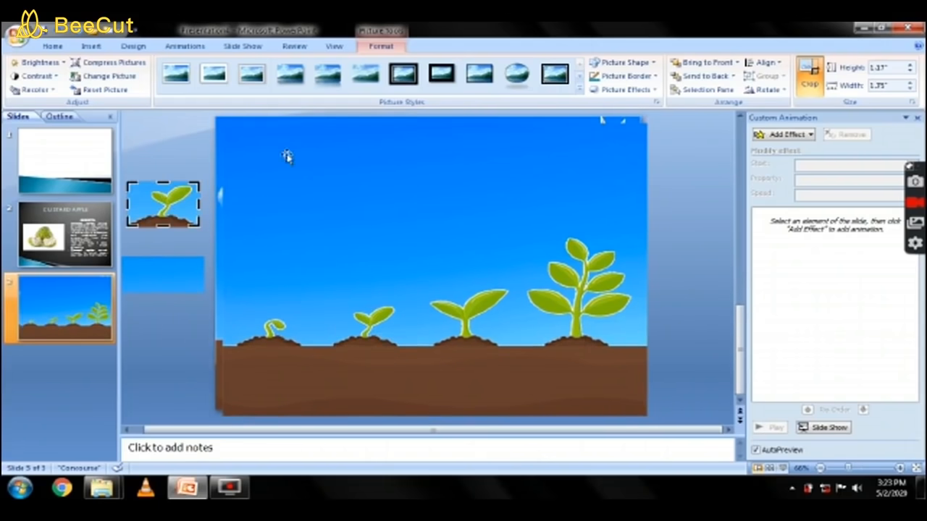
# Crop the remaining full-scene copy to a plain sky piece about 1.33" high by 2.17" wide.
pyautogui.click(257, 161)
pyautogui.moveTo(227, 128); pyautogui.dragTo(239, 262)
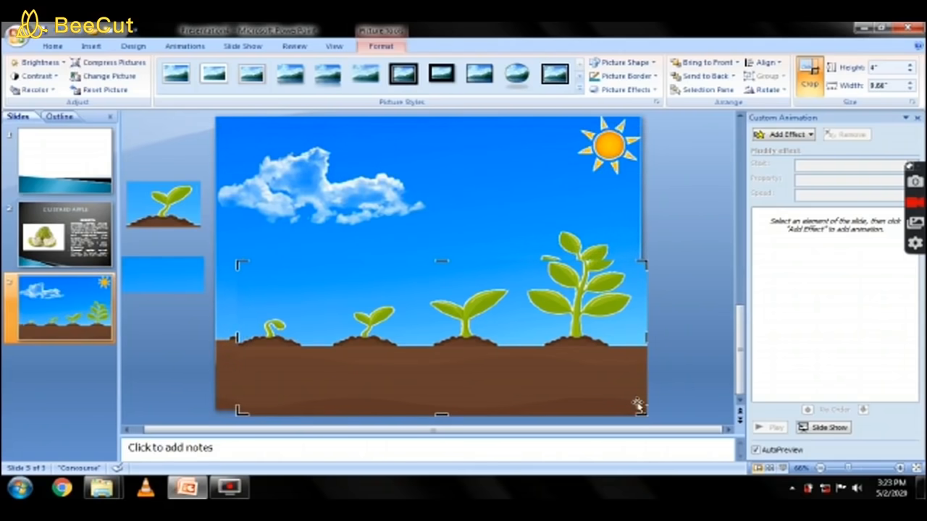
pyautogui.moveTo(642, 413); pyautogui.dragTo(328, 313)
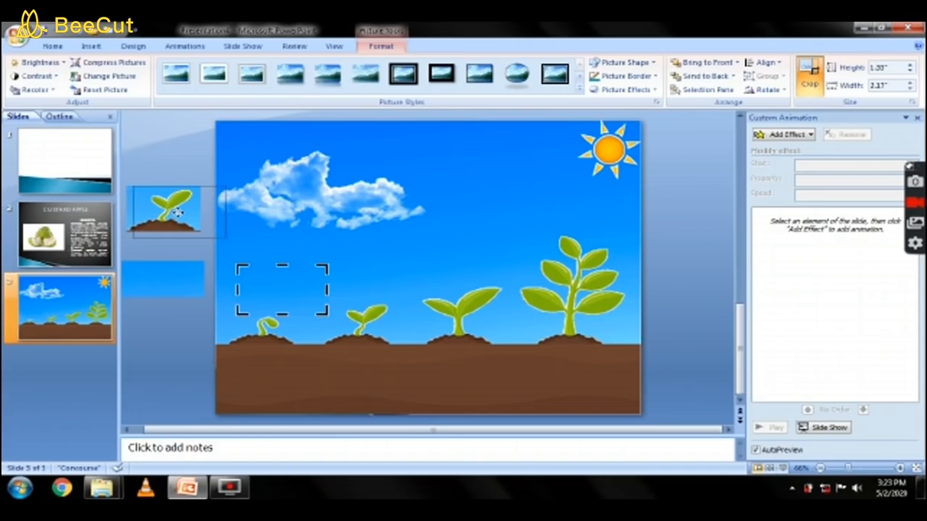
# Align the new sky piece with the cropped second seedling beside the slide, trim it to about 1.17" by 1.75", and bring it to the front.
pyautogui.click(177, 212)
pyautogui.moveTo(171, 217); pyautogui.dragTo(167, 213)
pyautogui.moveTo(174, 213); pyautogui.dragTo(176, 214)
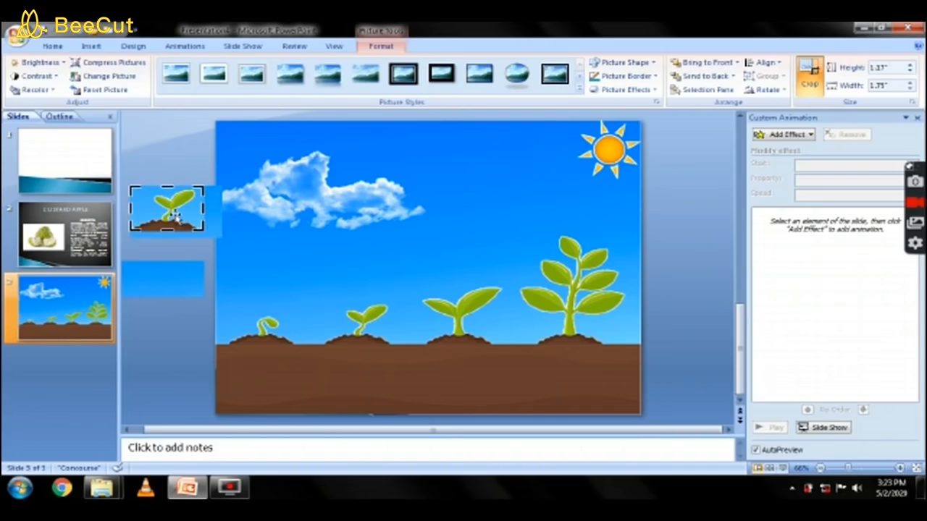
pyautogui.moveTo(217, 235)
pyautogui.mouseDown()
pyautogui.moveTo(225, 242)
pyautogui.moveTo(204, 230)
pyautogui.mouseUp()
pyautogui.click(700, 65)
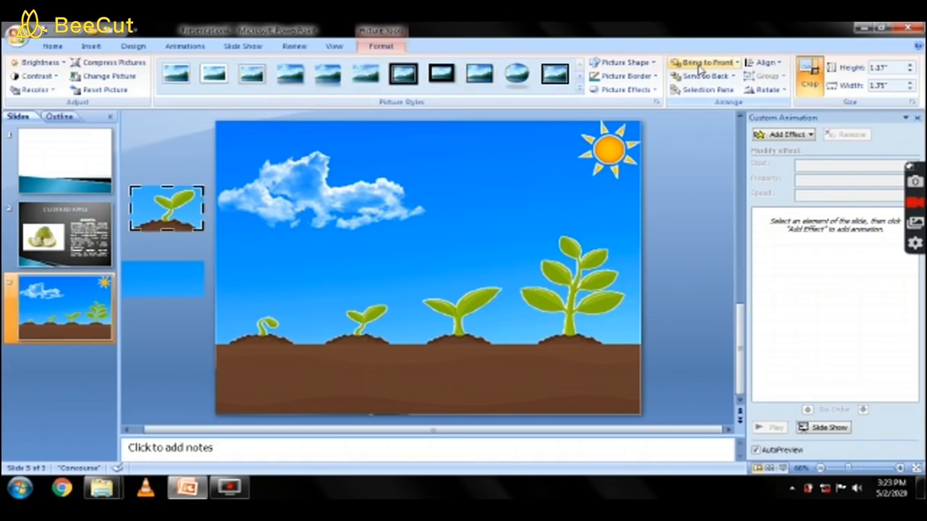
pyautogui.click(196, 158)
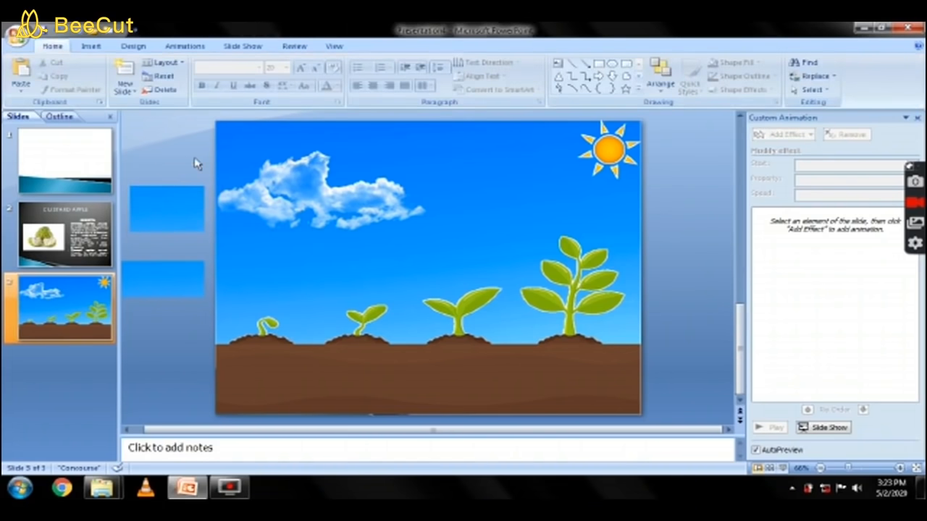
# Copy the full-slide plant-growth scene and paste two more copies onto the slide.
pyautogui.click(332, 204)
pyautogui.click(422, 299)
pyautogui.rightClick(422, 299)
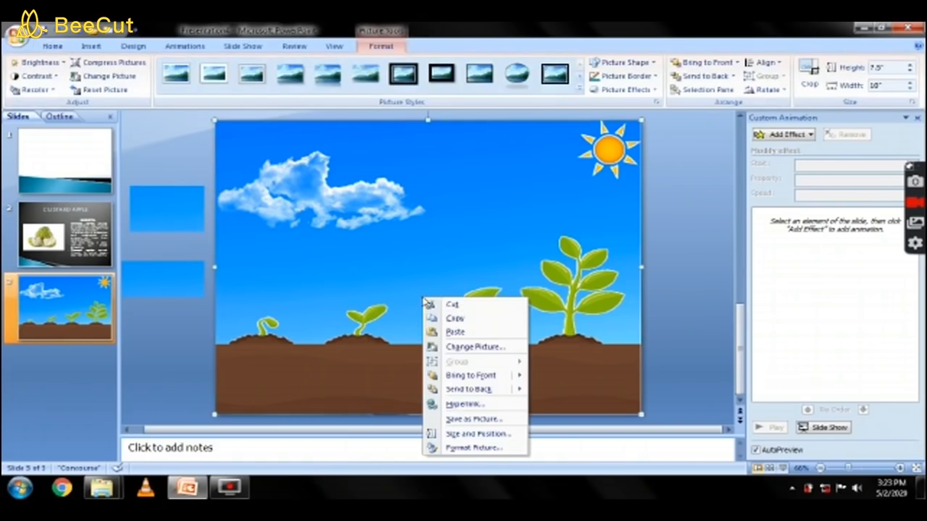
pyautogui.click(450, 320)
pyautogui.rightClick(448, 157)
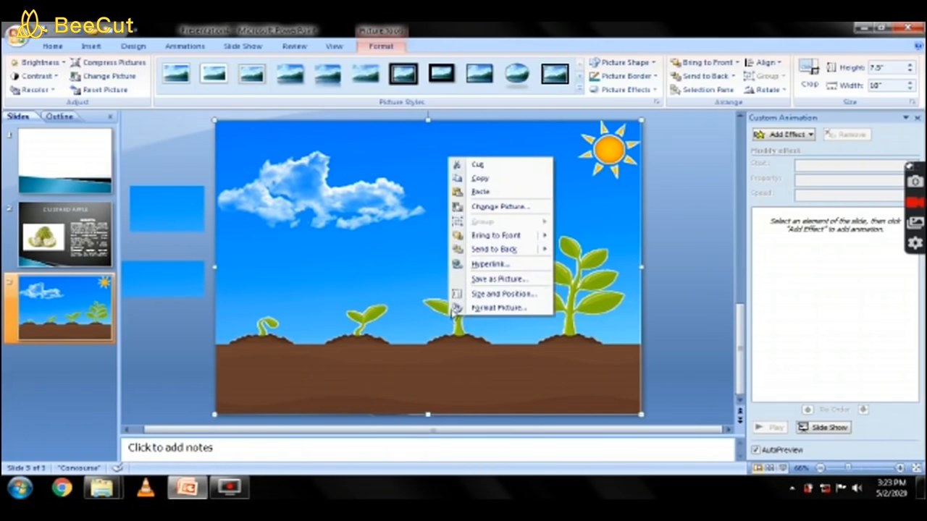
pyautogui.click(485, 194)
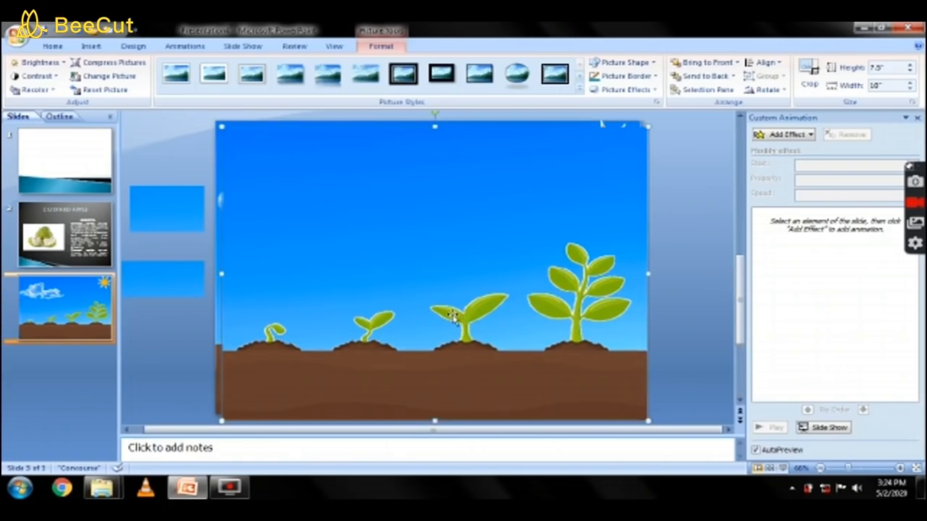
pyautogui.rightClick(453, 319)
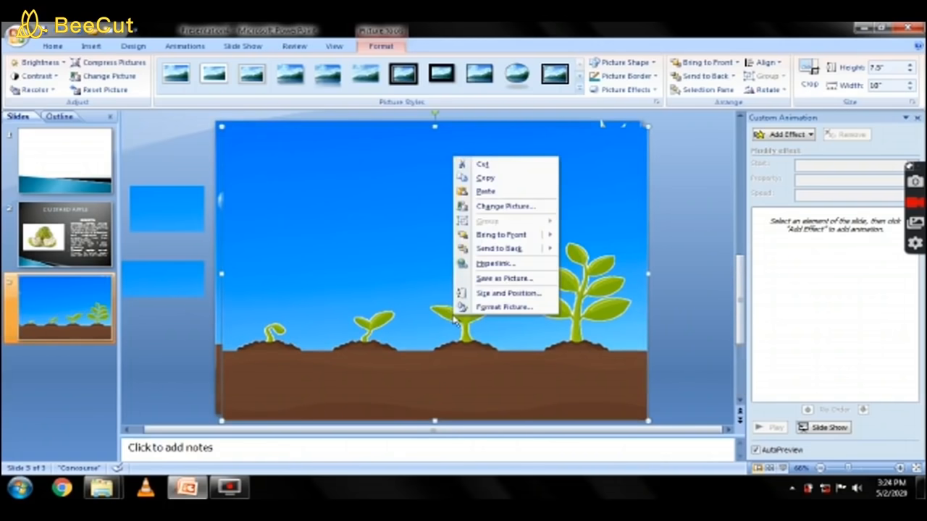
pyautogui.click(492, 194)
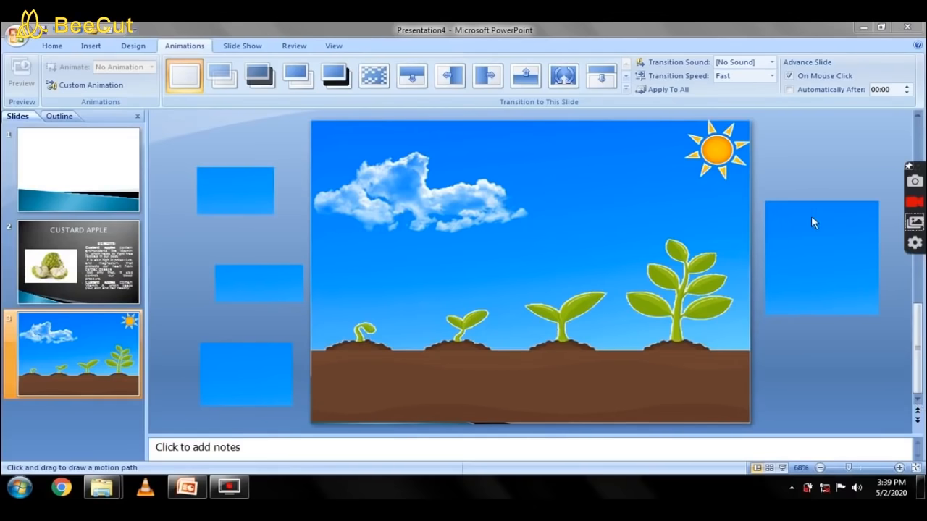
# Cover the scene's first seedling with its sky strip, resting on the soil line, and keep the cropped first seedling beside the slide.
pyautogui.click(253, 281)
pyautogui.moveTo(383, 283); pyautogui.dragTo(383, 303)
pyautogui.click(253, 288)
pyautogui.moveTo(257, 288); pyautogui.dragTo(363, 337)
pyautogui.moveTo(389, 302); pyautogui.dragTo(371, 335)
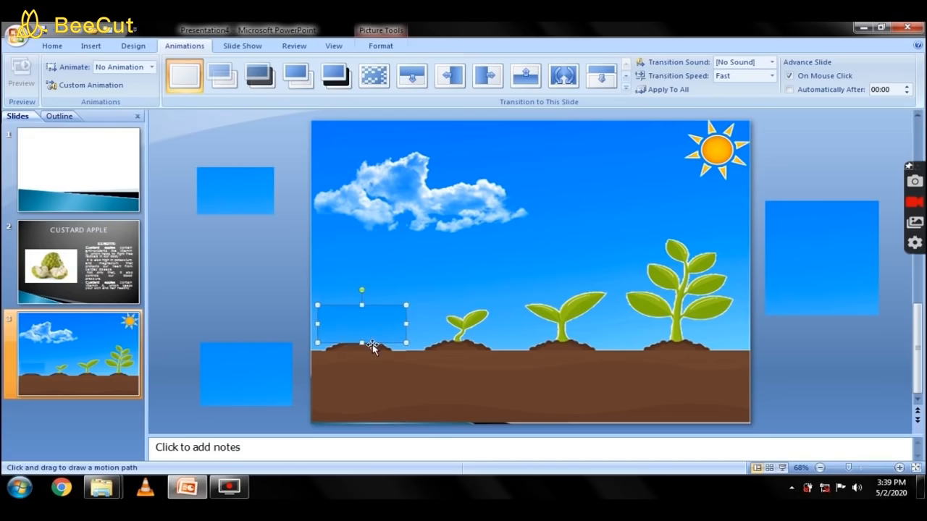
pyautogui.moveTo(371, 351); pyautogui.dragTo(258, 303)
pyautogui.click(368, 328)
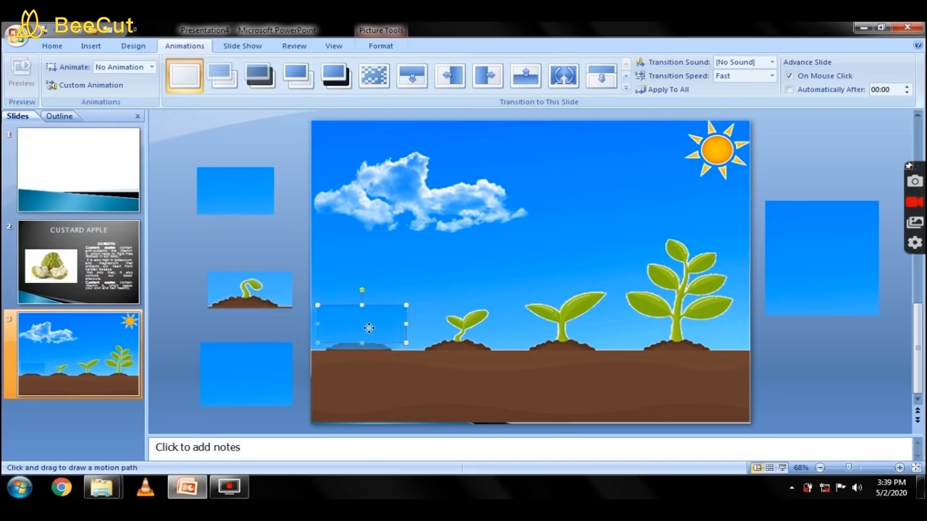
pyautogui.moveTo(368, 329); pyautogui.dragTo(378, 332)
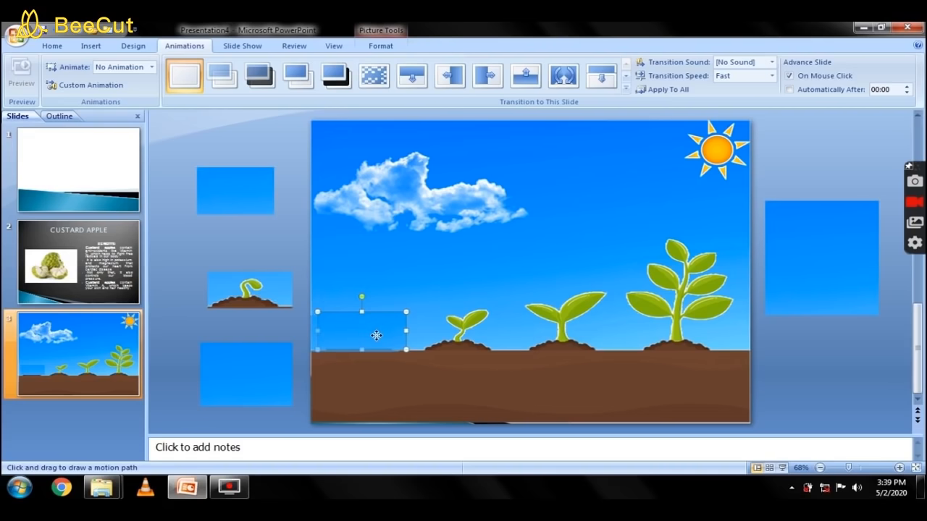
pyautogui.moveTo(378, 333); pyautogui.dragTo(378, 337)
# Move the other three sky pieces onto the slide to cover the second, third and fourth plants down to the soil line.
pyautogui.click(448, 331)
pyautogui.moveTo(235, 190); pyautogui.dragTo(464, 332)
pyautogui.moveTo(239, 380); pyautogui.dragTo(561, 325)
pyautogui.moveTo(787, 270); pyautogui.dragTo(648, 307)
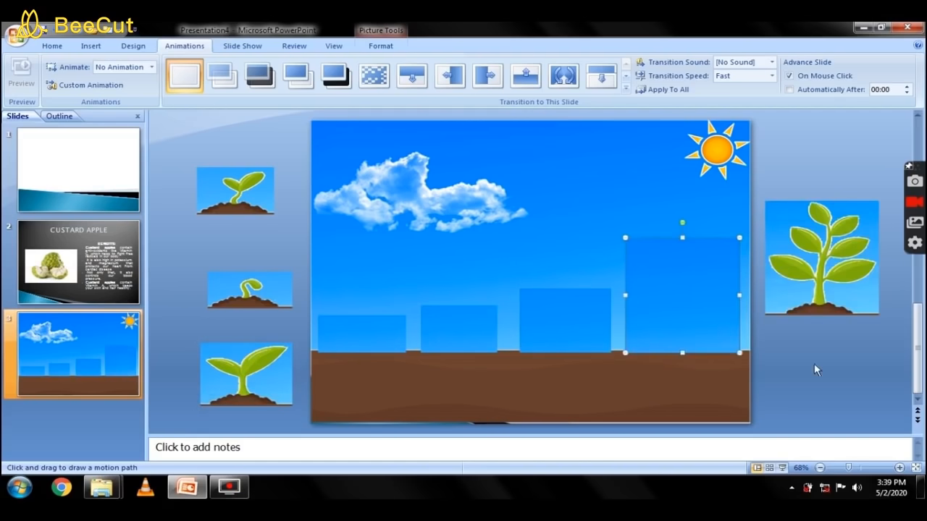
pyautogui.click(833, 374)
# Select the four sky pieces covering the plants and group them.
pyautogui.click(367, 343)
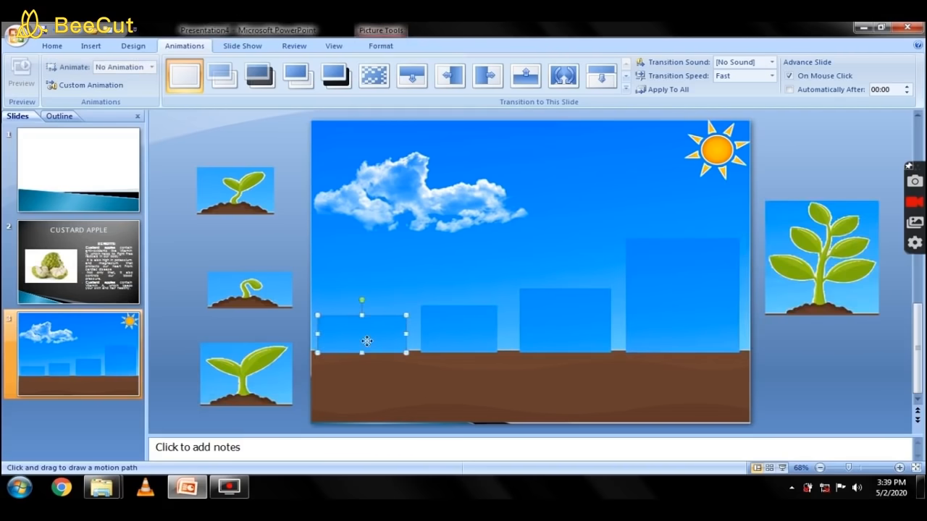
pyautogui.keyDown('ctrl'); pyautogui.click(463, 339); pyautogui.keyUp('ctrl')
pyautogui.keyDown('ctrl'); pyautogui.click(538, 330); pyautogui.keyUp('ctrl')
pyautogui.keyDown('ctrl'); pyautogui.click(659, 318); pyautogui.keyUp('ctrl')
pyautogui.rightClick(657, 319)
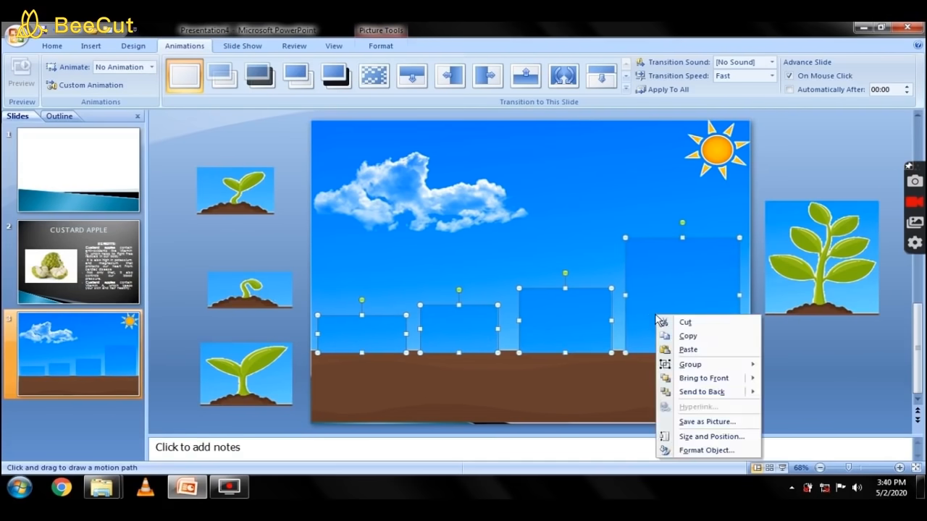
pyautogui.moveTo(751, 372)
pyautogui.click(779, 365)
pyautogui.click(833, 363)
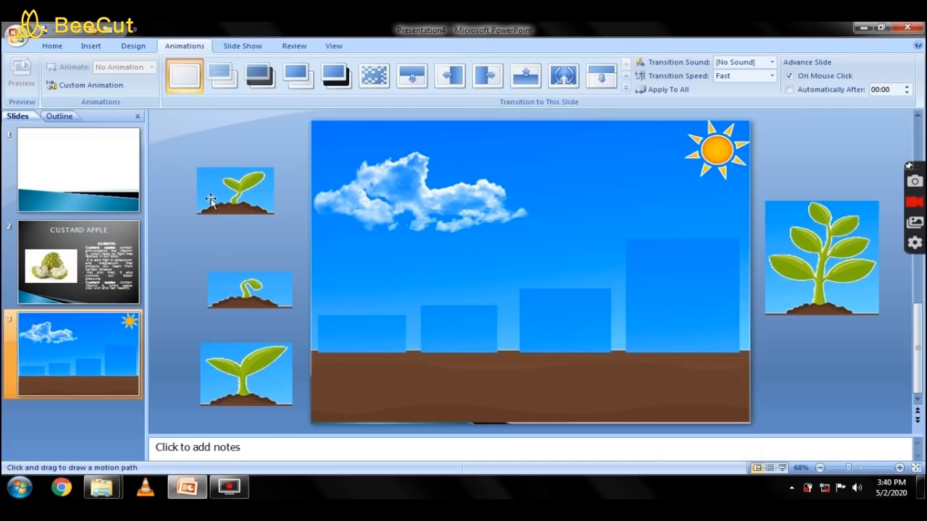
# Place the cropped first seedling over the leftmost sky piece, bring it to the front, and nudge it onto the soil line.
pyautogui.moveTo(235, 303); pyautogui.dragTo(346, 345)
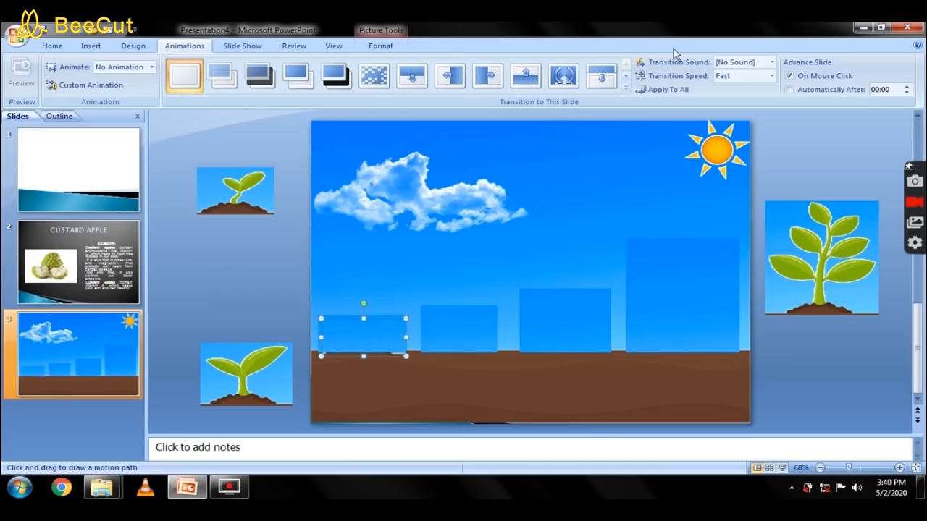
pyautogui.click(381, 46)
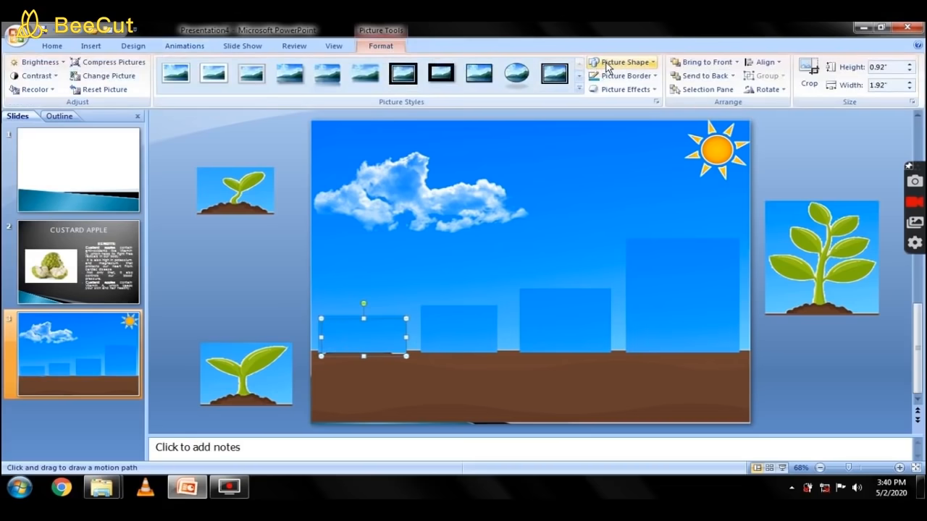
pyautogui.click(679, 64)
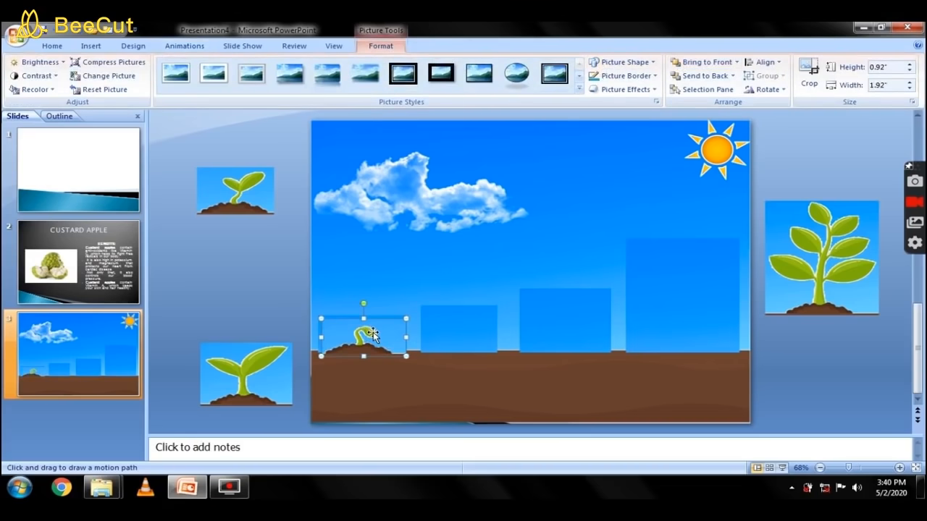
pyautogui.moveTo(373, 330); pyautogui.dragTo(372, 326)
# Place the cropped second and third seedlings over their matching sky pieces and bring each to the front.
pyautogui.click(262, 206)
pyautogui.moveTo(247, 199); pyautogui.dragTo(468, 340)
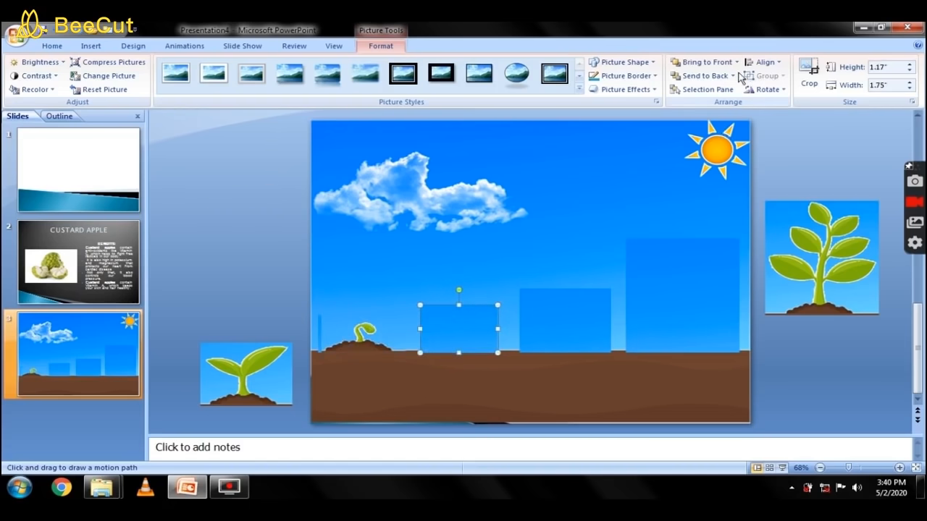
pyautogui.click(703, 62)
pyautogui.moveTo(253, 370); pyautogui.dragTo(572, 317)
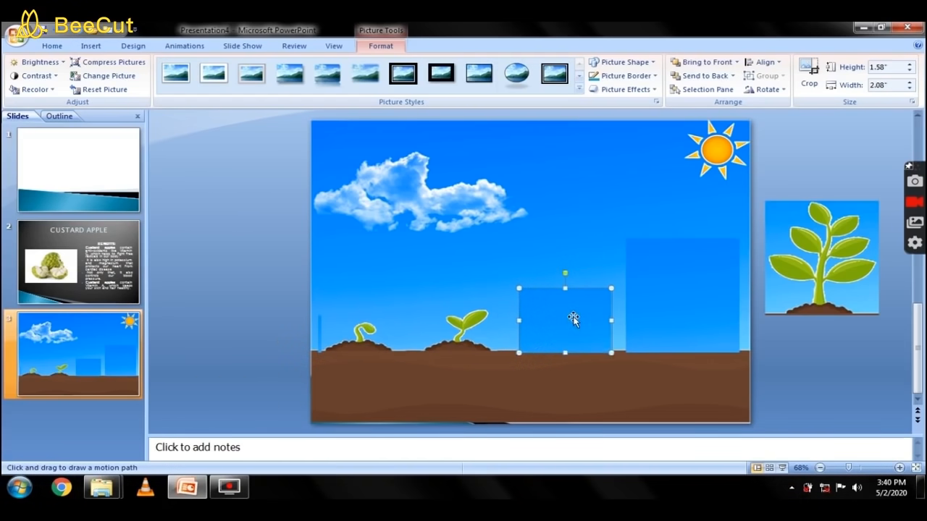
pyautogui.click(713, 62)
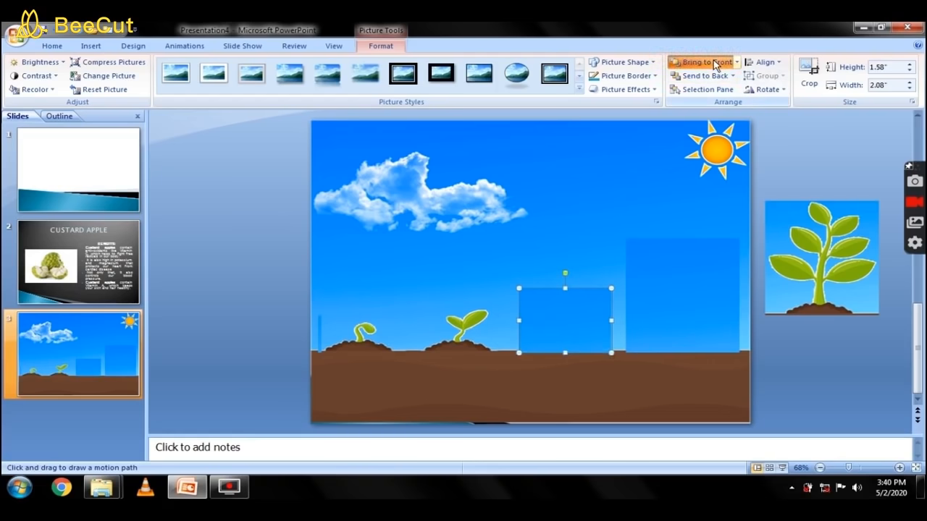
# Place the cropped tall fourth plant over the largest sky piece and bring it to the front.
pyautogui.click(823, 302)
pyautogui.moveTo(830, 293); pyautogui.dragTo(687, 326)
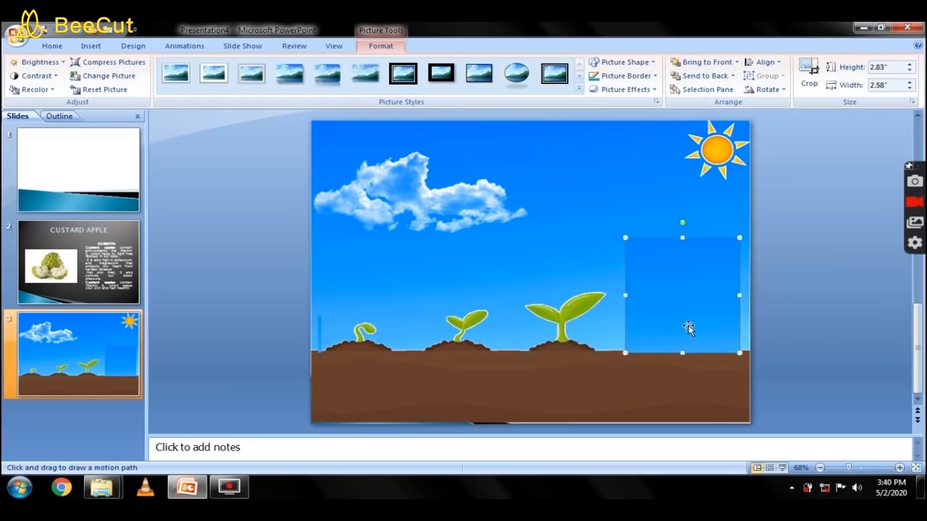
pyautogui.click(713, 65)
pyautogui.click(875, 269)
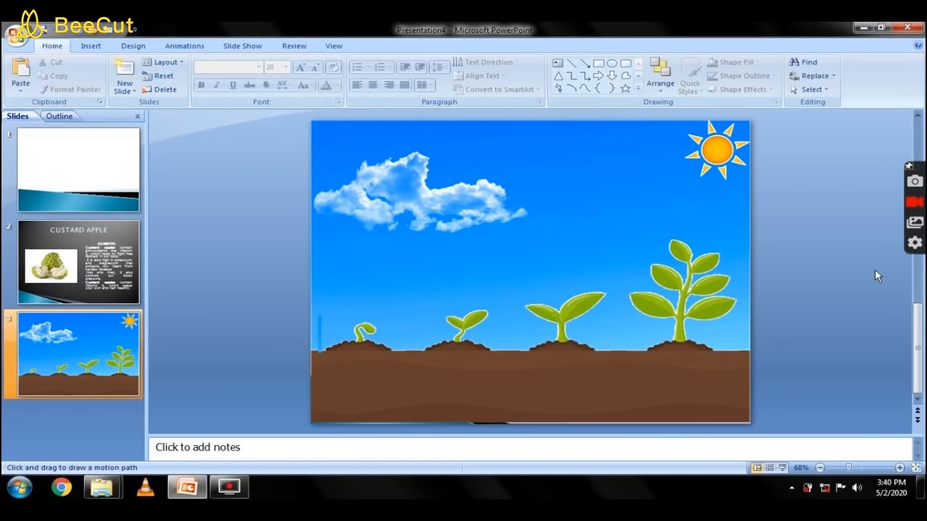
# Add a Wipe entrance effect to the cropped first seedling as a custom animation.
pyautogui.click(363, 335)
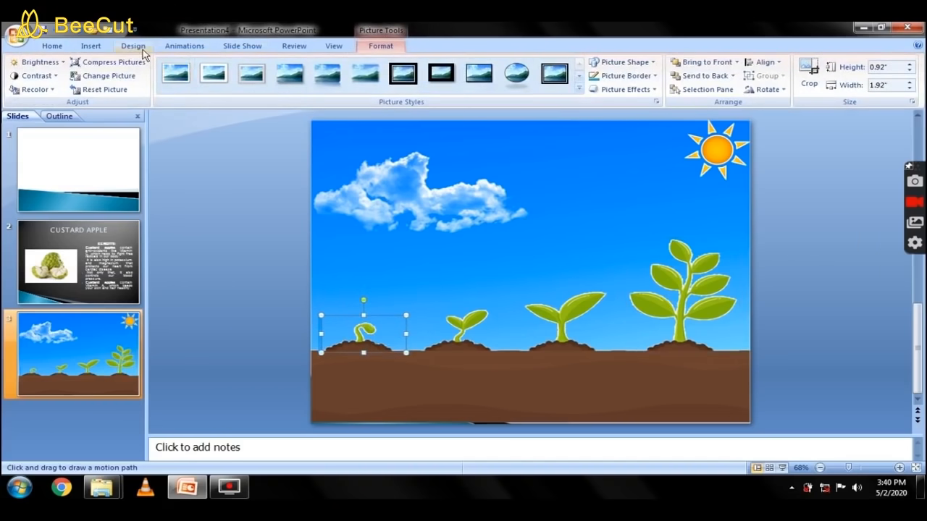
pyautogui.click(413, 216)
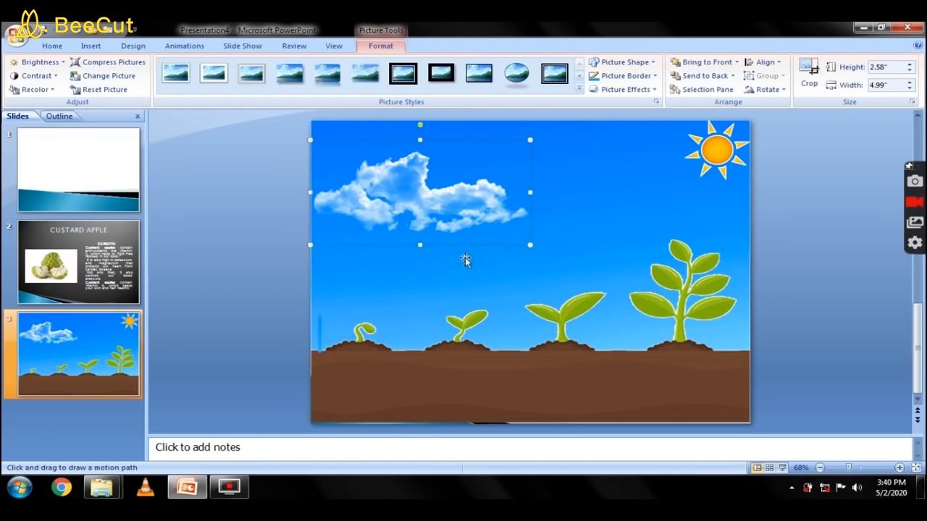
pyautogui.click(362, 330)
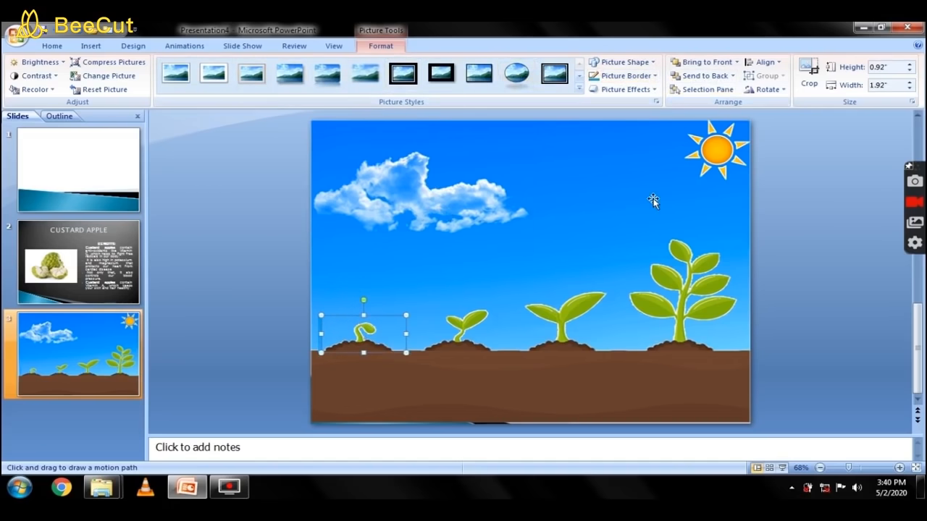
pyautogui.click(179, 48)
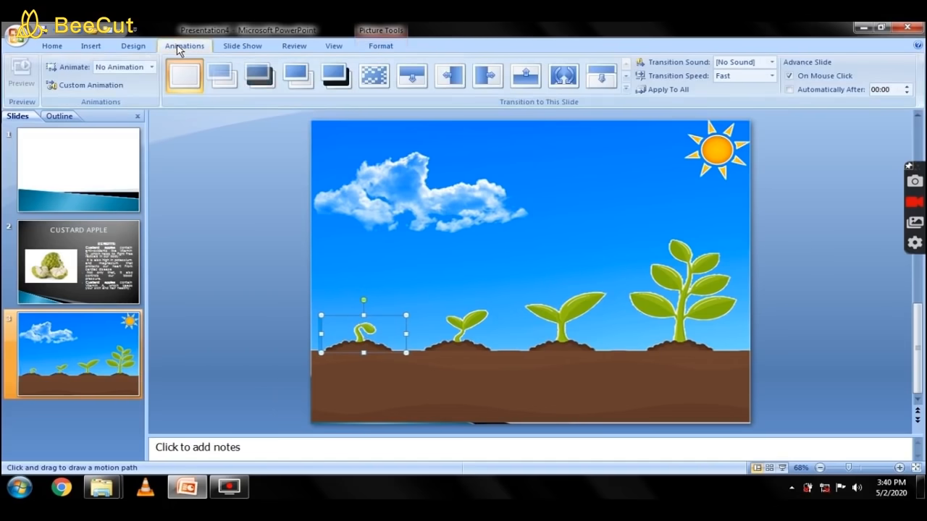
pyautogui.click(86, 85)
pyautogui.click(774, 136)
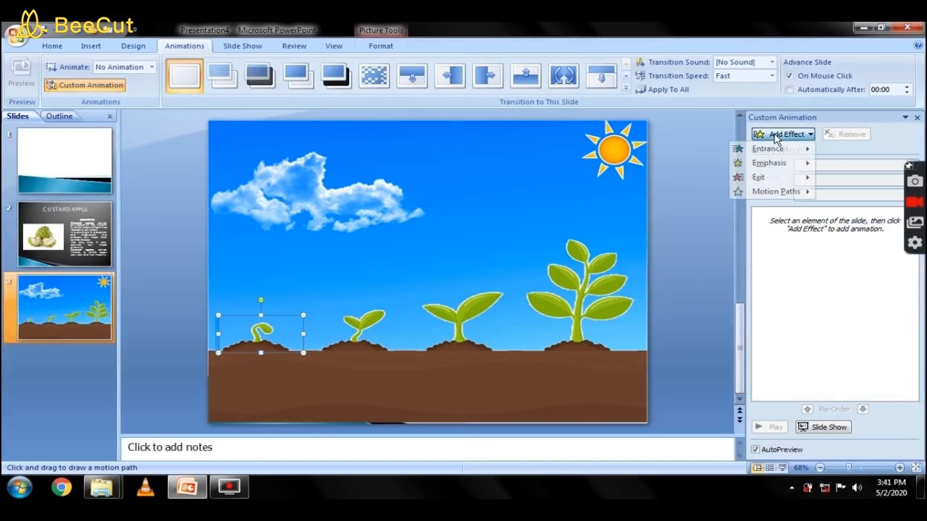
pyautogui.moveTo(778, 152)
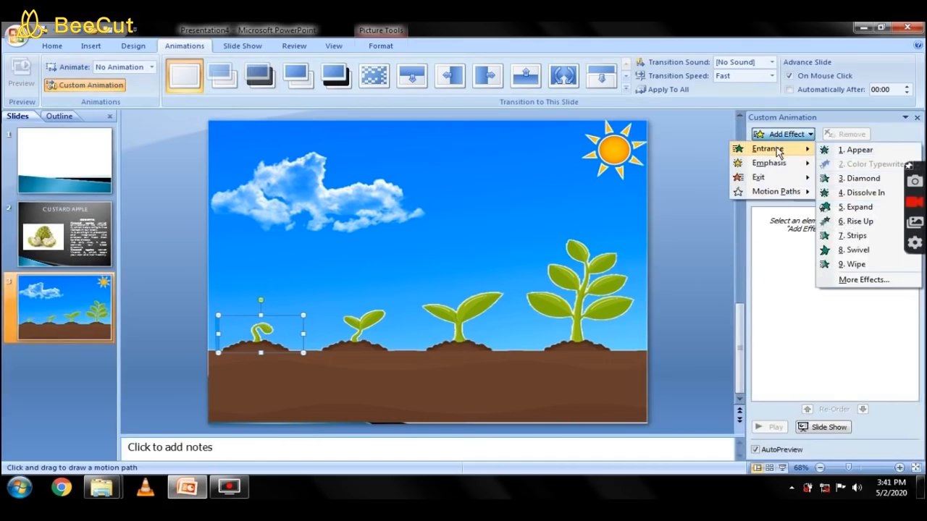
pyautogui.click(862, 279)
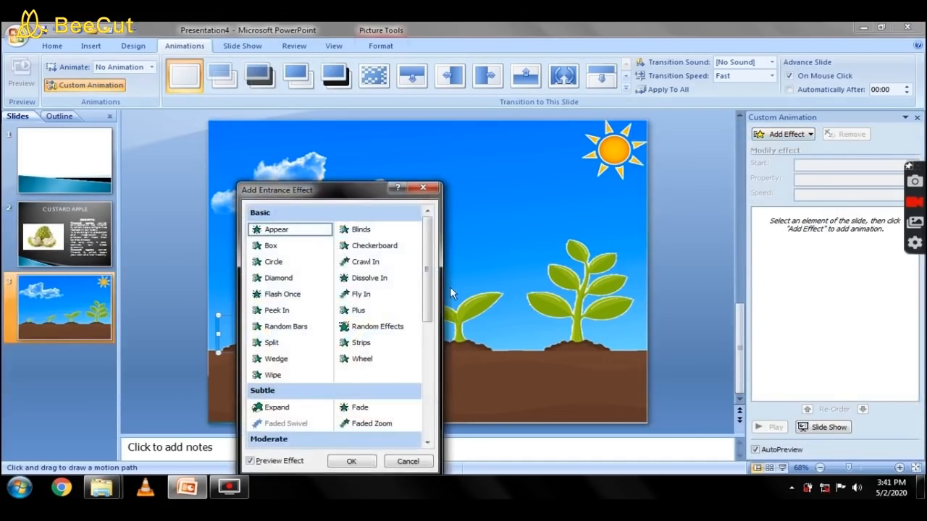
pyautogui.moveTo(293, 194); pyautogui.dragTo(752, 162)
pyautogui.click(734, 342)
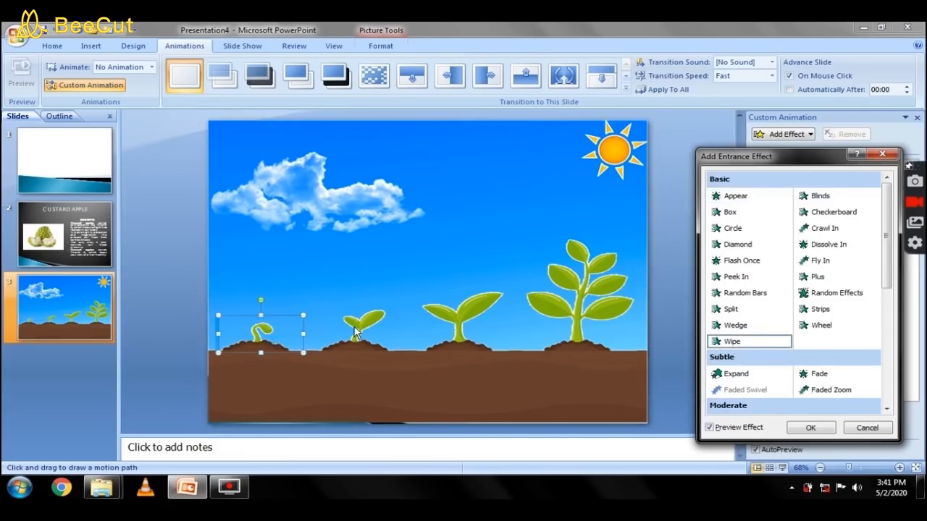
pyautogui.click(805, 428)
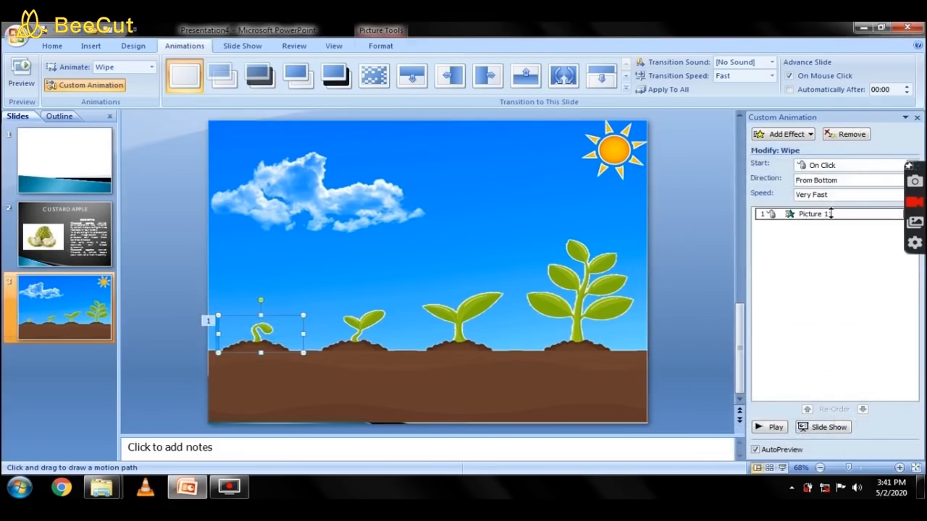
# Set the first seedling's Wipe speed to Slow, and give the second seedling a Wipe entrance at Slow speed.
pyautogui.click(836, 195)
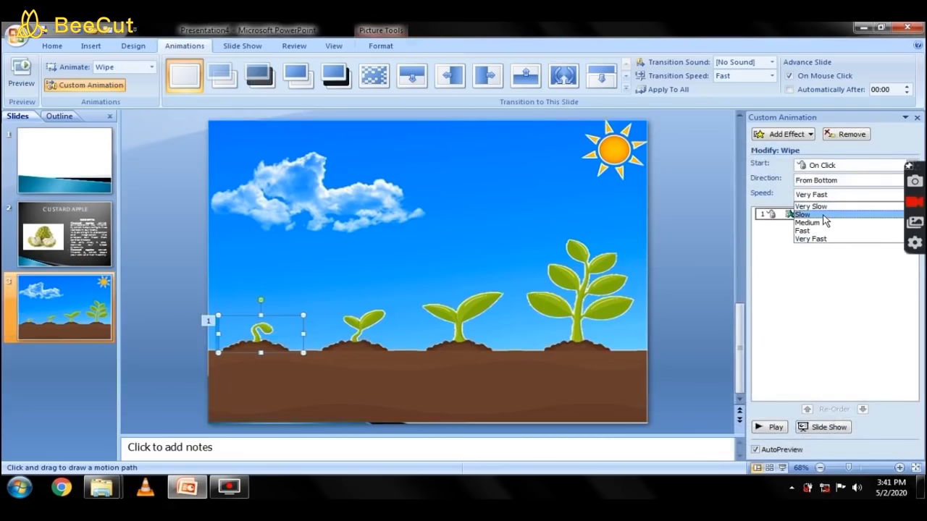
pyautogui.click(824, 216)
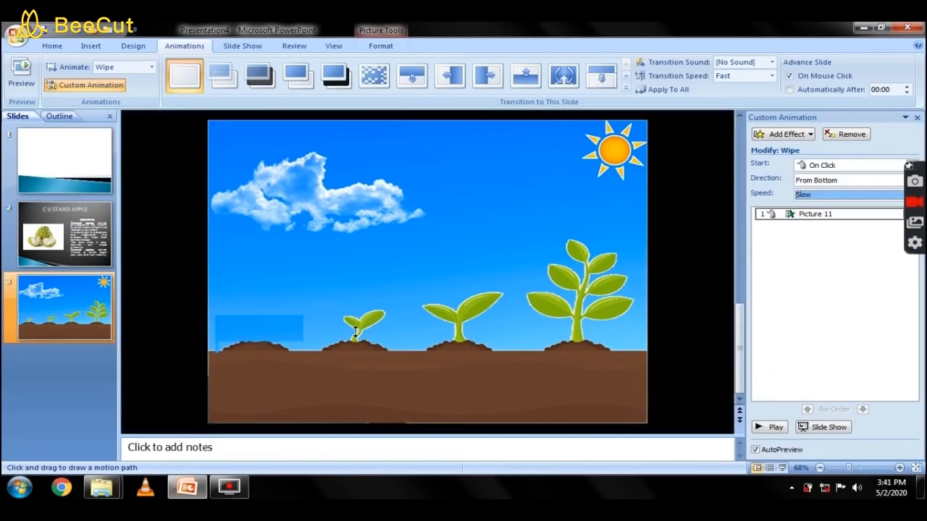
pyautogui.click(356, 331)
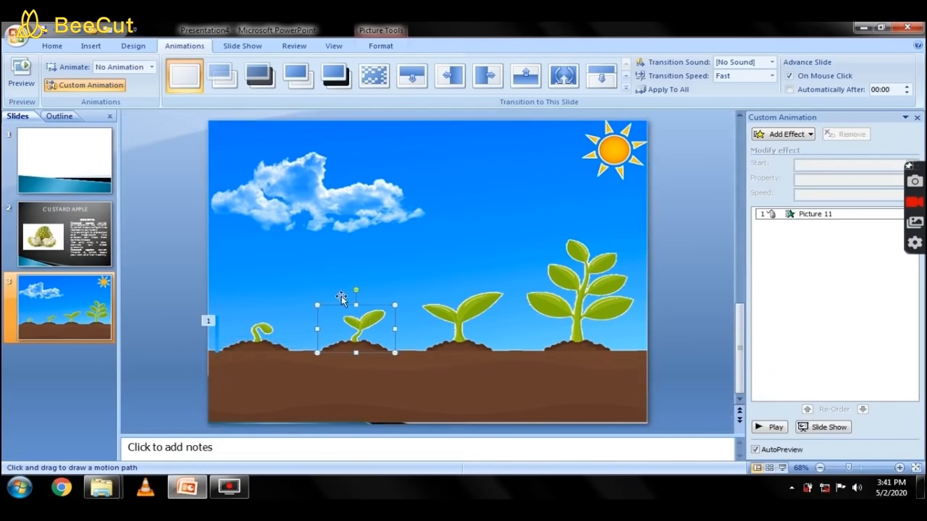
pyautogui.click(776, 138)
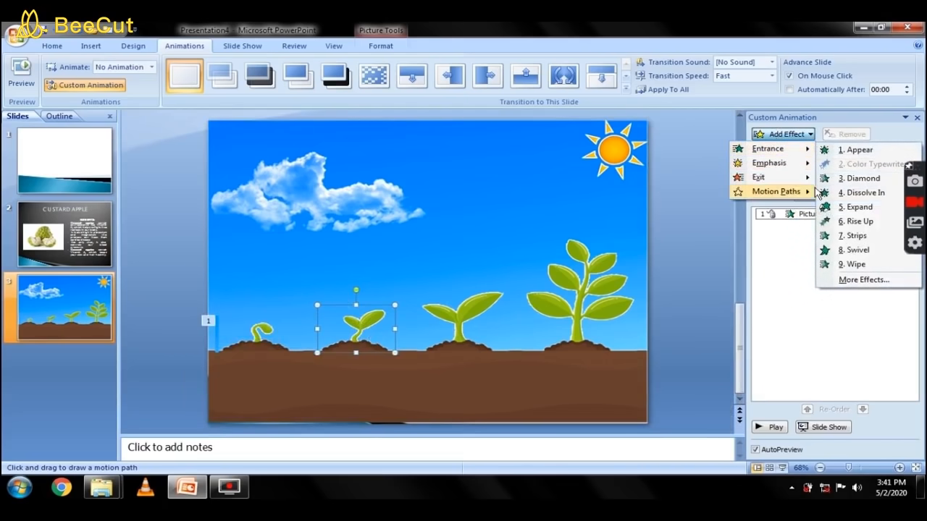
pyautogui.click(832, 264)
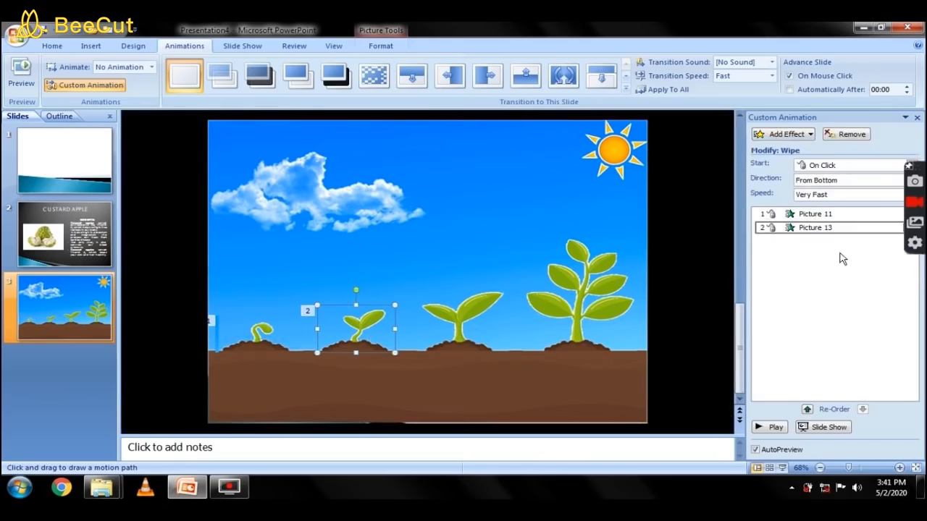
pyautogui.click(842, 194)
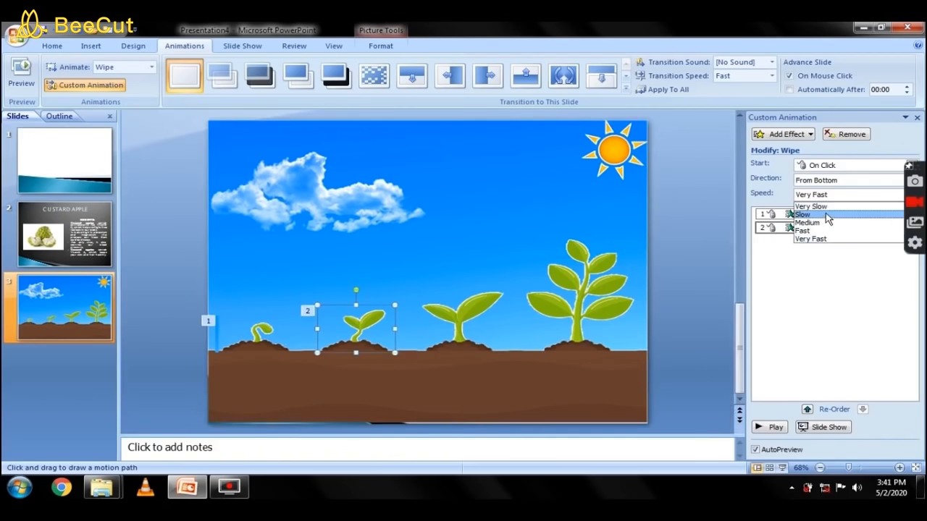
pyautogui.click(826, 215)
# Add a Wipe entrance effect to the third seedling and set its speed to Slow.
pyautogui.click(464, 325)
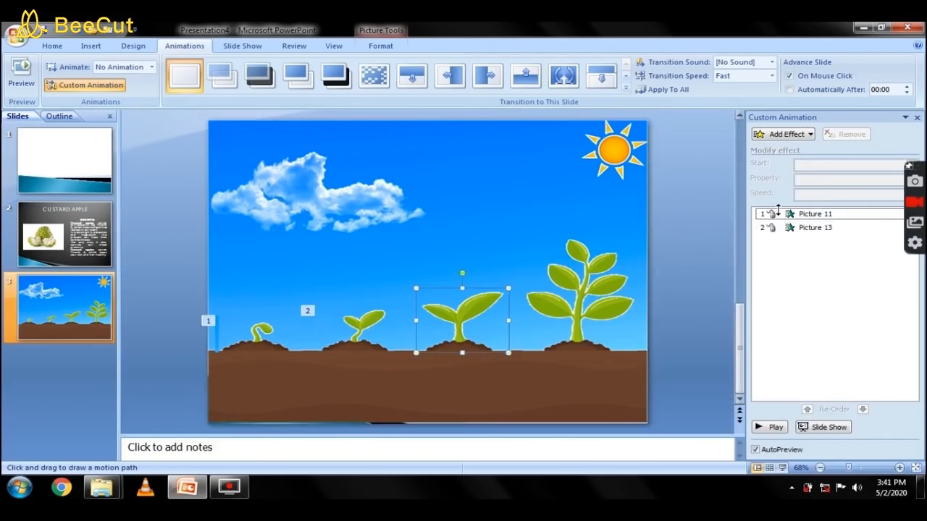
pyautogui.click(797, 136)
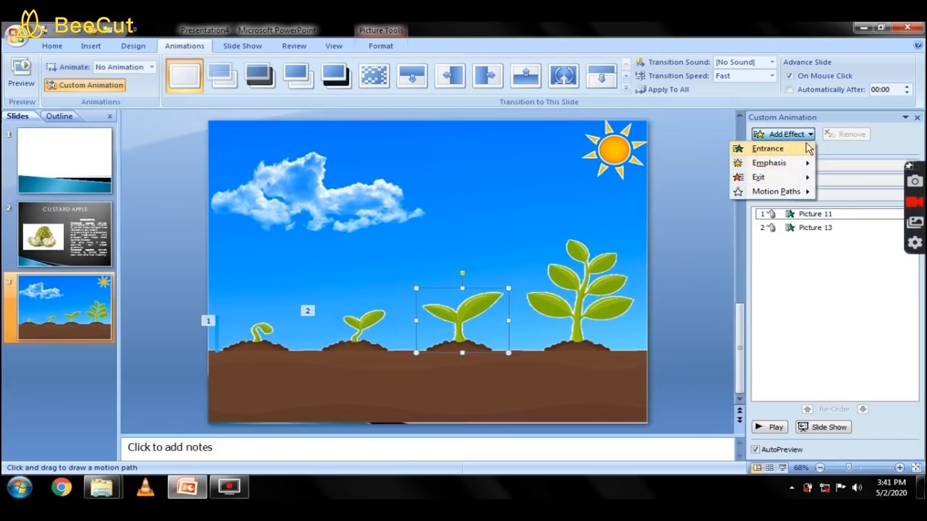
pyautogui.moveTo(808, 150)
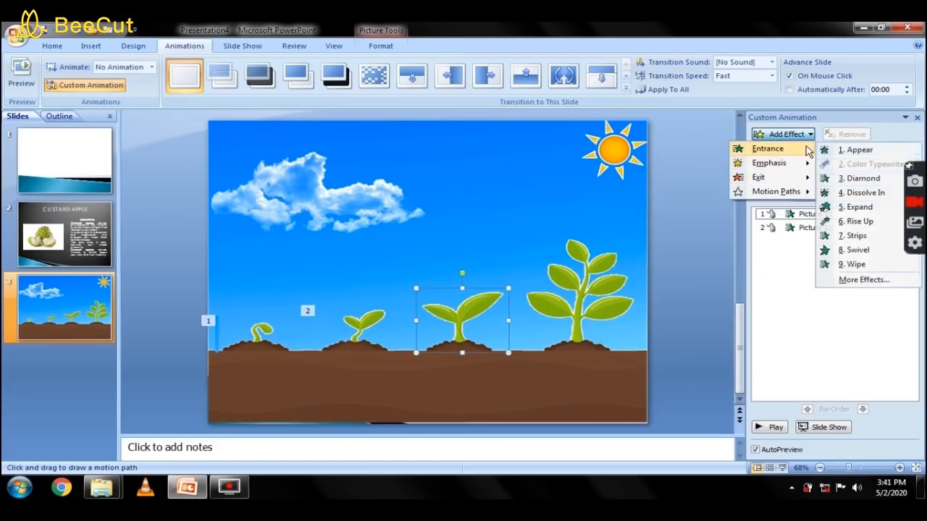
pyautogui.click(855, 264)
pyautogui.click(838, 200)
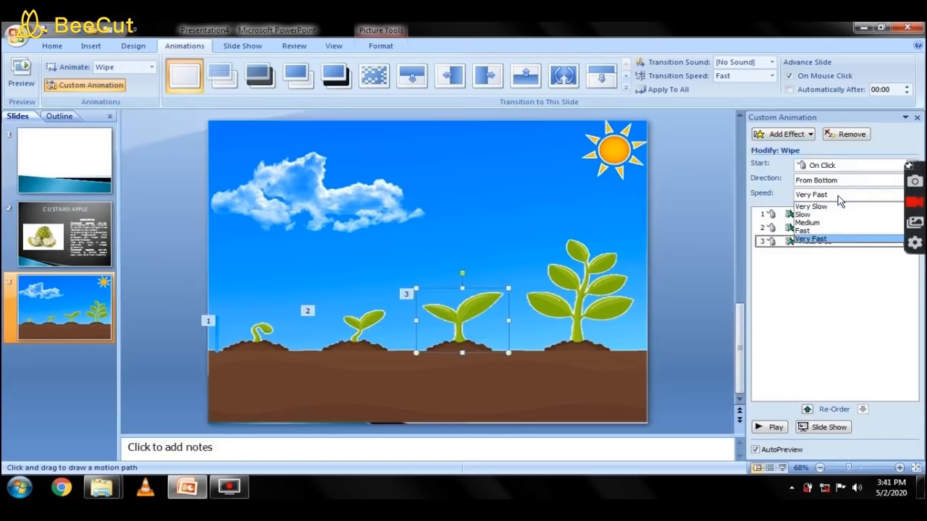
pyautogui.click(829, 216)
# Add a Wipe entrance effect to the tall fourth plant and set its speed to Slow.
pyautogui.click(552, 310)
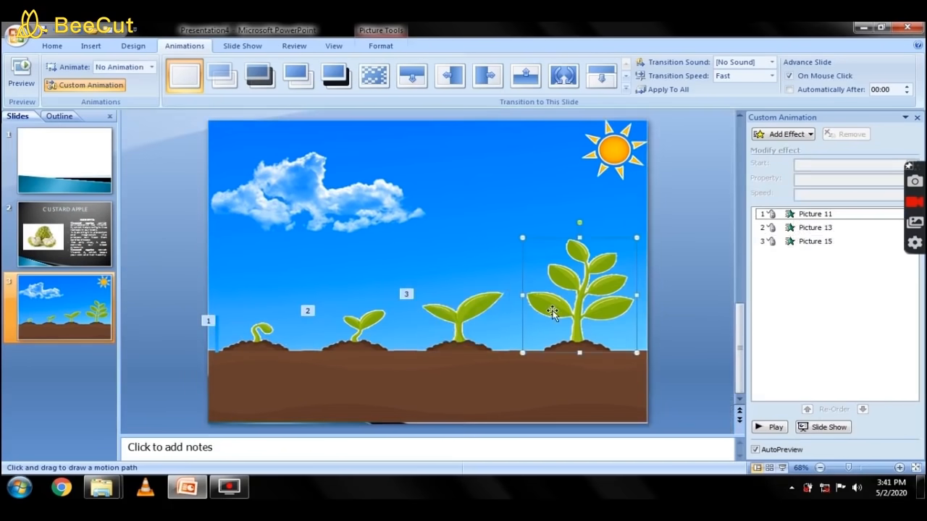
pyautogui.click(791, 139)
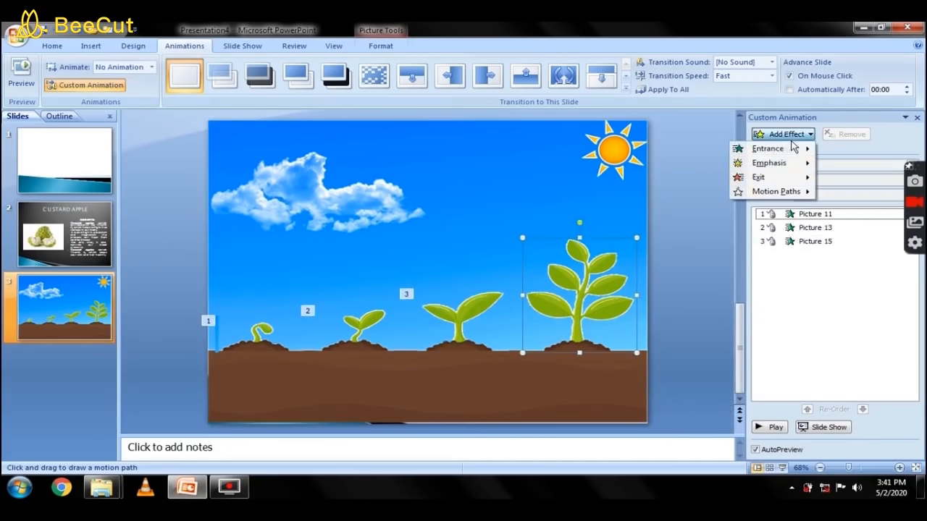
pyautogui.moveTo(801, 153)
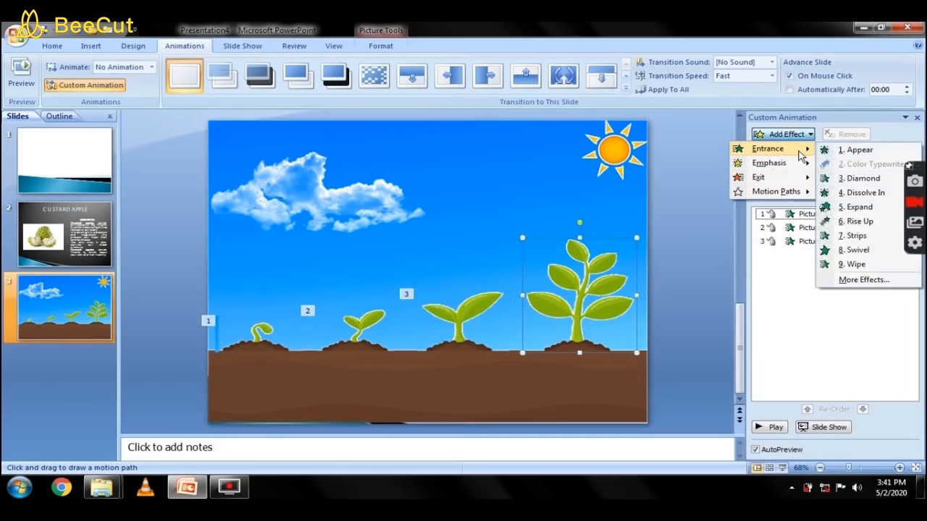
pyautogui.click(856, 264)
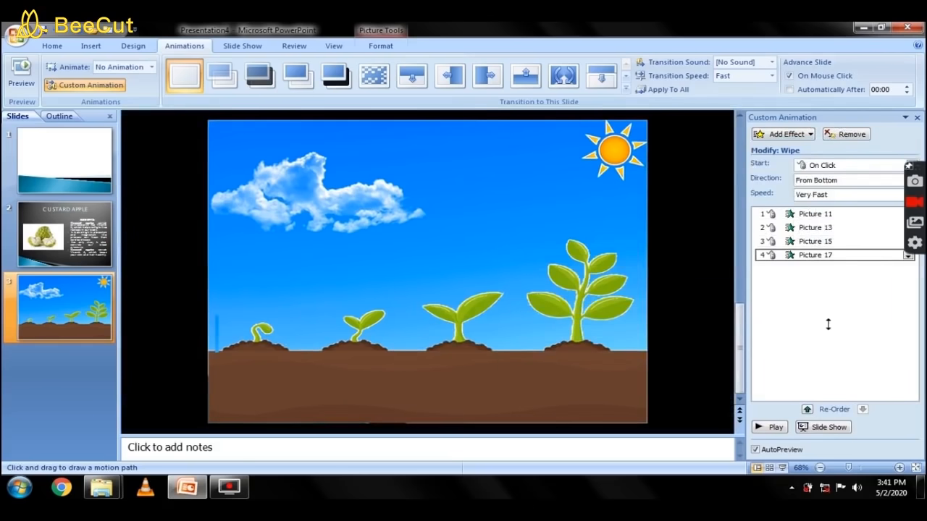
pyautogui.click(838, 194)
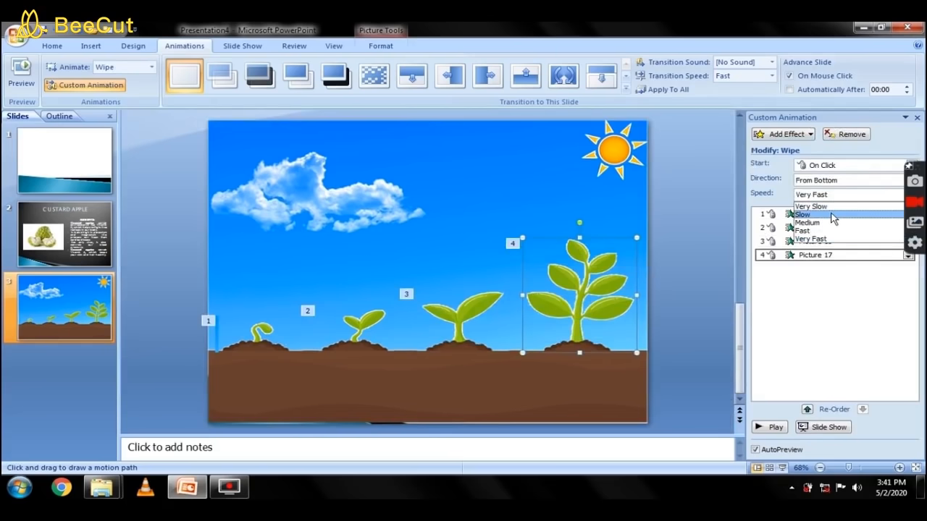
pyautogui.click(831, 215)
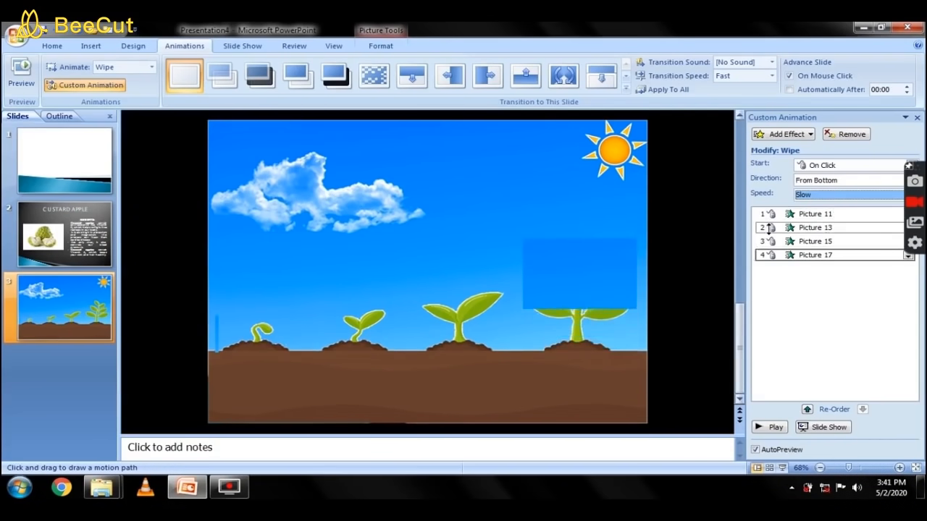
# Try starting the second seedling's Wipe effect with the previous animation.
pyautogui.rightClick(769, 229)
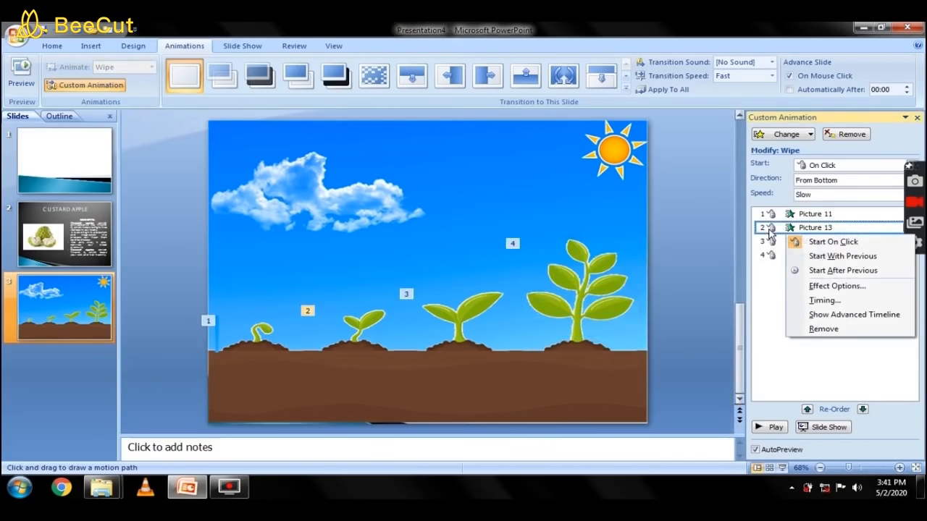
pyautogui.click(831, 256)
pyautogui.click(783, 242)
pyautogui.rightClick(785, 246)
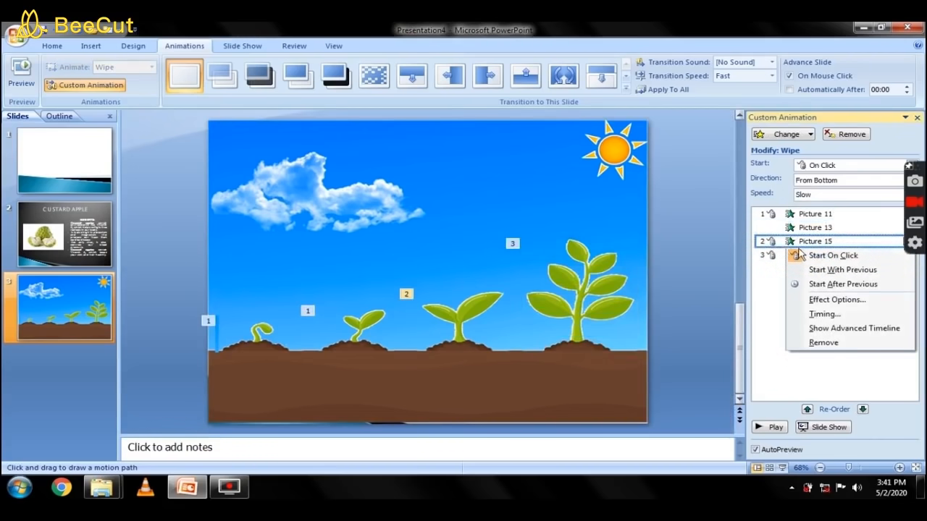
pyautogui.click(780, 228)
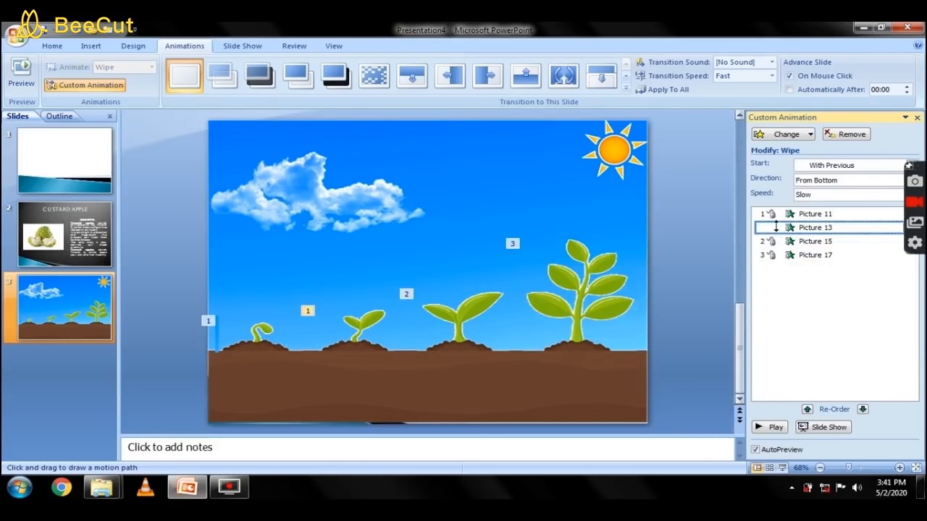
# Set the Wipe effects of the second, third and fourth plants to start after the previous animation.
pyautogui.rightClick(782, 230)
pyautogui.click(834, 271)
pyautogui.click(814, 241)
pyautogui.click(900, 241)
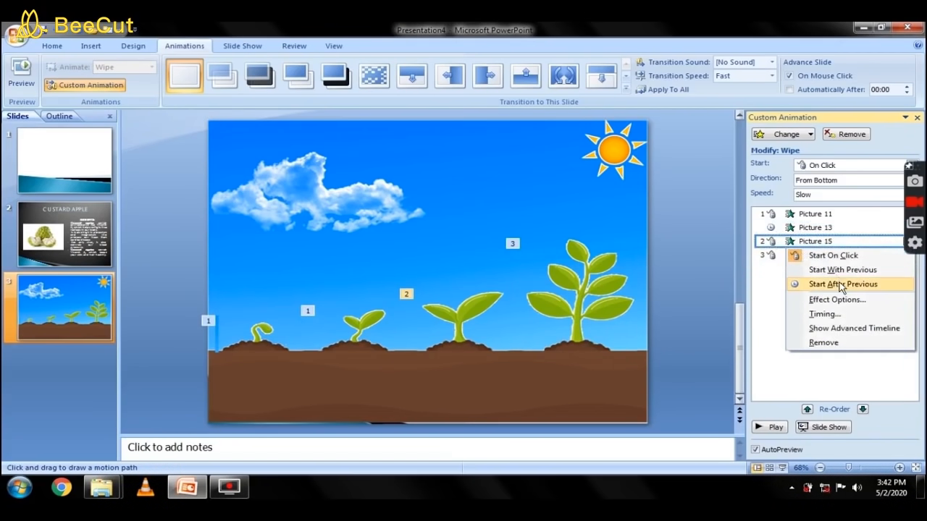
pyautogui.click(840, 284)
pyautogui.click(814, 255)
pyautogui.click(907, 255)
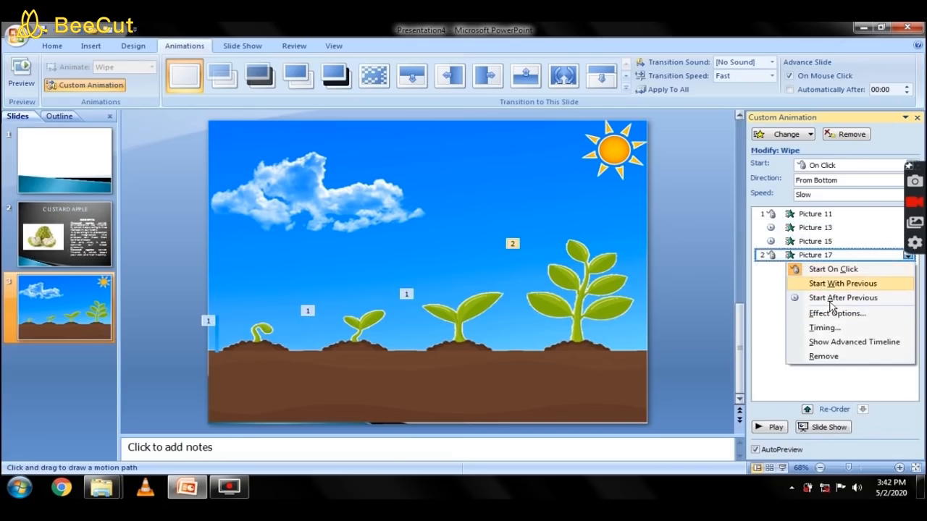
pyautogui.click(838, 298)
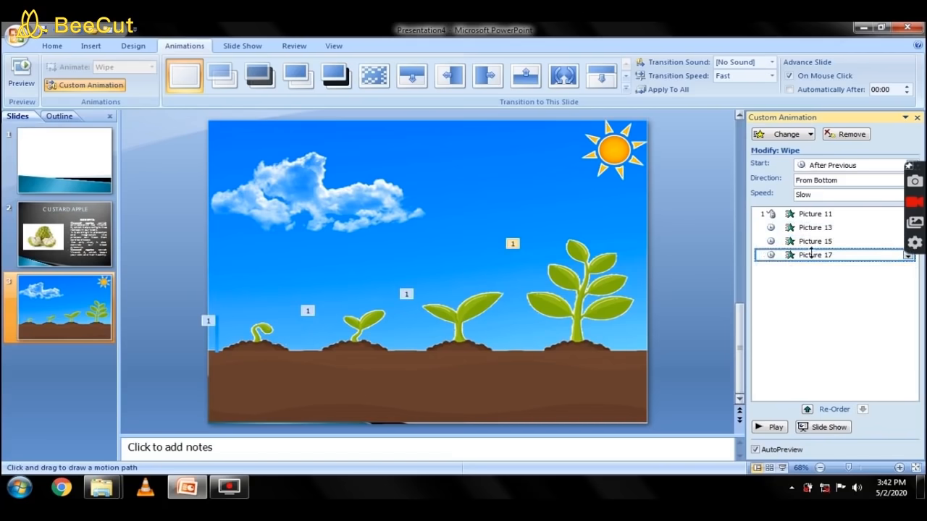
# Set the first seedling's Wipe effect to start after the previous animation instead of on a mouse click.
pyautogui.click(775, 211)
pyautogui.rightClick(769, 216)
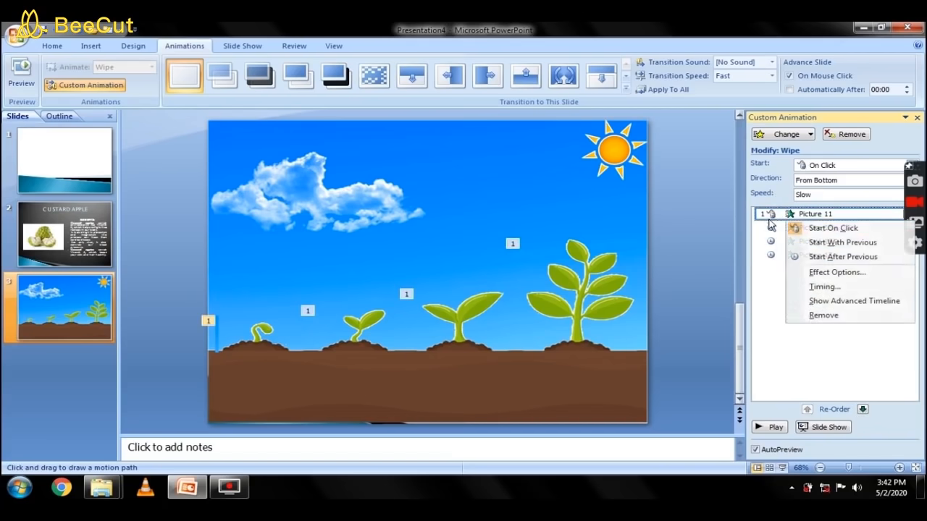
pyautogui.click(870, 258)
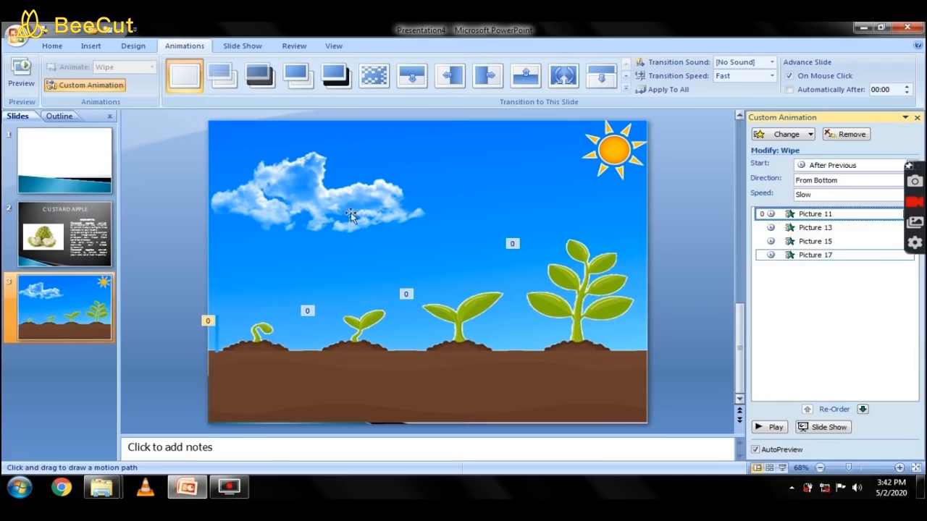
# Apply a transition that reveals the slide from top to bottom to the Custard Apple slide.
pyautogui.click(110, 221)
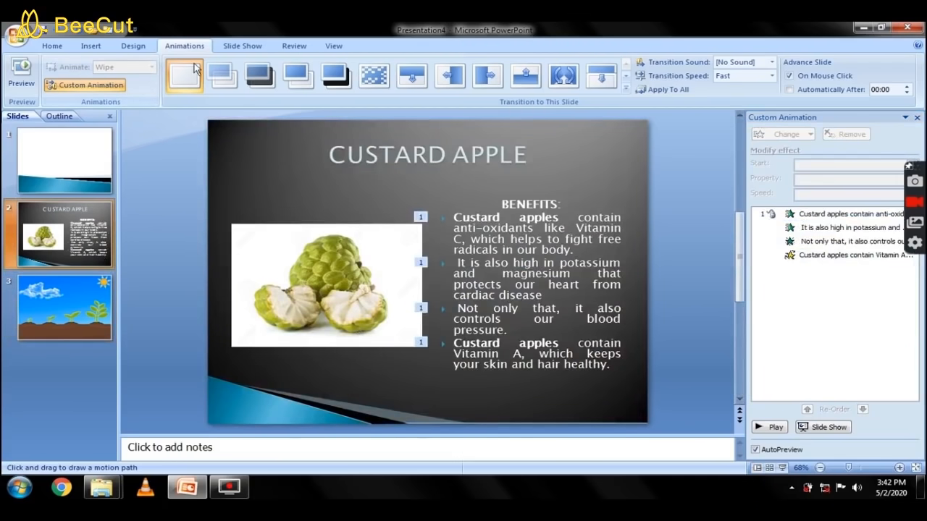
pyautogui.click(601, 77)
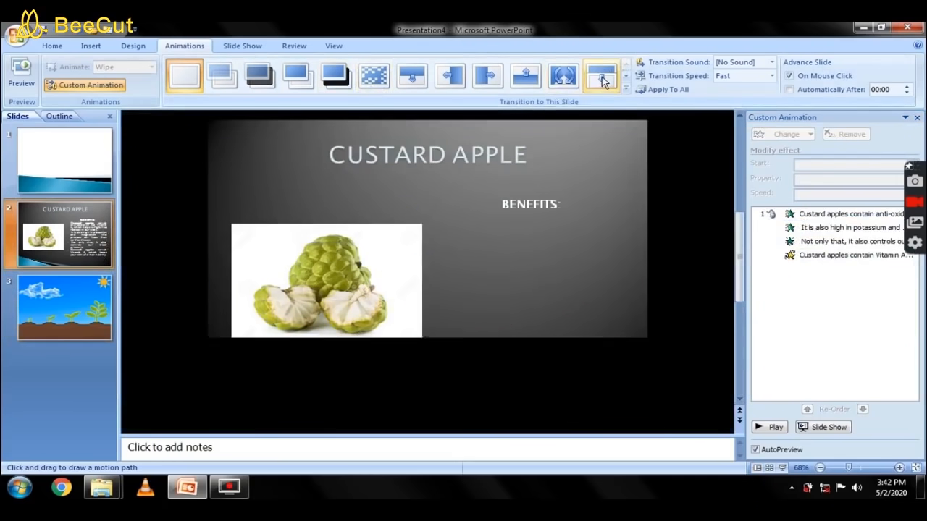
# Run the slide show to check the plant-growth animations on the third slide, and exit it at the end.
pyautogui.click(29, 302)
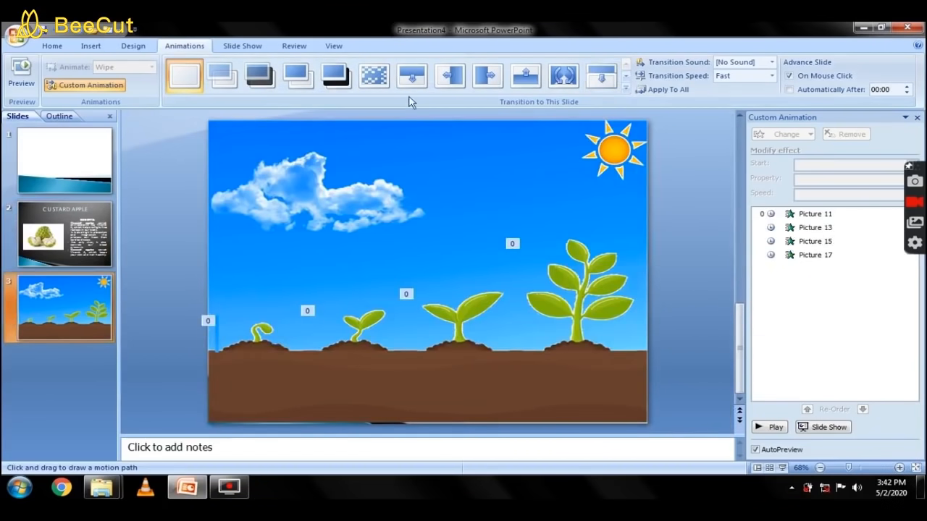
pyautogui.press('F5')
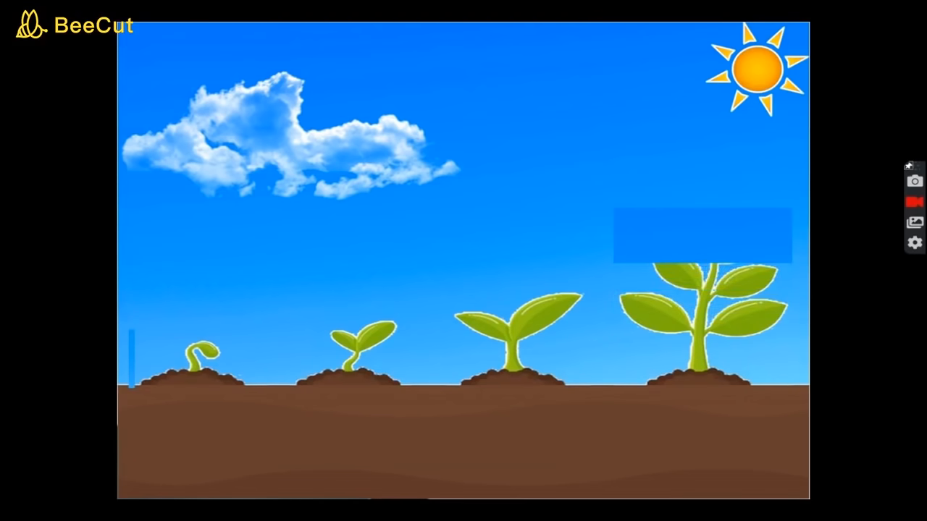
pyautogui.click(463, 260)
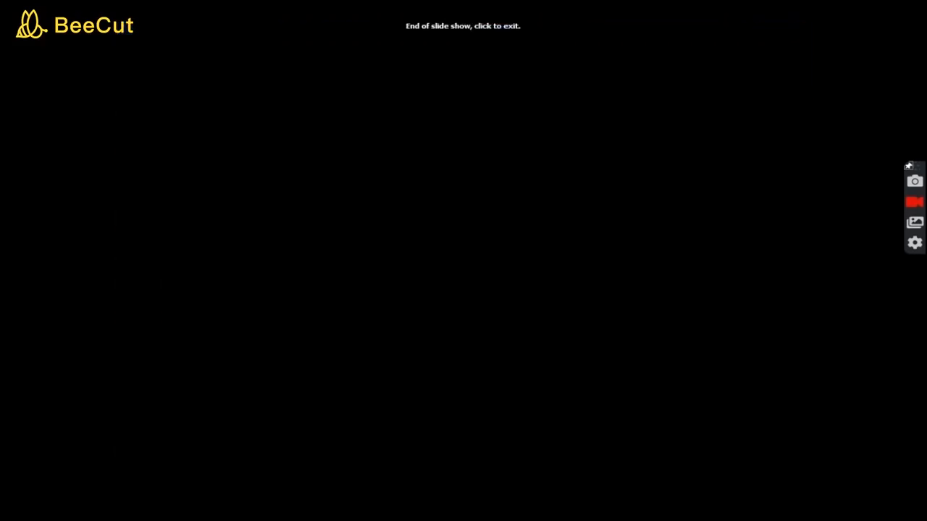
pyautogui.click(464, 260)
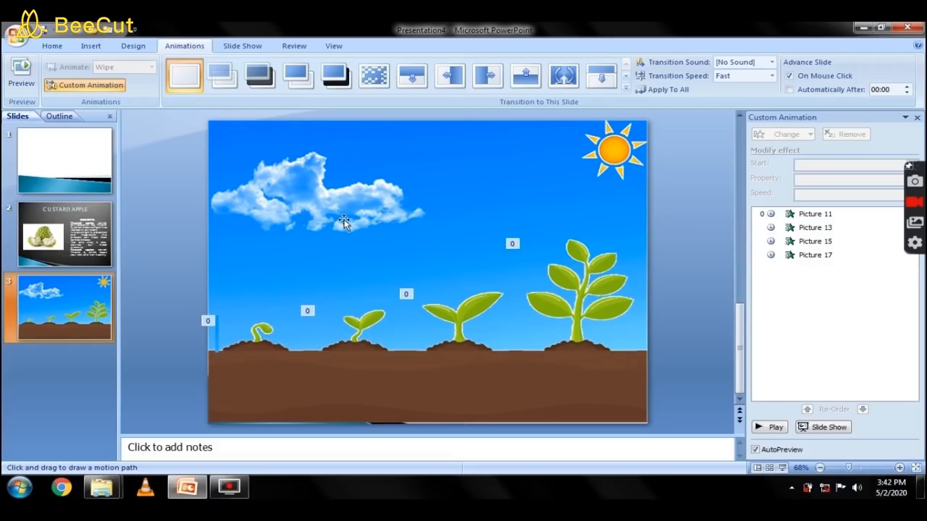
# Add a Spin emphasis effect to the sun picture on the third slide.
pyautogui.click(605, 162)
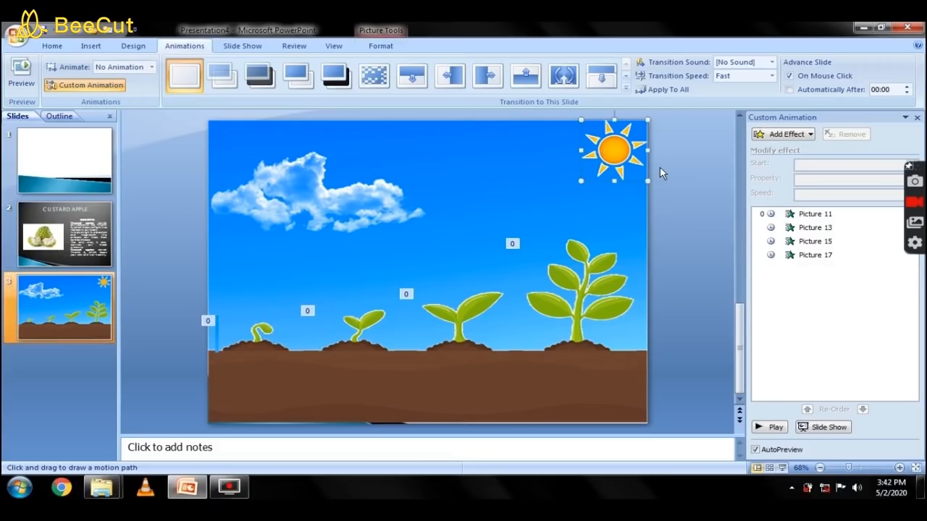
pyautogui.click(806, 136)
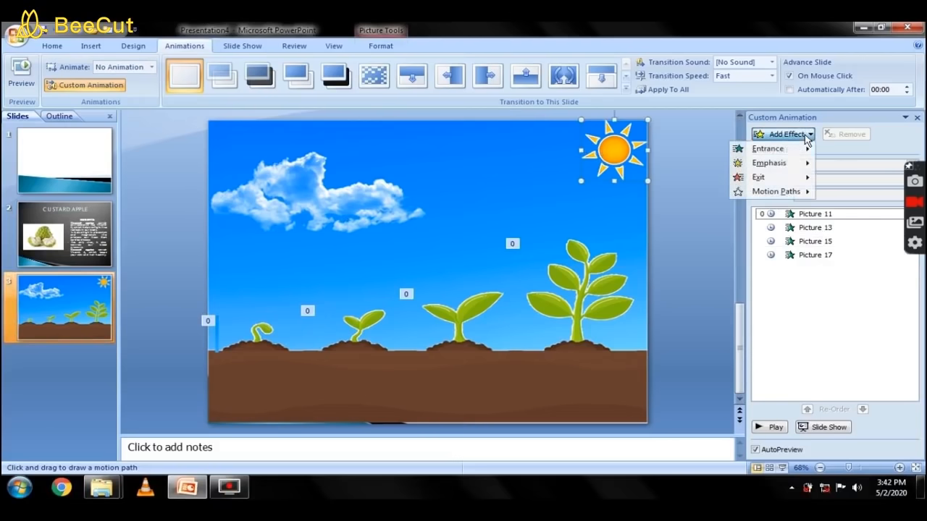
pyautogui.moveTo(772, 151)
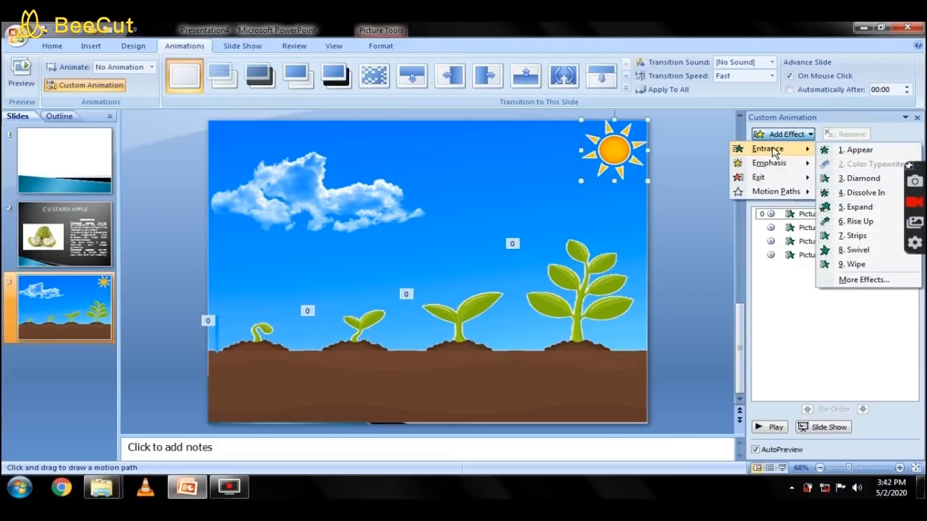
pyautogui.moveTo(796, 168)
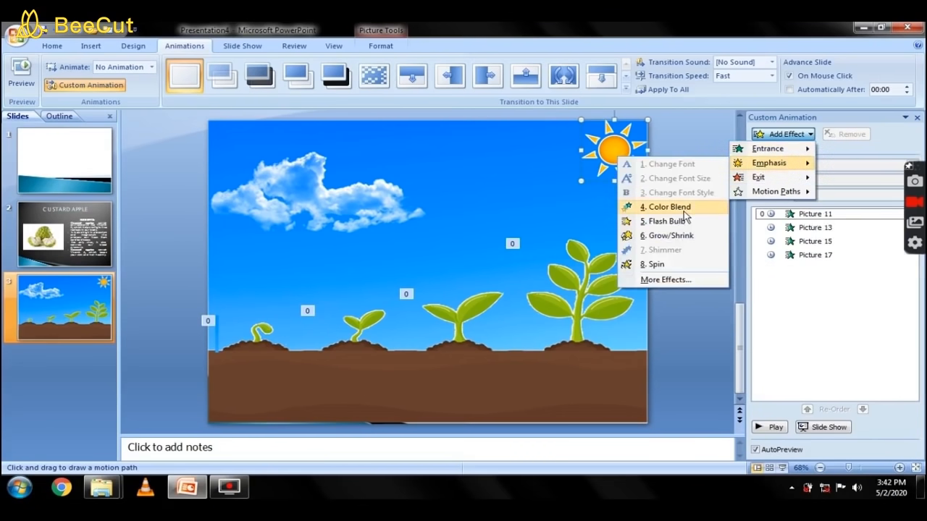
pyautogui.click(668, 265)
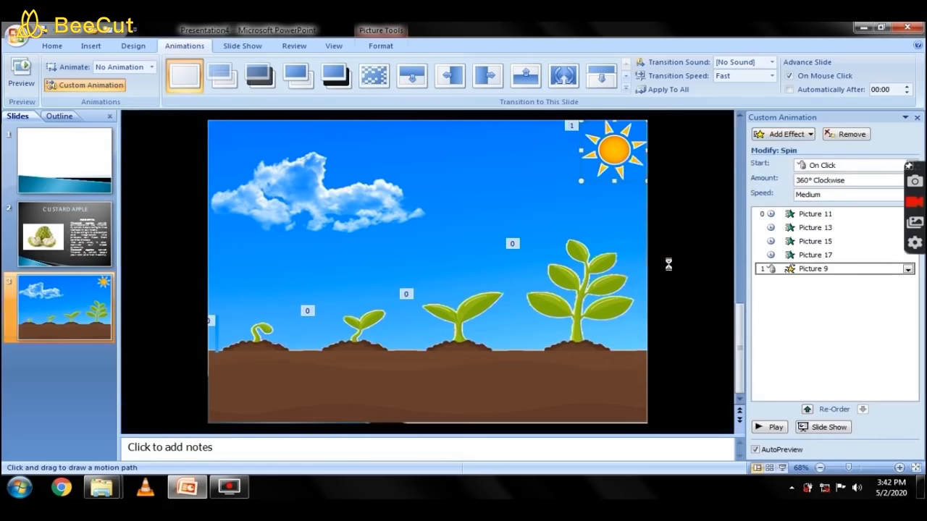
# Set the speed of the sun's Spin effect to Slow.
pyautogui.click(843, 195)
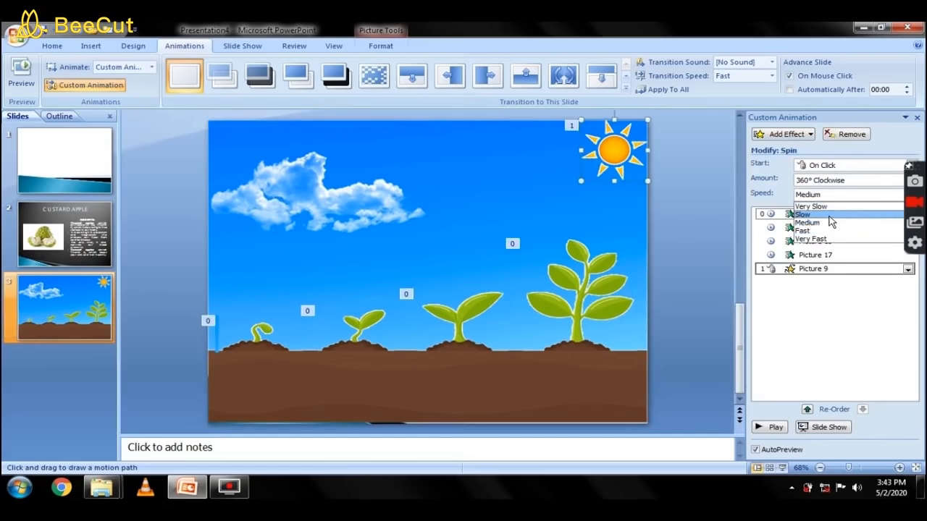
pyautogui.click(828, 216)
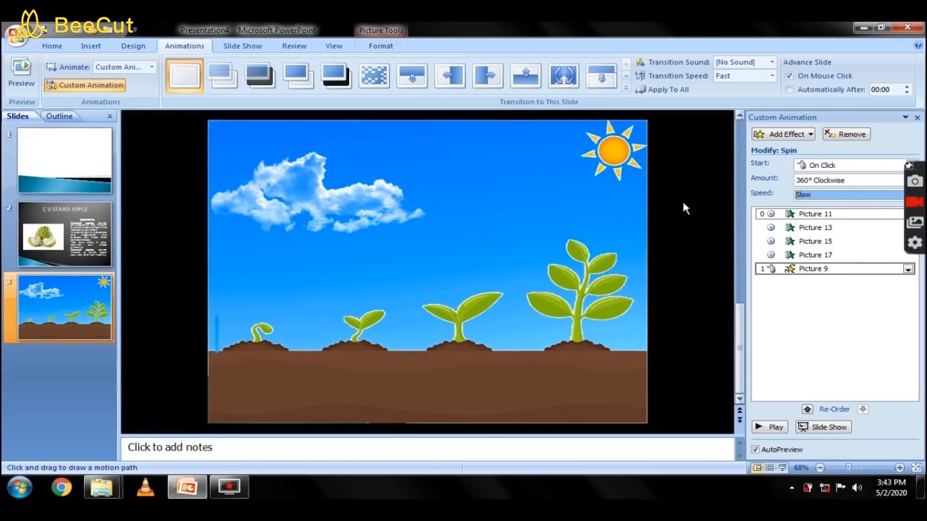
pyautogui.click(374, 187)
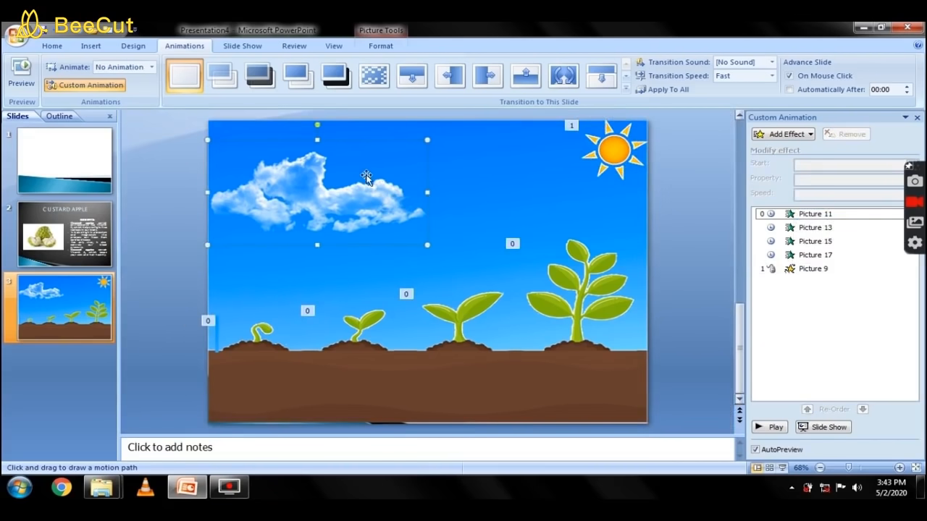
pyautogui.click(225, 49)
pyautogui.click(301, 49)
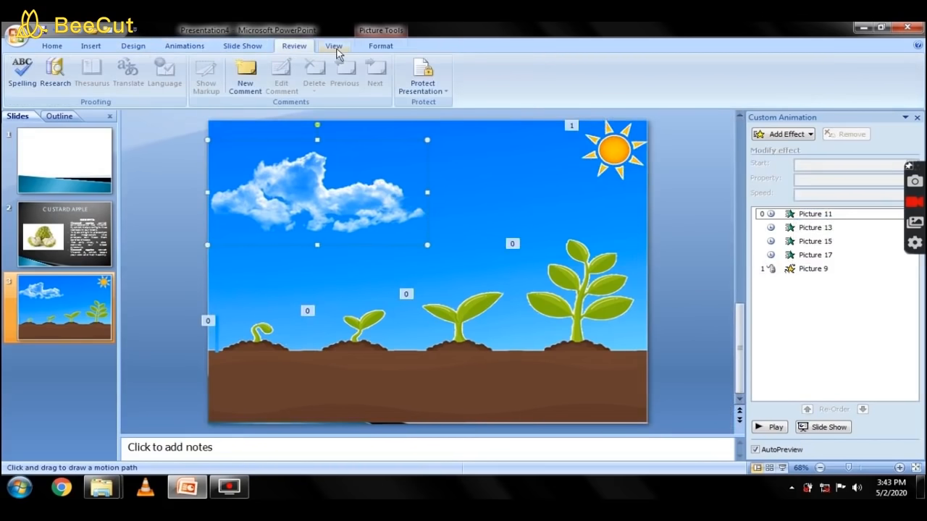
pyautogui.click(333, 47)
pyautogui.click(376, 46)
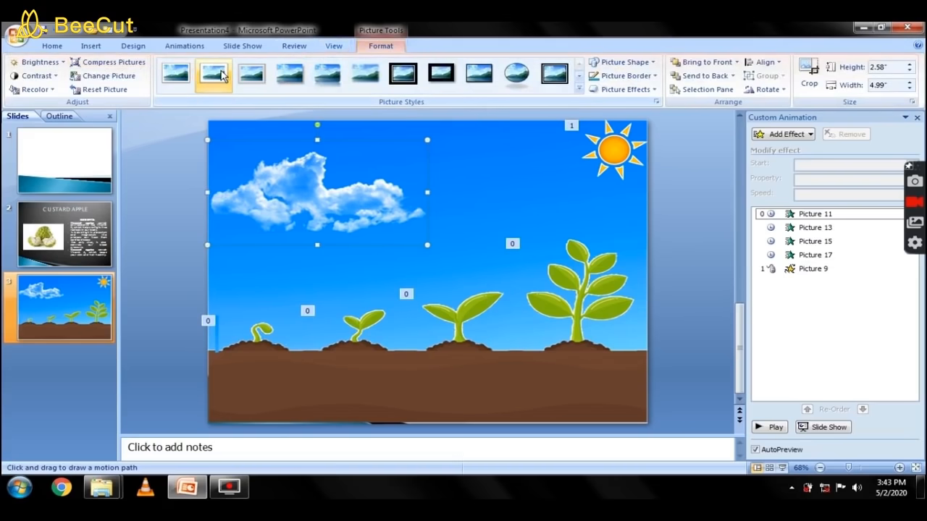
pyautogui.click(91, 46)
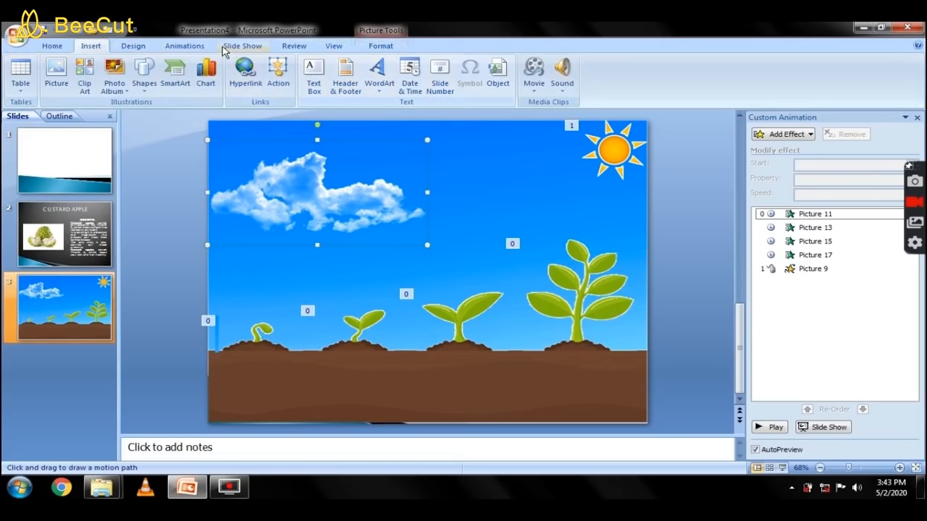
pyautogui.click(145, 75)
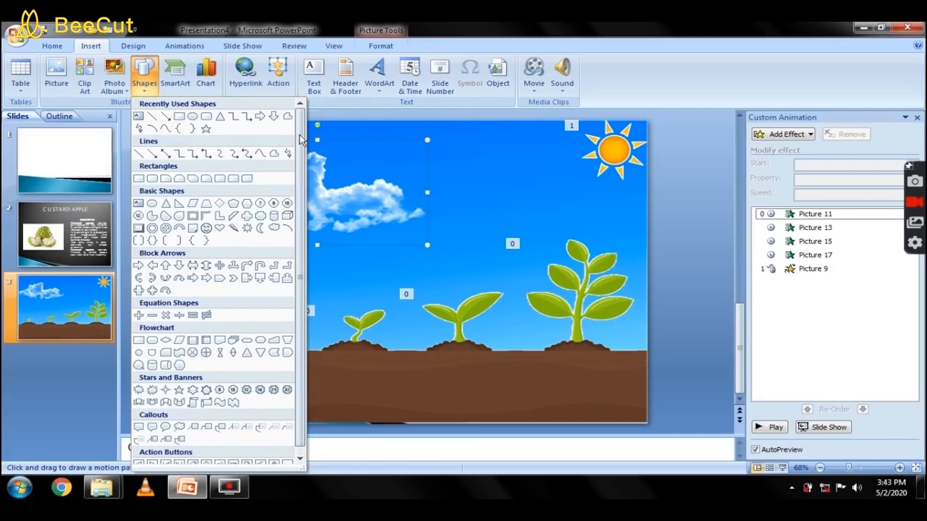
pyautogui.click(222, 154)
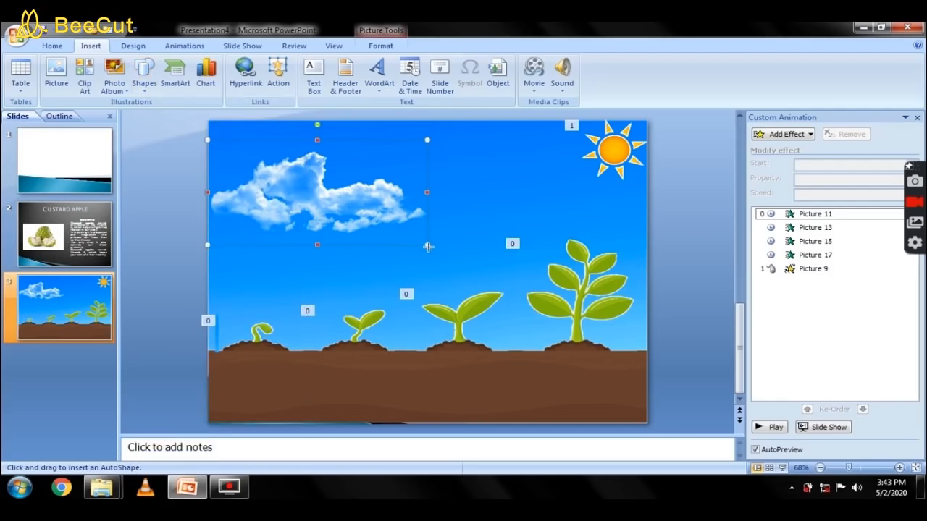
pyautogui.moveTo(312, 184); pyautogui.dragTo(427, 249)
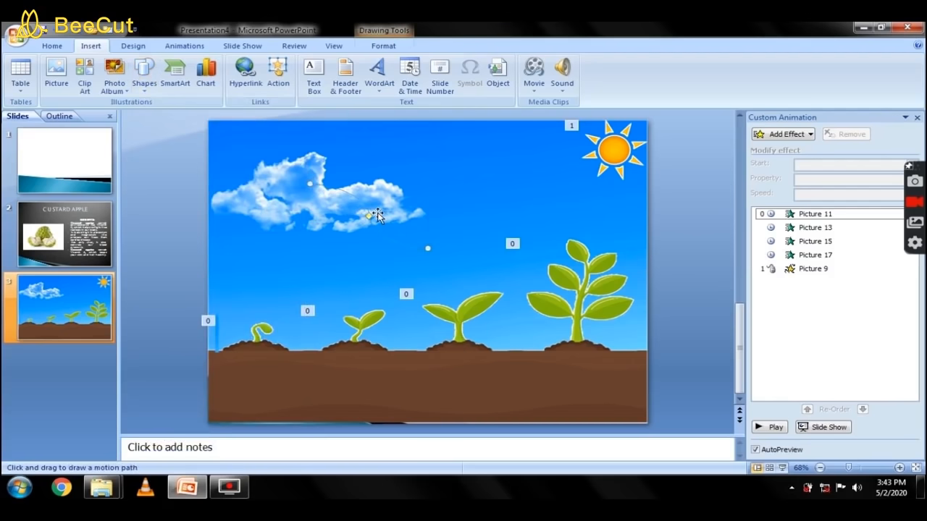
pyautogui.hotkey('ctrl', 'z')
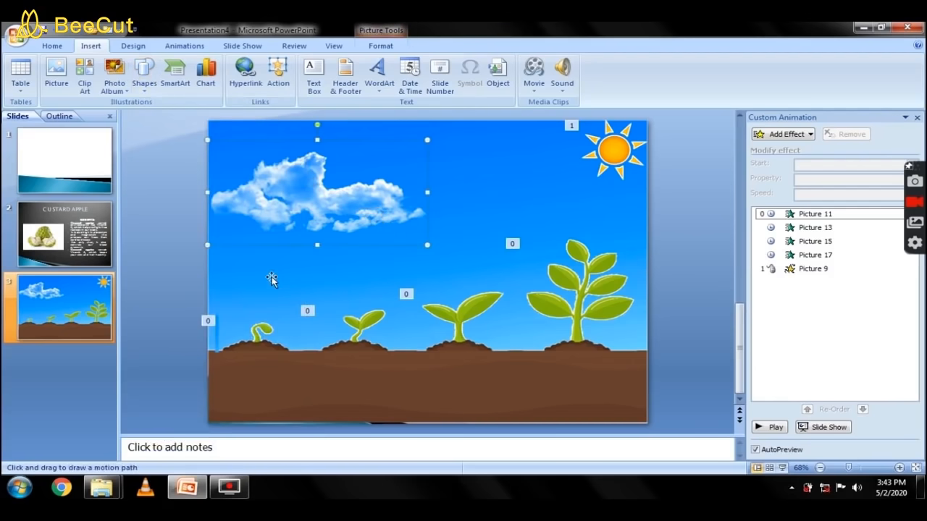
pyautogui.moveTo(281, 254); pyautogui.dragTo(290, 261)
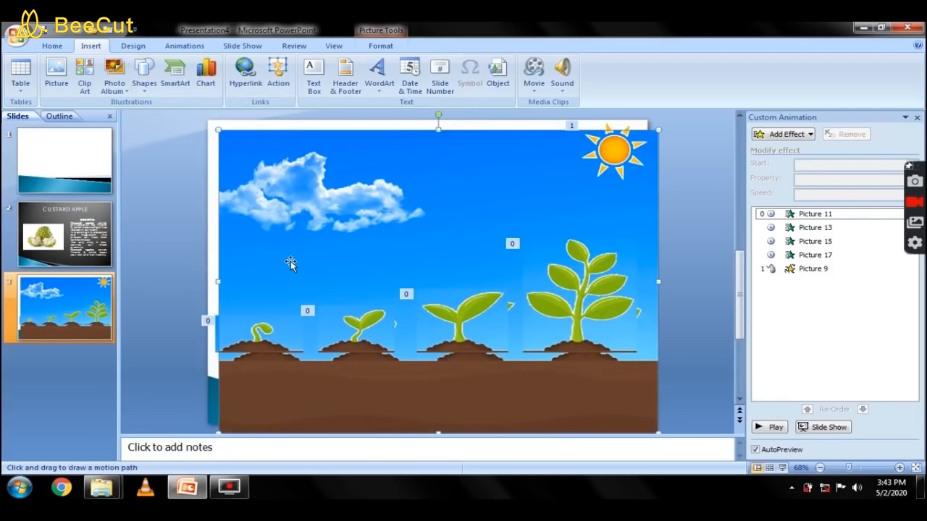
pyautogui.hotkey('ctrl', 'z')
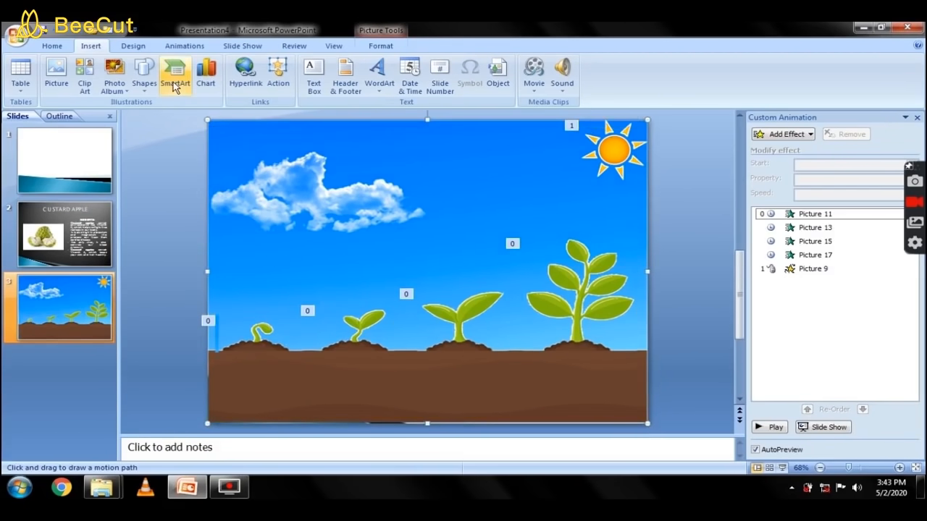
# Draw a short curved connector over the lower part of the cloud picture.
pyautogui.click(147, 72)
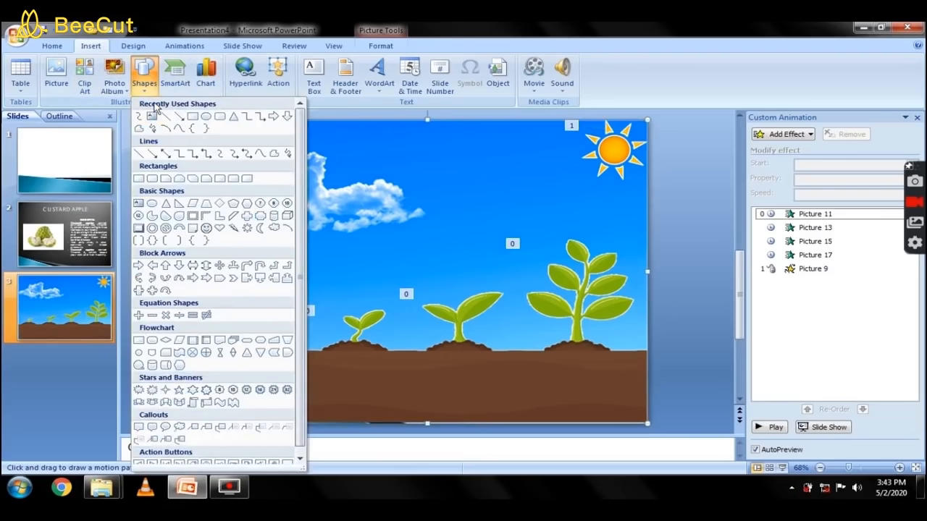
pyautogui.click(221, 155)
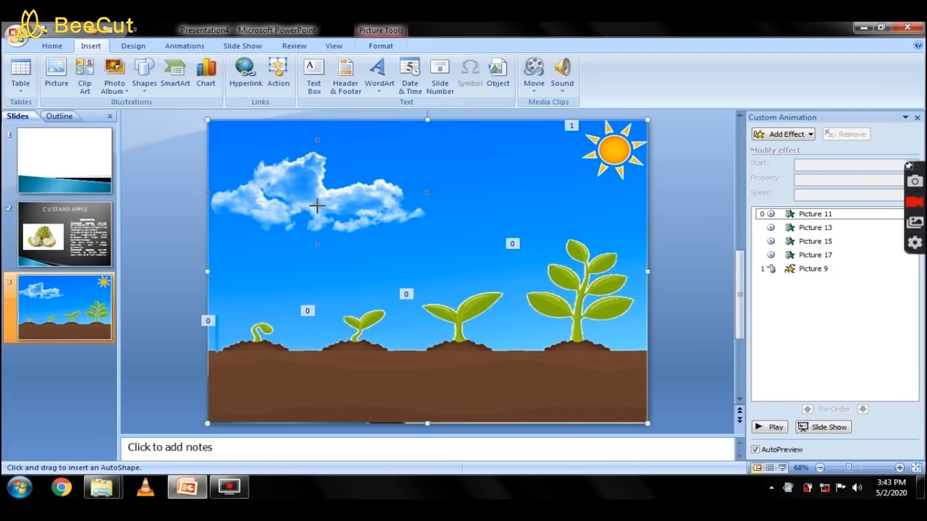
pyautogui.moveTo(299, 190); pyautogui.dragTo(317, 203)
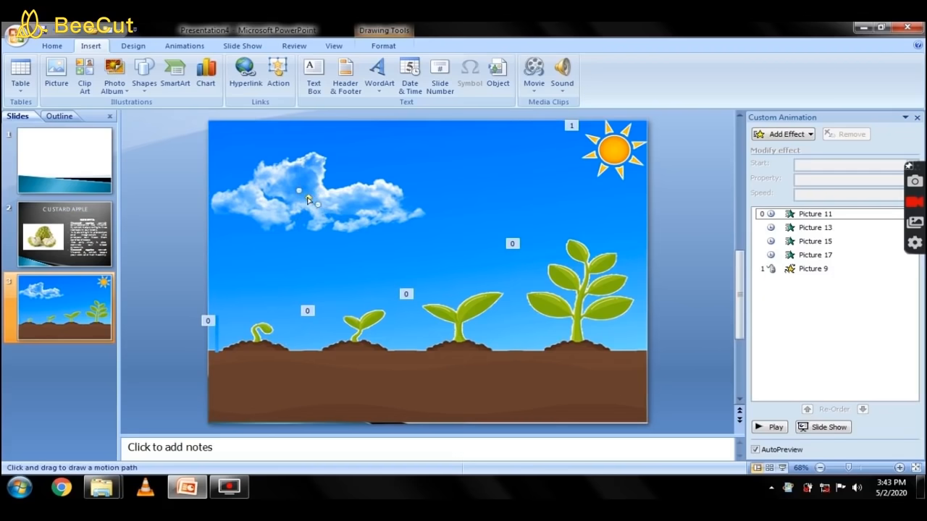
pyautogui.rightClick(310, 200)
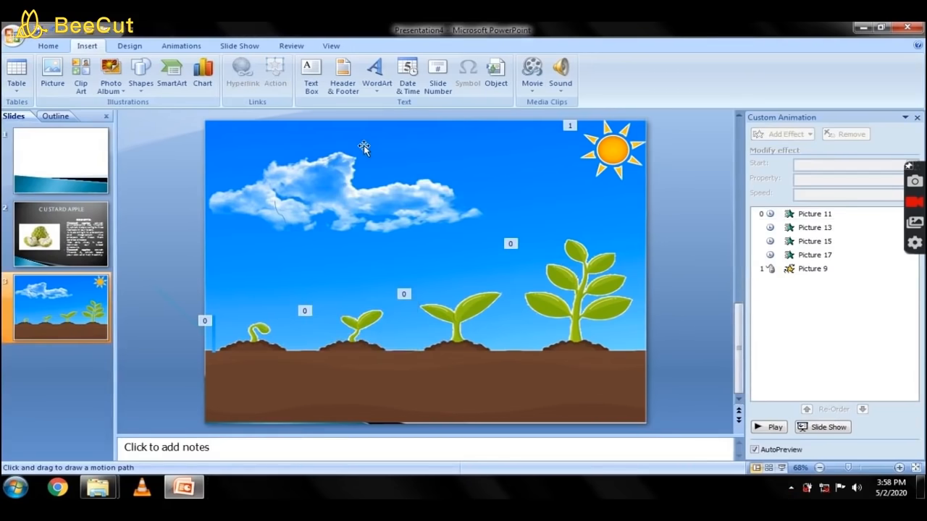
# Widen the cloud picture slightly towards the sun.
pyautogui.click(313, 195)
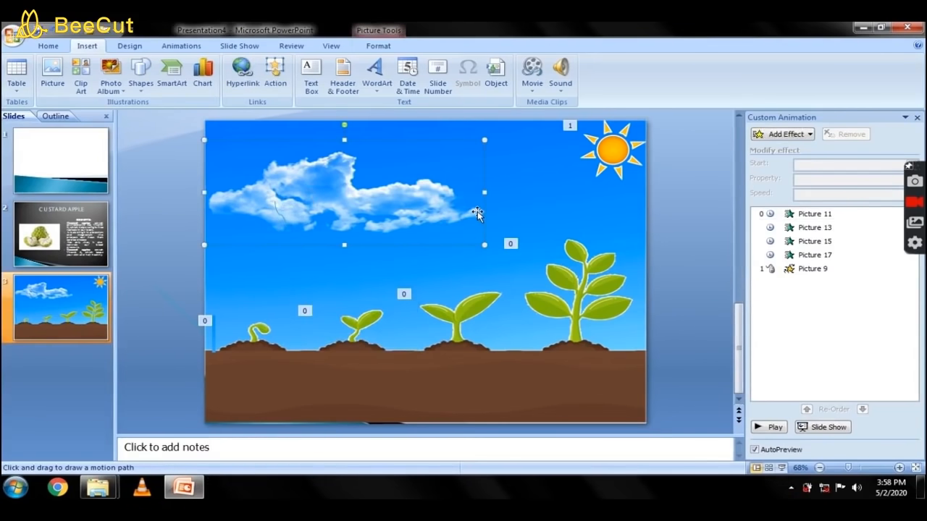
pyautogui.moveTo(484, 194); pyautogui.dragTo(490, 189)
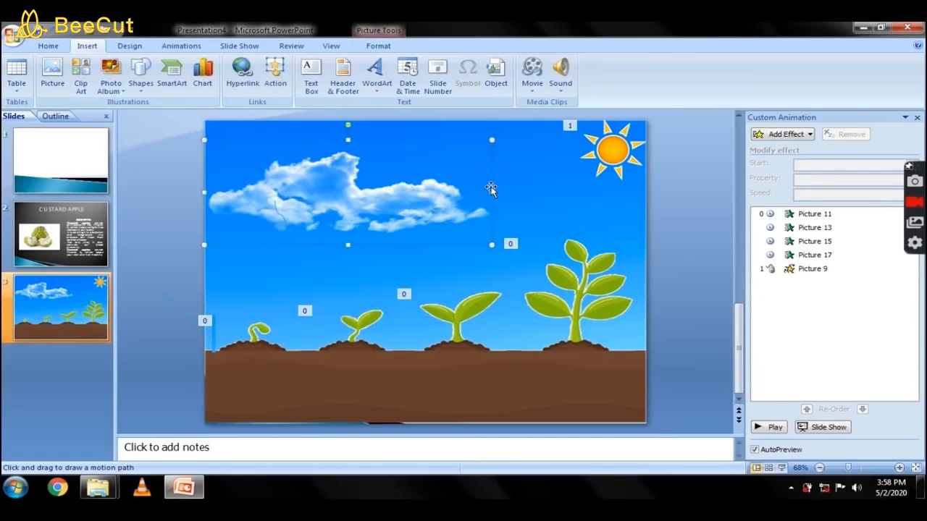
# Give the short curved connector on the cloud a dashed outline.
pyautogui.click(280, 216)
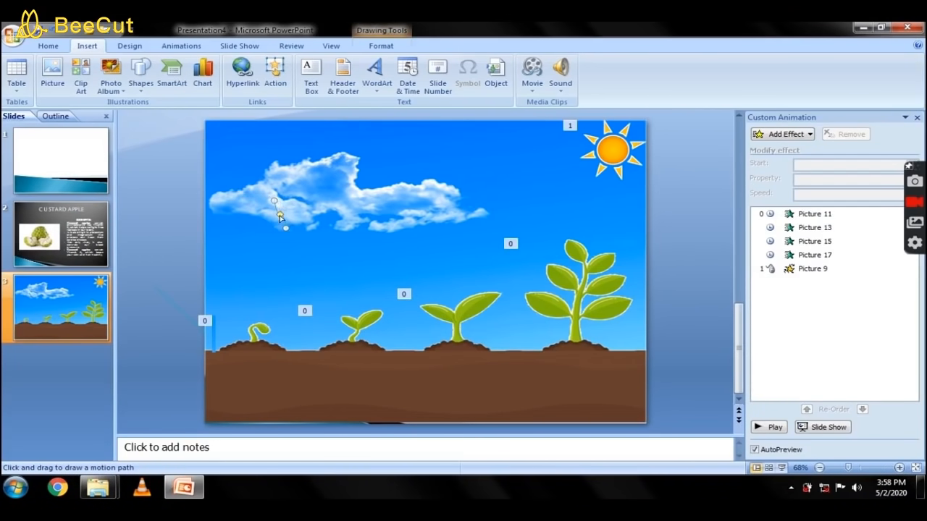
pyautogui.click(380, 47)
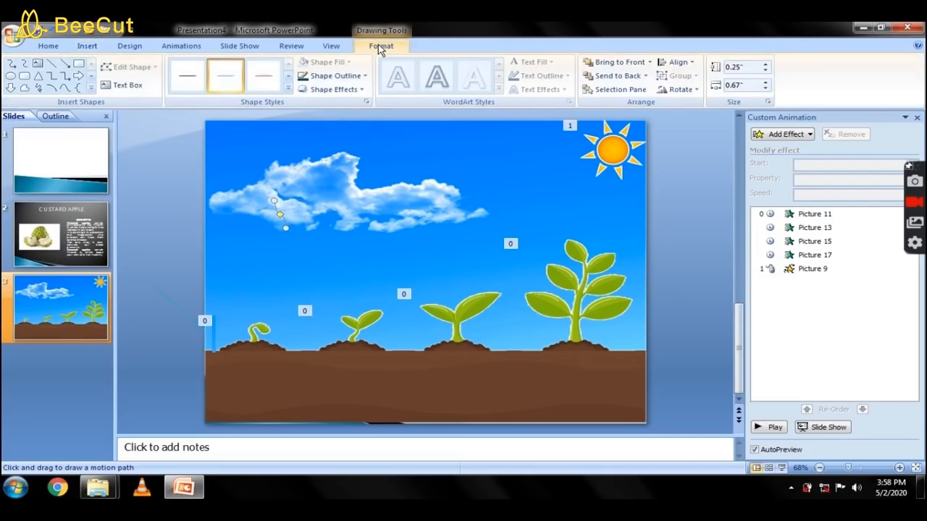
pyautogui.click(345, 76)
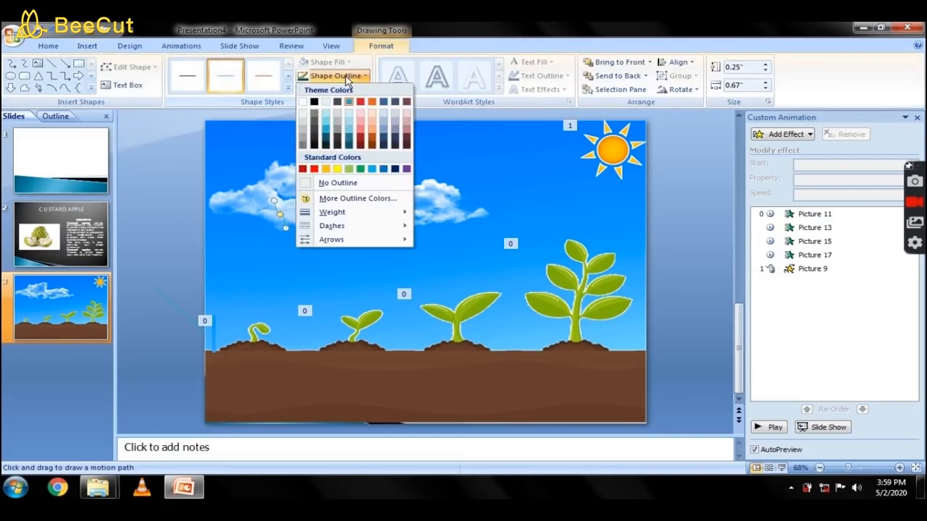
pyautogui.moveTo(351, 231)
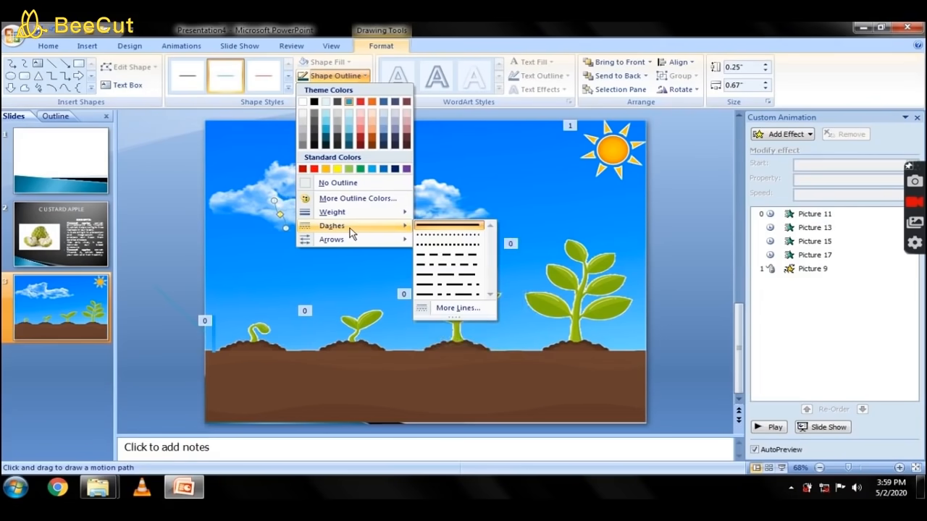
pyautogui.click(456, 255)
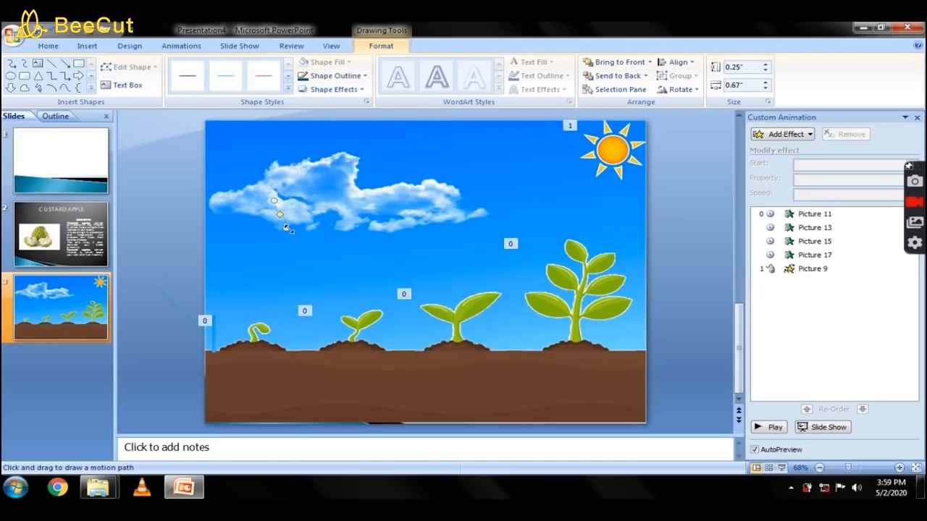
# Duplicate the dashed connector as a longer 1.17" by 2.42" curve from the cloud to the second seedling, and set its line weight to 6 pt.
pyautogui.moveTo(330, 313); pyautogui.dragTo(327, 298)
pyautogui.hotkey('ctrl', 'd')
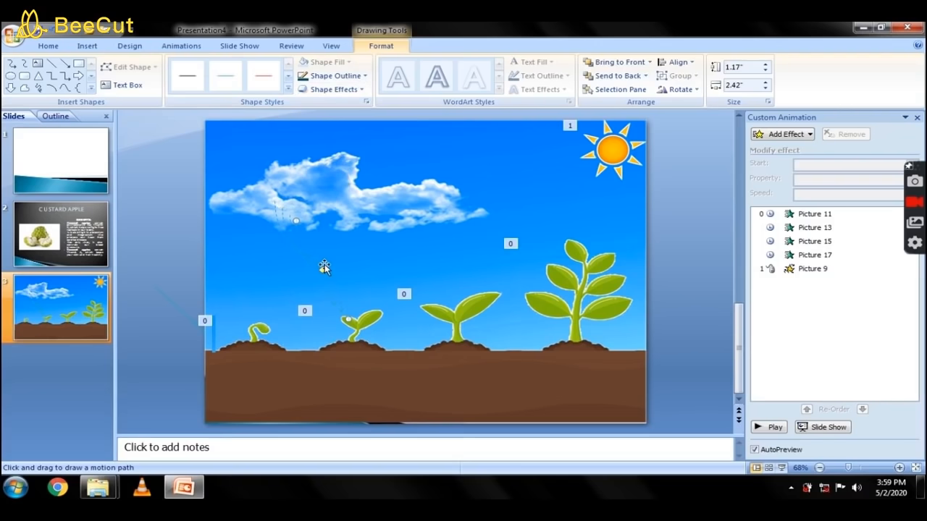
pyautogui.click(362, 78)
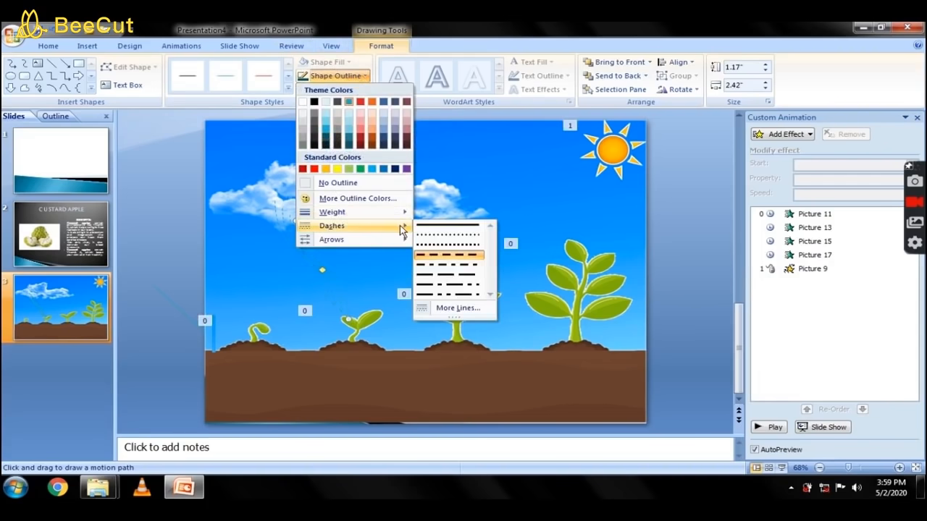
pyautogui.moveTo(406, 220)
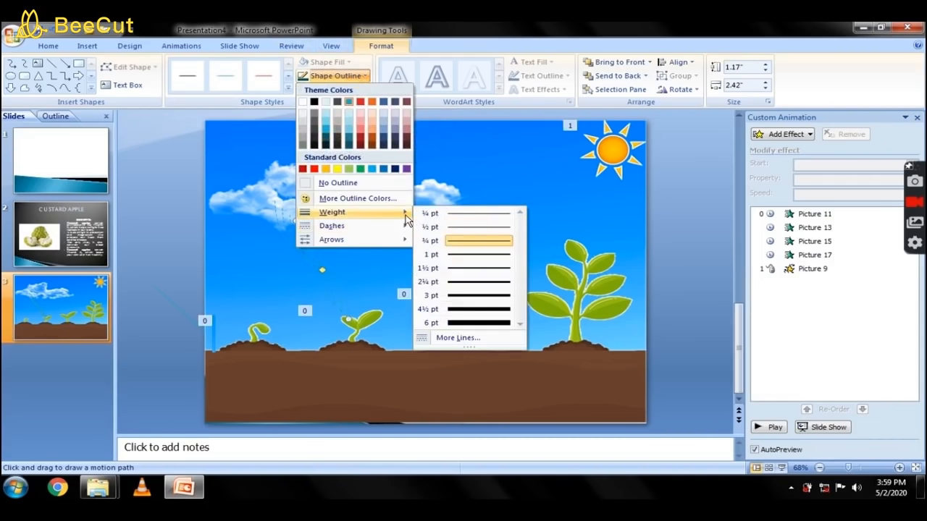
pyautogui.click(471, 324)
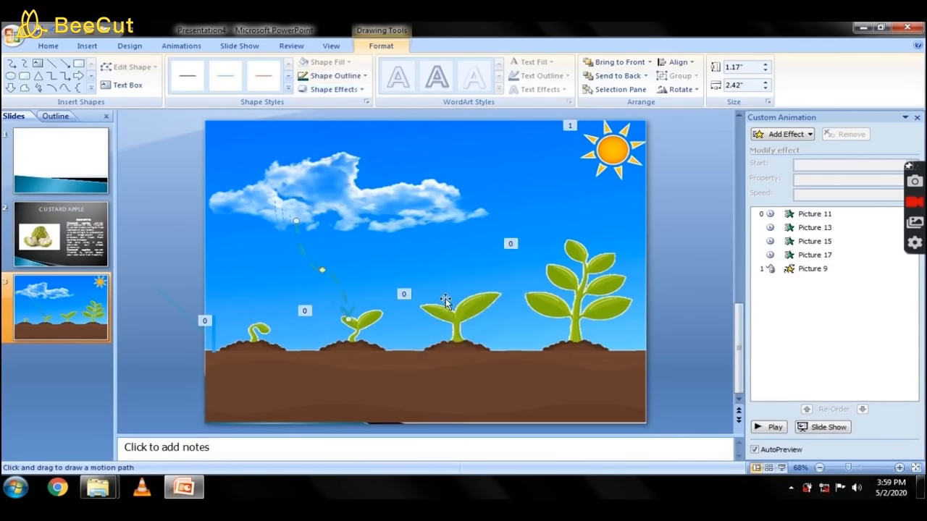
# Apply the dashed line style to the long curved connector and recolor its outline dark teal from the theme colors.
pyautogui.click(357, 77)
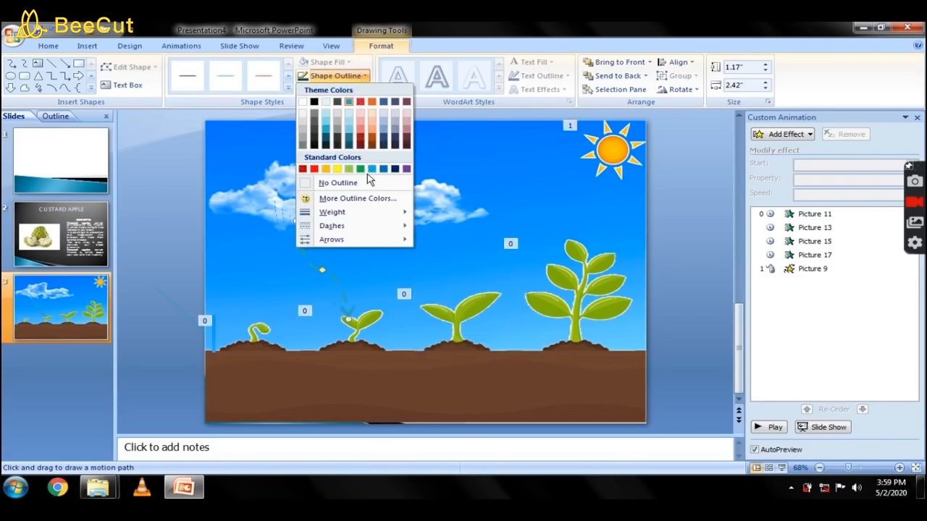
pyautogui.moveTo(382, 228)
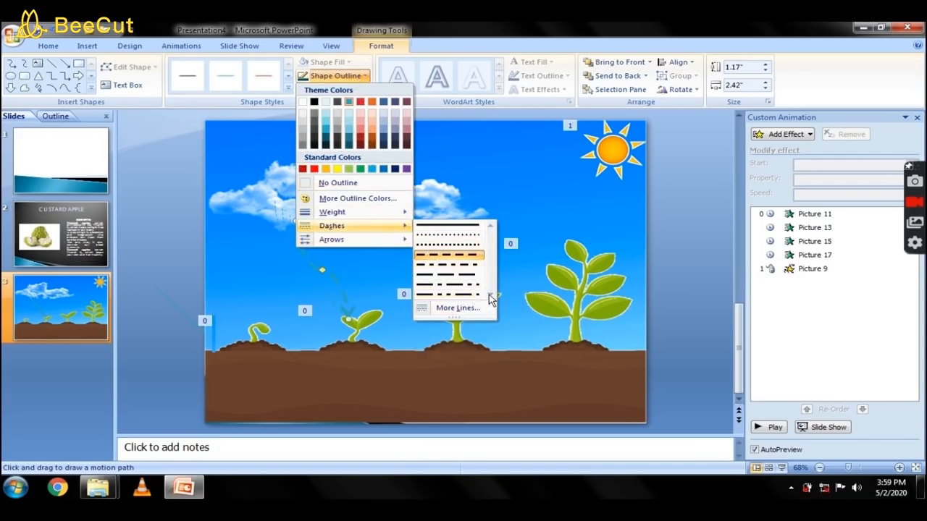
pyautogui.click(461, 261)
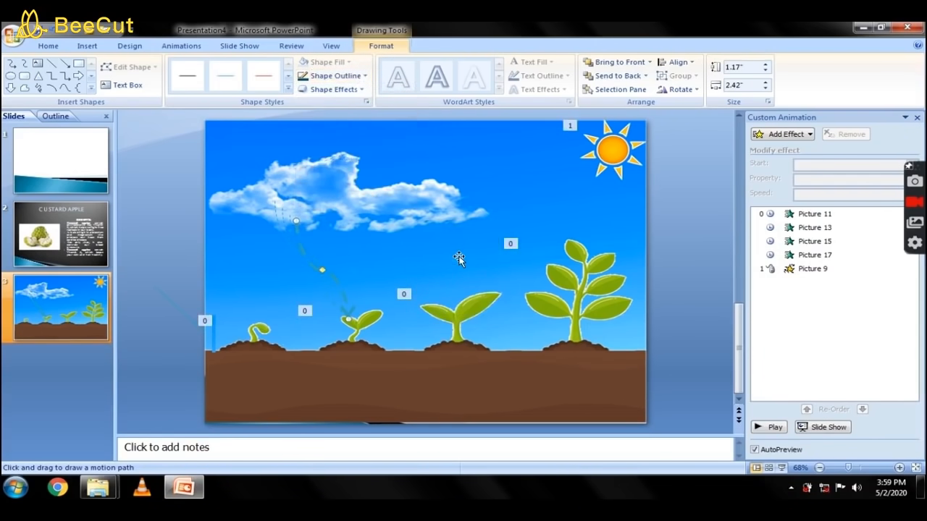
pyautogui.click(365, 76)
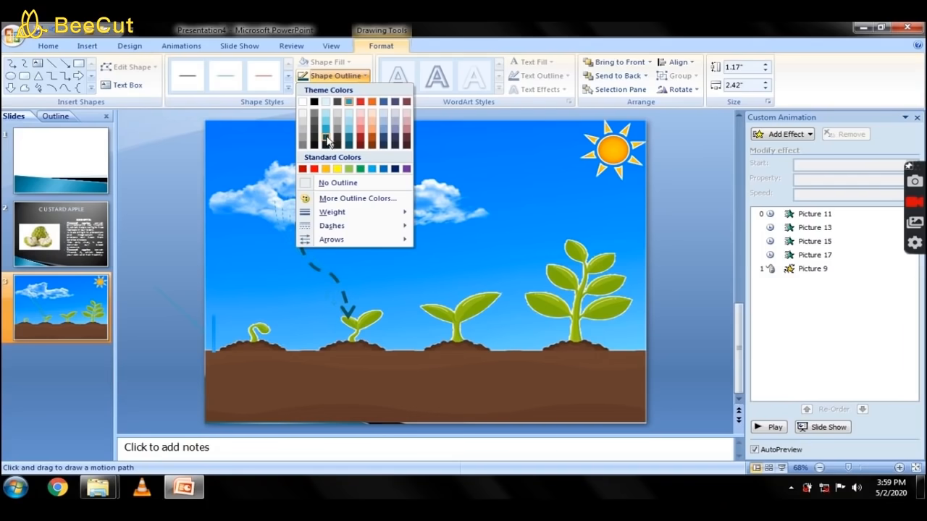
pyautogui.click(327, 140)
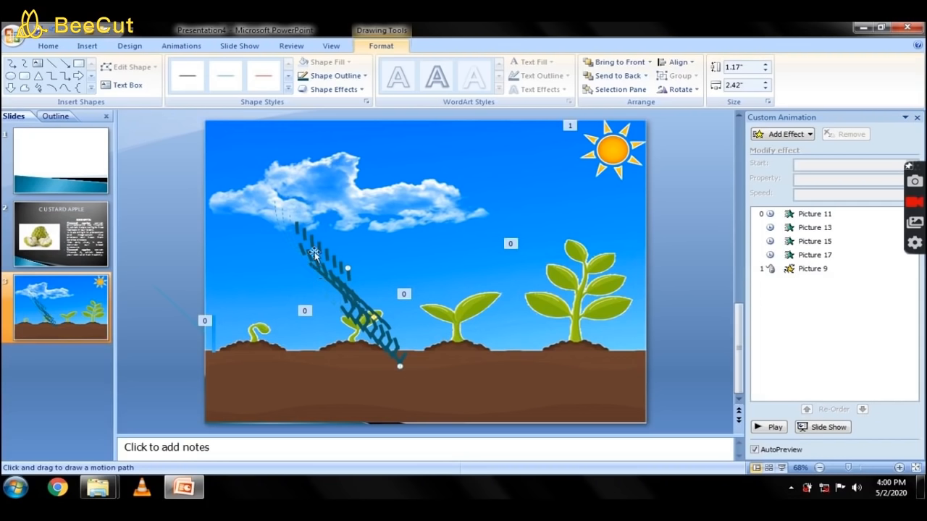
# Move two of the stacked dashed rain lines under the cloud's left end and two more under its right end.
pyautogui.click(297, 231)
pyautogui.moveTo(296, 224); pyautogui.dragTo(241, 219)
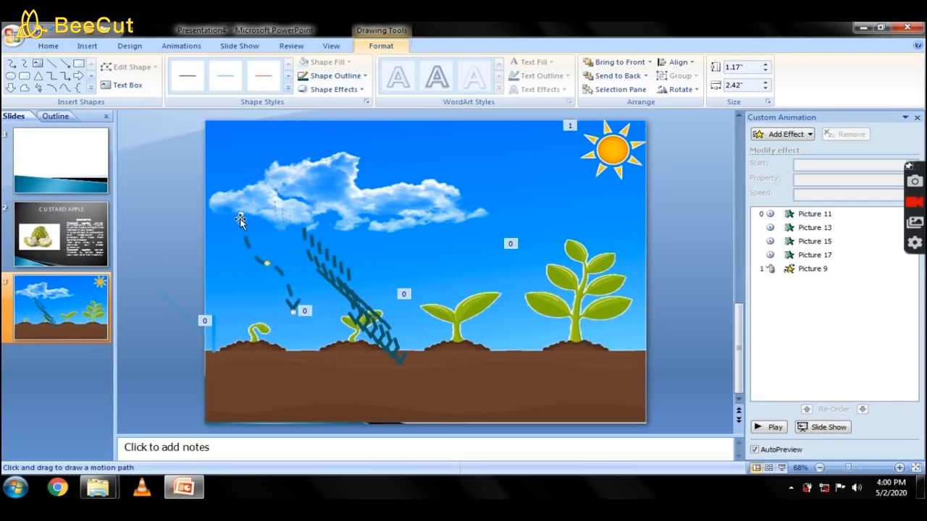
pyautogui.hotkey('ctrl', 'v')
pyautogui.moveTo(303, 236); pyautogui.dragTo(257, 221)
pyautogui.moveTo(349, 276); pyautogui.dragTo(448, 215)
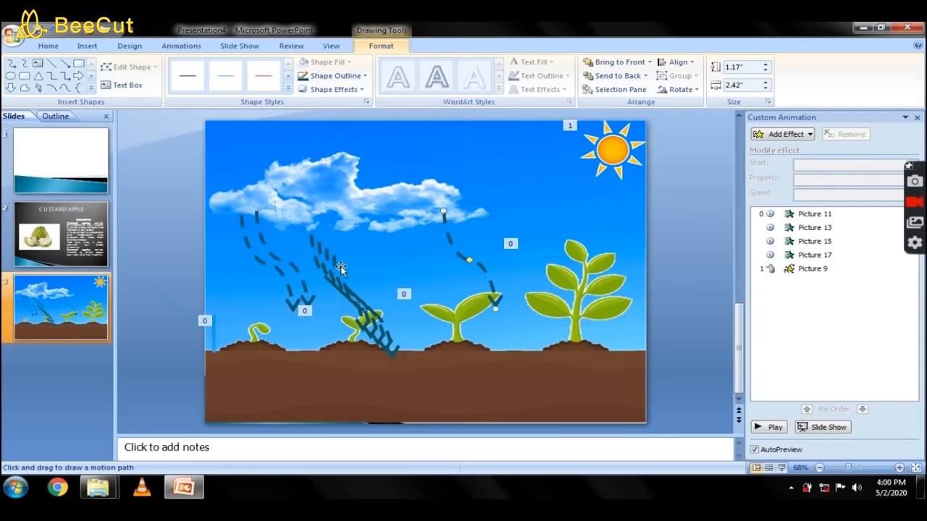
pyautogui.moveTo(340, 269); pyautogui.dragTo(435, 219)
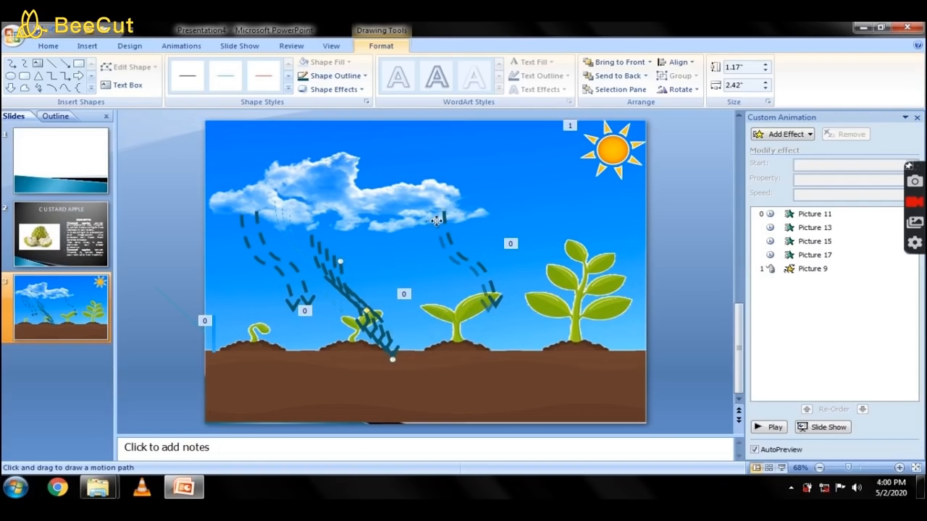
# Stretch one stacked rain line to 1" by 2.67", and move it and another line under the cloud's middle, between the second and third seedlings.
pyautogui.click(339, 283)
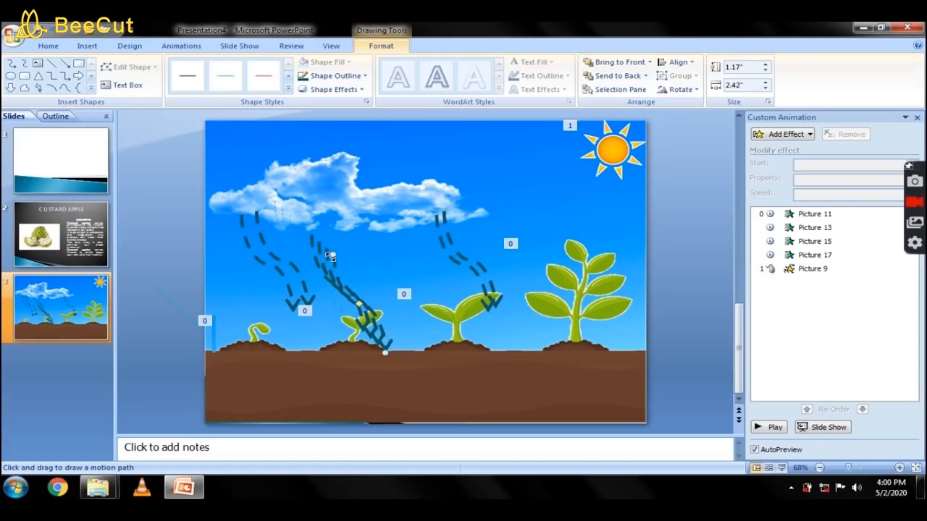
pyautogui.moveTo(331, 255)
pyautogui.mouseDown()
pyautogui.moveTo(386, 223)
pyautogui.moveTo(340, 244)
pyautogui.mouseUp()
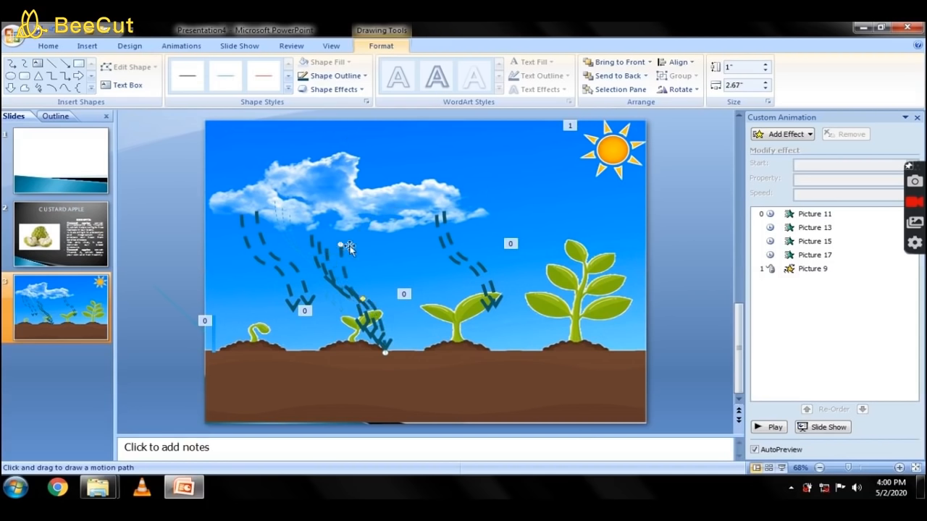
pyautogui.moveTo(359, 296); pyautogui.dragTo(398, 268)
pyautogui.click(356, 301)
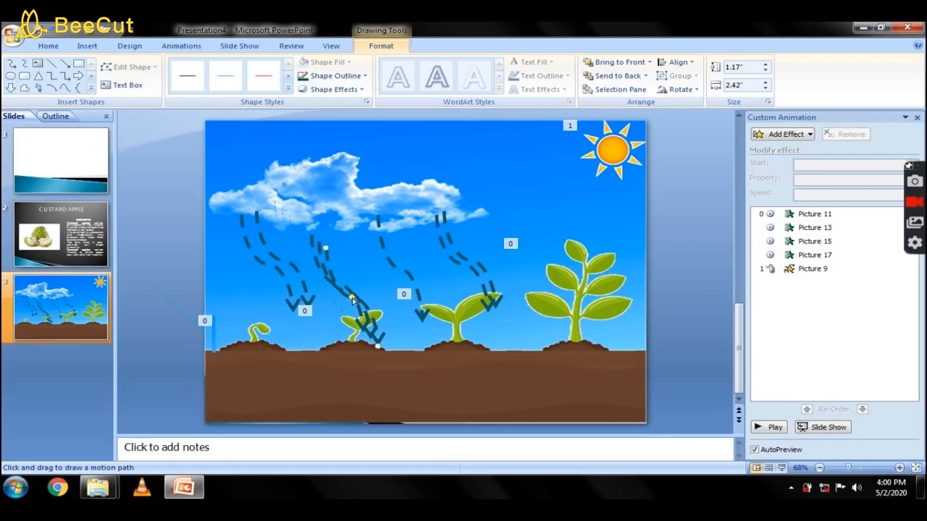
pyautogui.moveTo(353, 299); pyautogui.dragTo(392, 276)
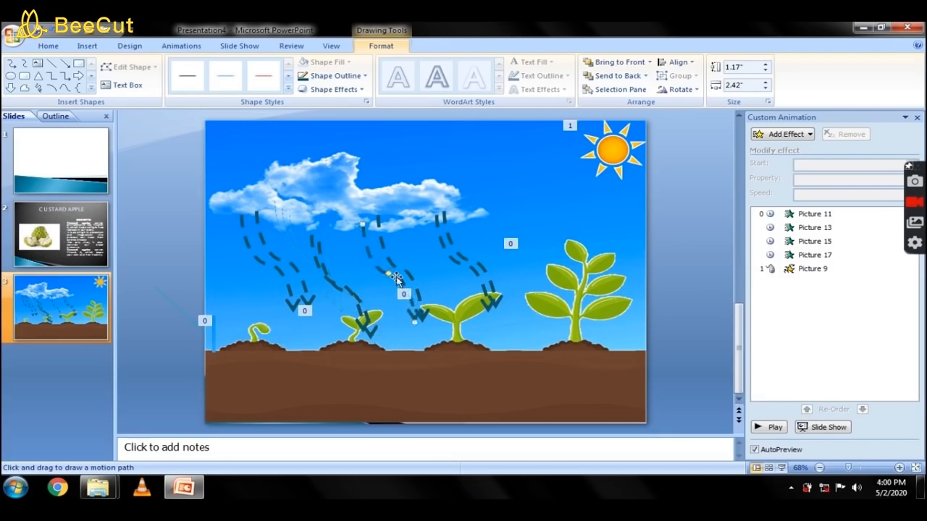
pyautogui.hotkey('ctrl', 'z')
pyautogui.moveTo(344, 296); pyautogui.dragTo(346, 289)
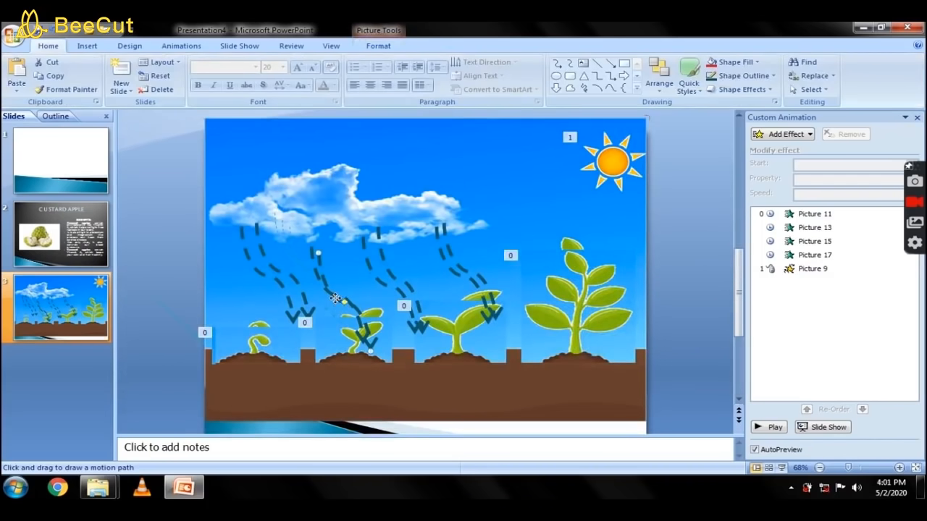
pyautogui.click(336, 300)
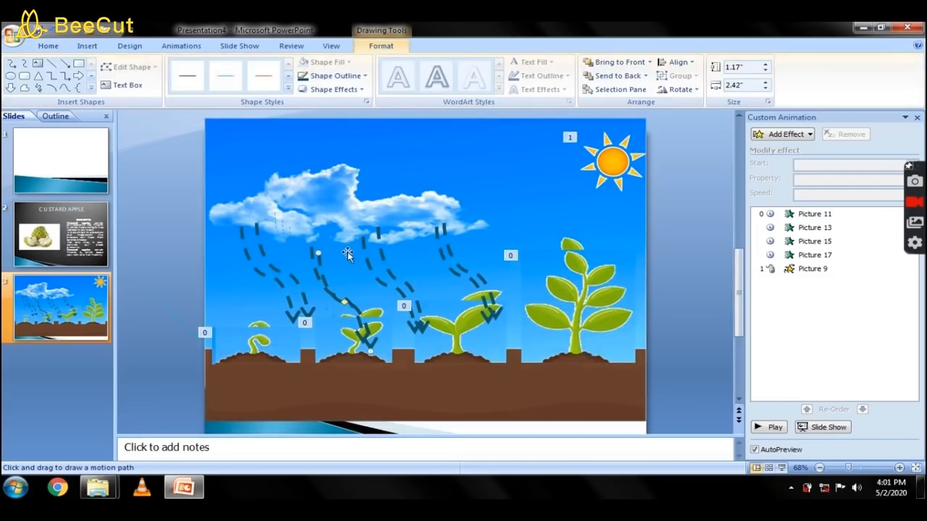
pyautogui.click(344, 281)
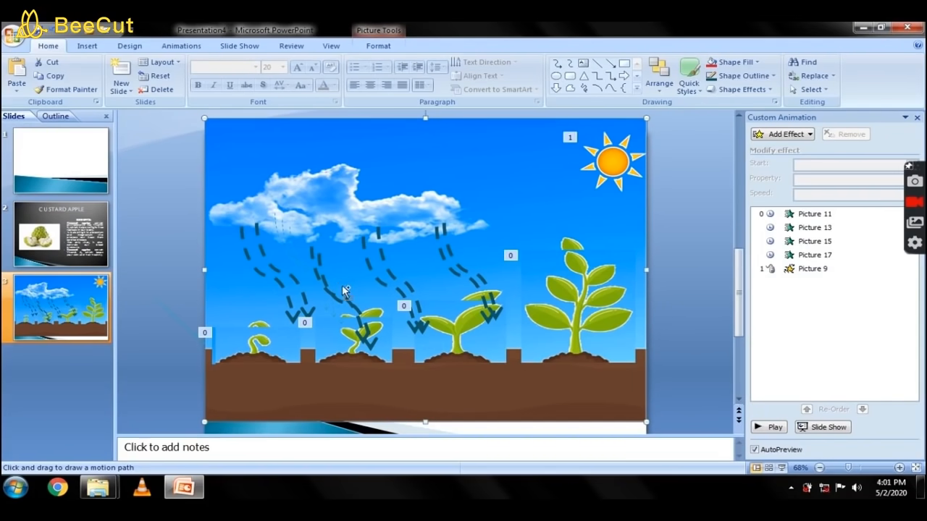
pyautogui.hotkey('ctrl', 'z')
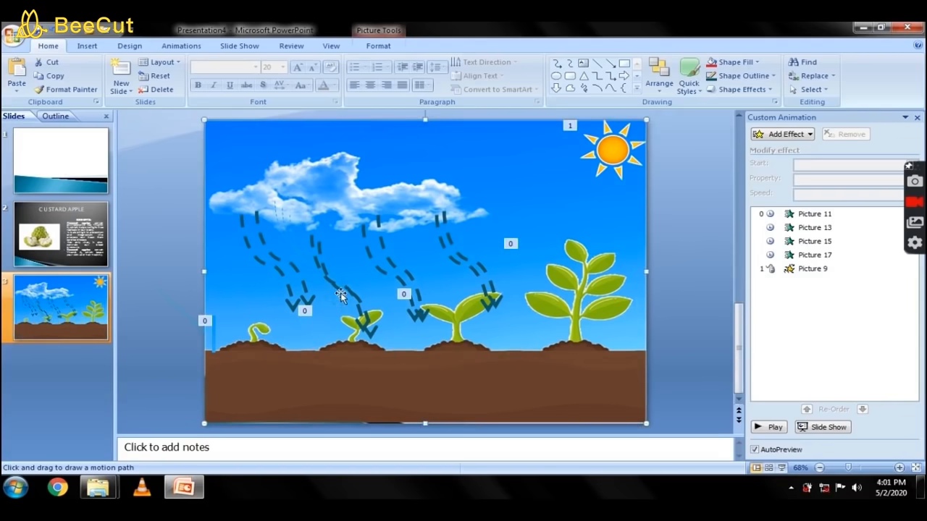
# Move the two remaining dashed rain lines up to the cloud's underside, above the second seedling.
pyautogui.click(336, 286)
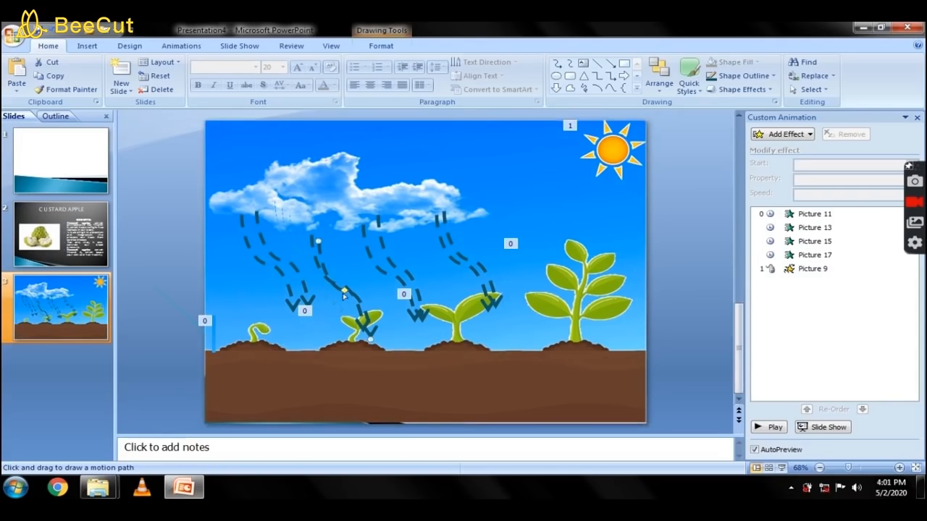
pyautogui.moveTo(342, 286); pyautogui.dragTo(356, 264)
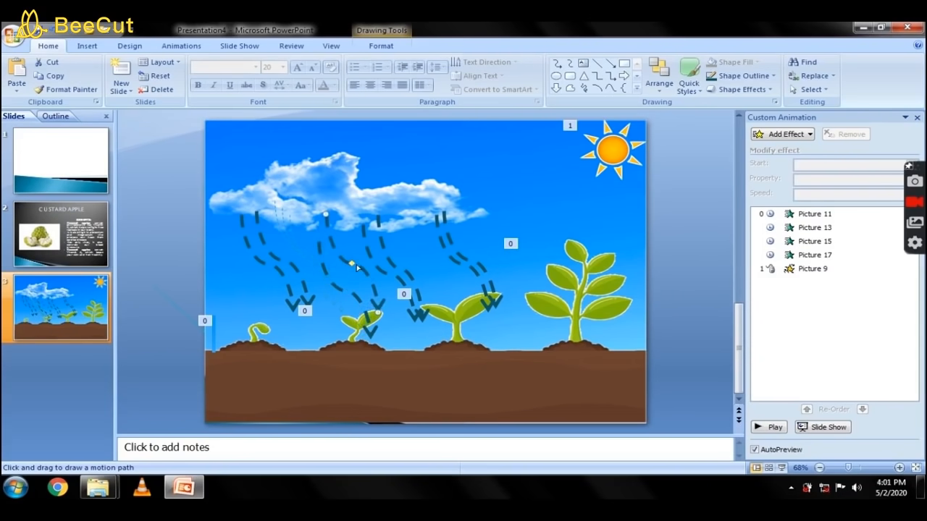
pyautogui.click(335, 287)
pyautogui.doubleClick(344, 292)
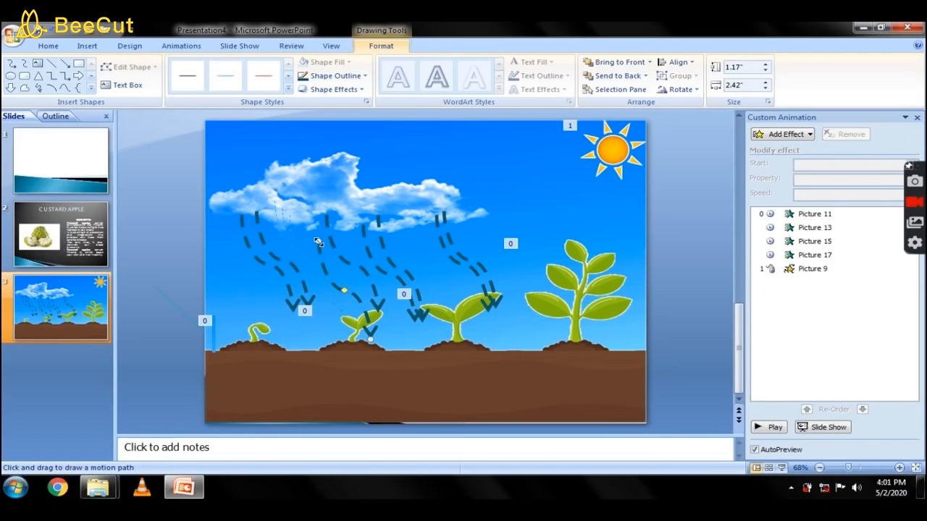
pyautogui.moveTo(320, 249); pyautogui.dragTo(310, 221)
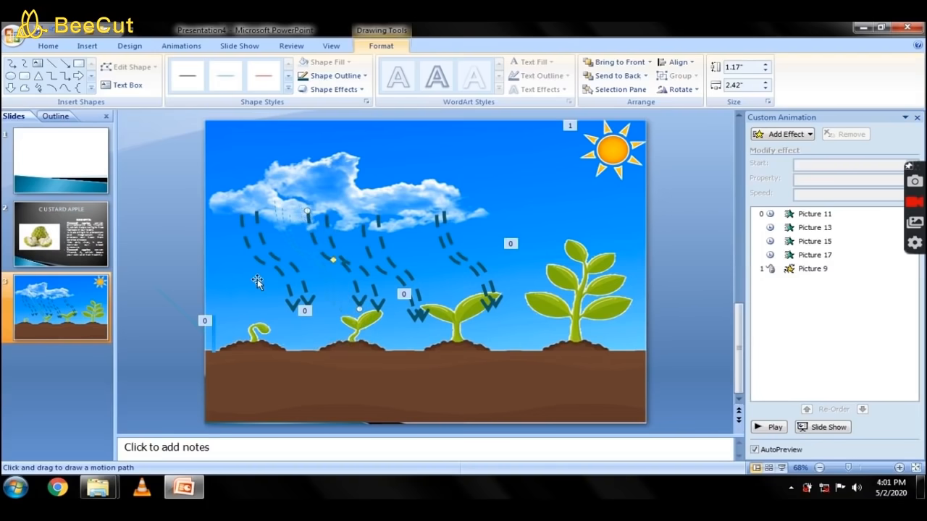
# Delete the leftover thin dotted connectors beneath the left part of the cloud.
pyautogui.click(282, 226)
pyautogui.press('Escape')
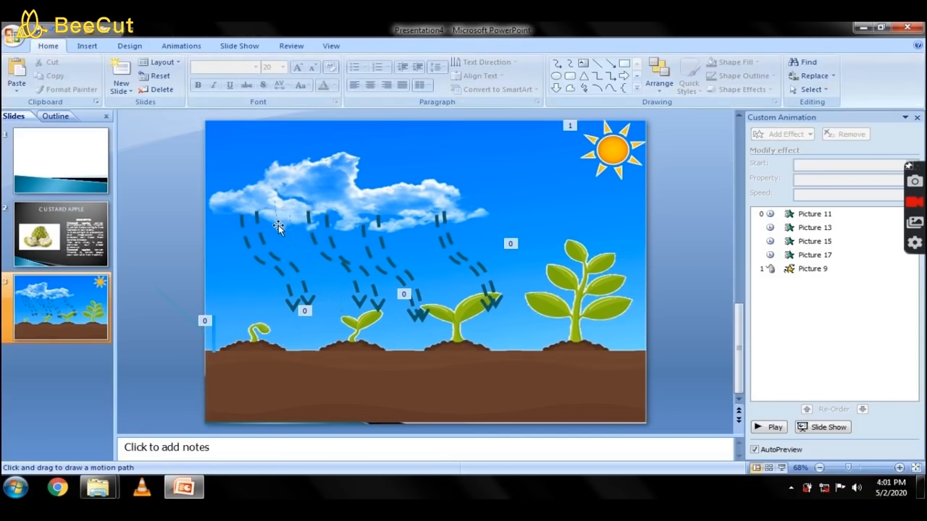
pyautogui.click(279, 227)
pyautogui.press('Escape')
pyautogui.click(290, 225)
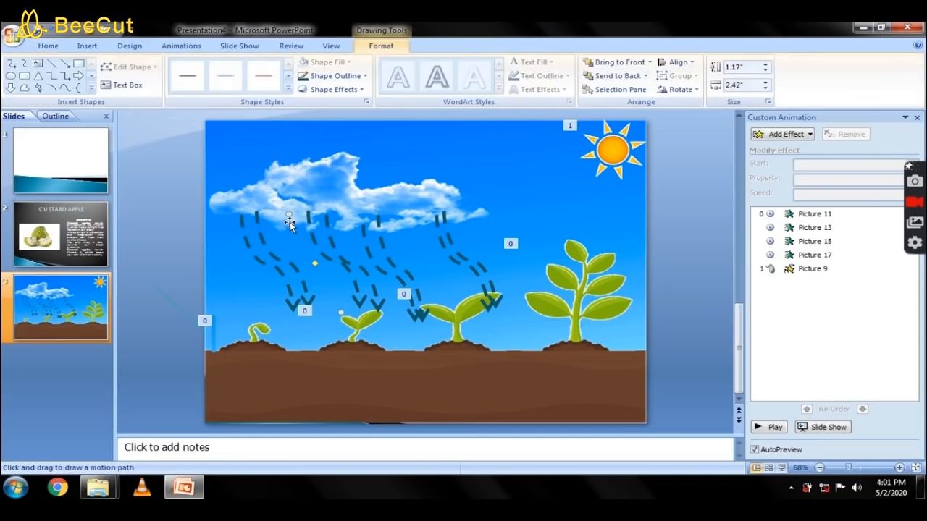
pyautogui.press('Escape')
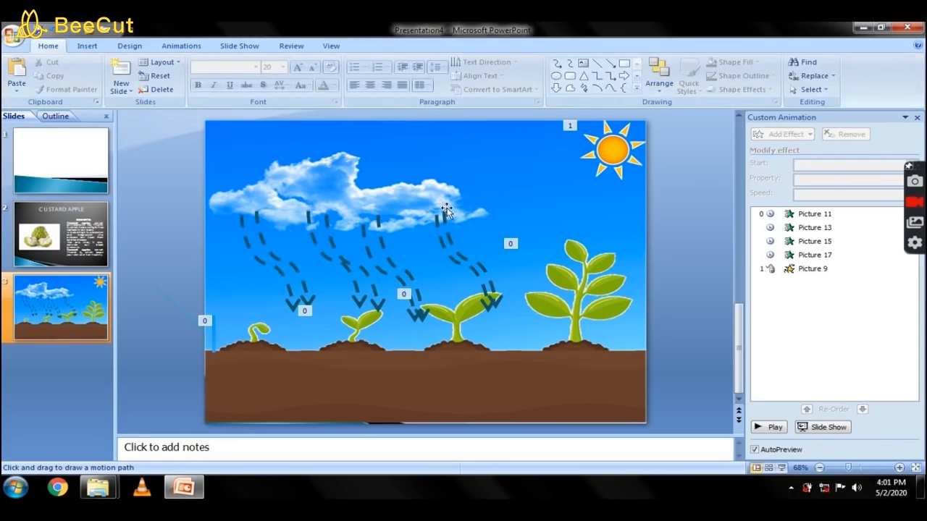
# Stretch one rain line at the cloud's right end to 1.67" by 2.08" and move its neighbour out to the cloud's right tip.
pyautogui.click(474, 270)
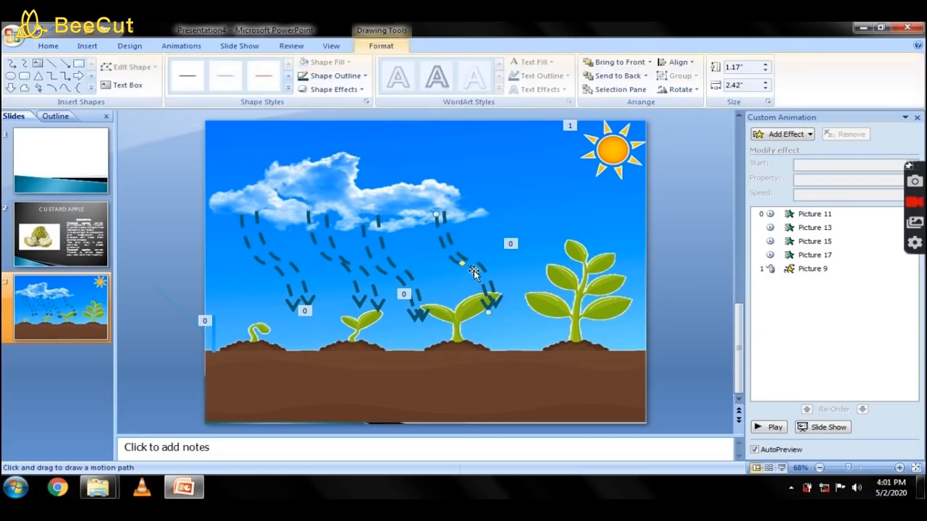
pyautogui.moveTo(489, 310); pyautogui.dragTo(511, 298)
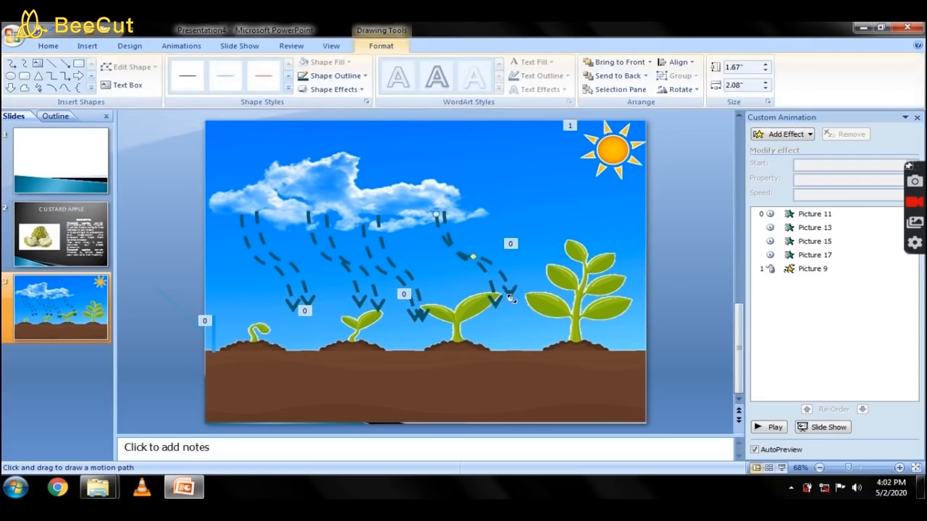
pyautogui.hotkey('ctrl', 'z')
pyautogui.moveTo(511, 289); pyautogui.dragTo(516, 298)
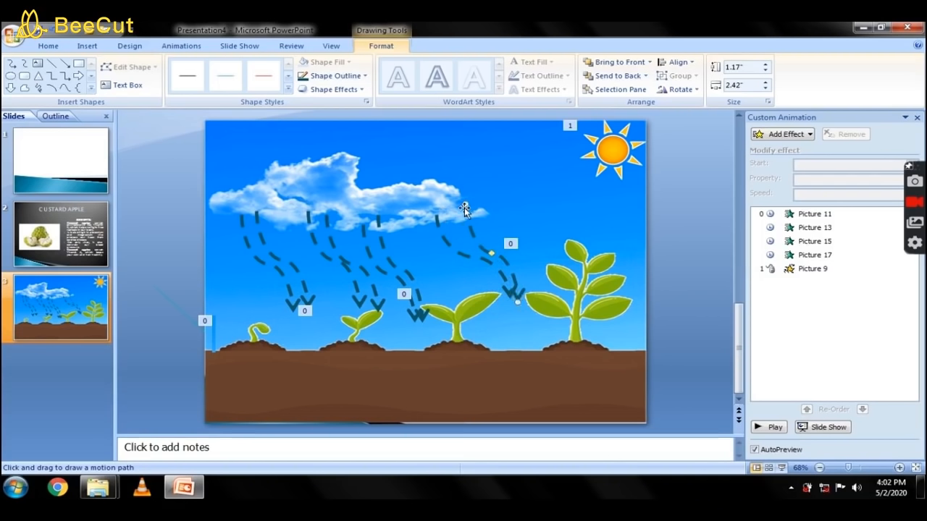
pyautogui.moveTo(464, 208)
pyautogui.mouseDown()
pyautogui.moveTo(458, 215)
pyautogui.moveTo(466, 214)
pyautogui.mouseUp()
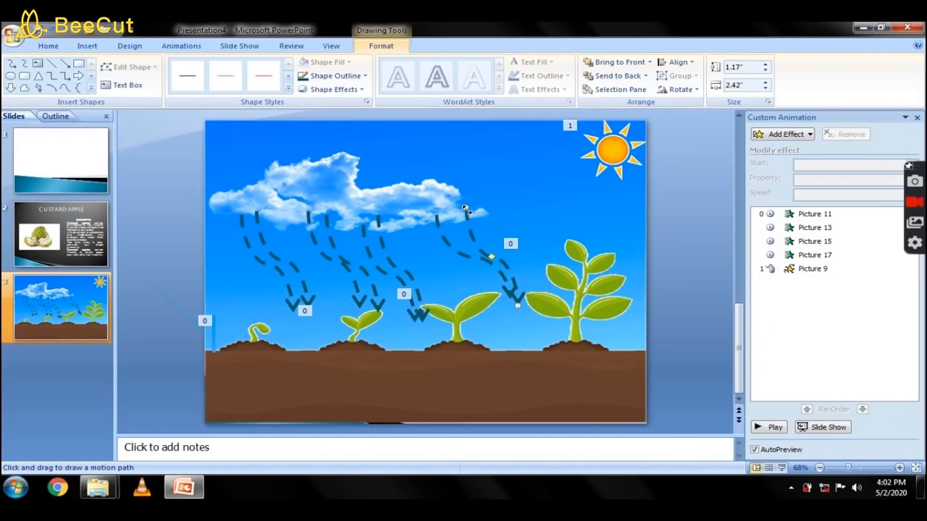
# Try to group the two dashed rain lines above the first seedling.
pyautogui.click(247, 242)
pyautogui.keyDown('shift'); pyautogui.click(257, 236); pyautogui.keyUp('shift')
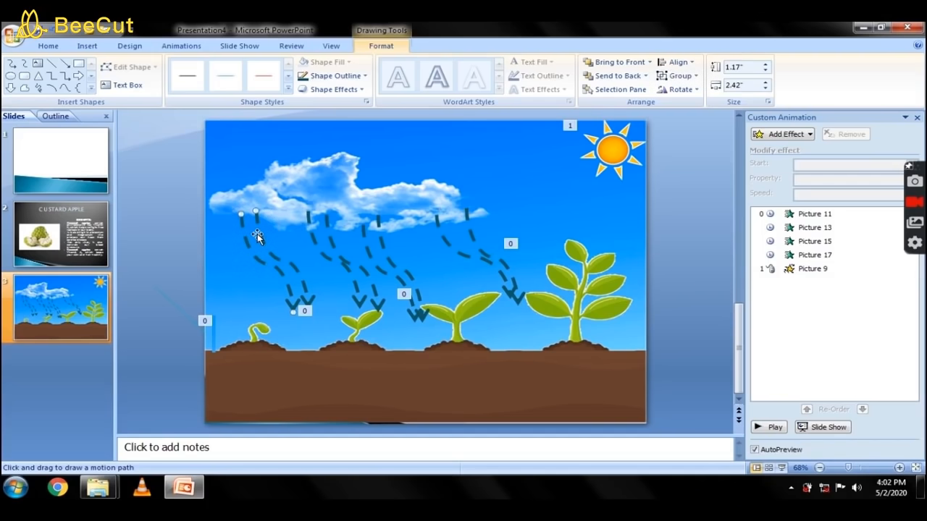
pyautogui.rightClick(257, 234)
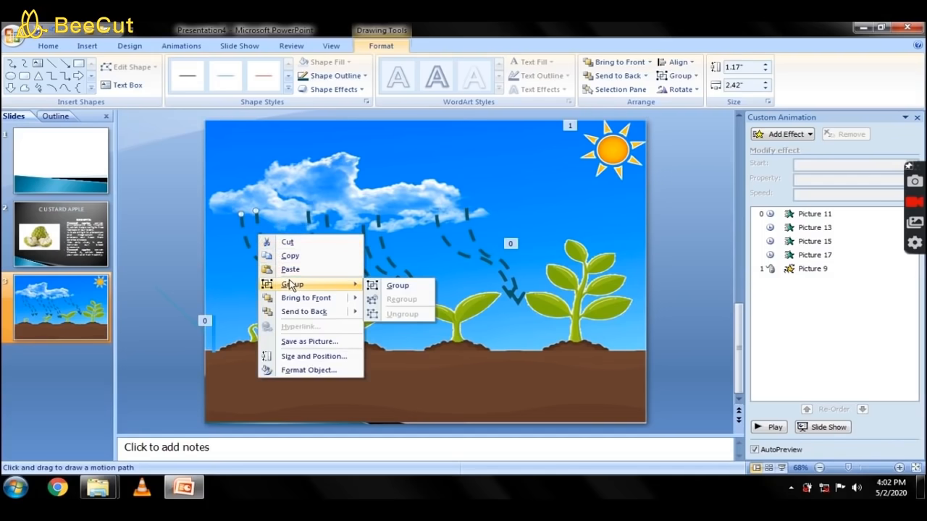
pyautogui.click(381, 284)
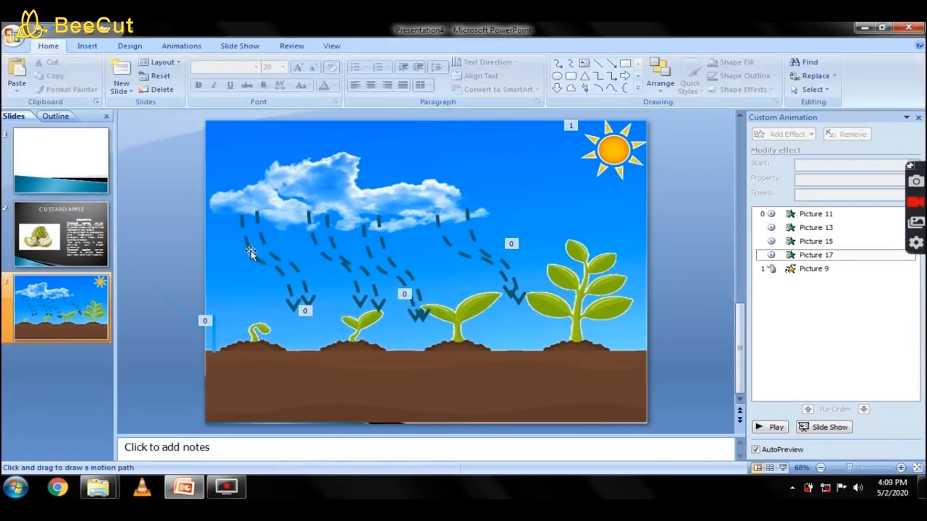
# Select all eight dashed rain lines under the cloud and group them into one object.
pyautogui.click(253, 256)
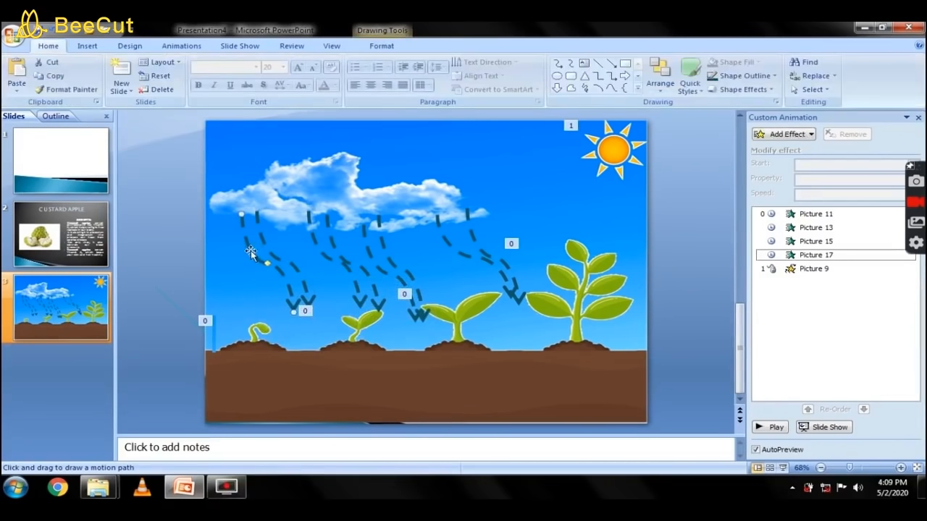
pyautogui.keyDown('ctrl'); pyautogui.click(262, 236); pyautogui.keyUp('ctrl')
pyautogui.keyDown('ctrl'); pyautogui.click(333, 235); pyautogui.keyUp('ctrl')
pyautogui.keyDown('ctrl'); pyautogui.click(365, 240); pyautogui.keyUp('ctrl')
pyautogui.keyDown('ctrl'); pyautogui.click(381, 237); pyautogui.keyUp('ctrl')
pyautogui.keyDown('ctrl'); pyautogui.click(445, 235); pyautogui.keyUp('ctrl')
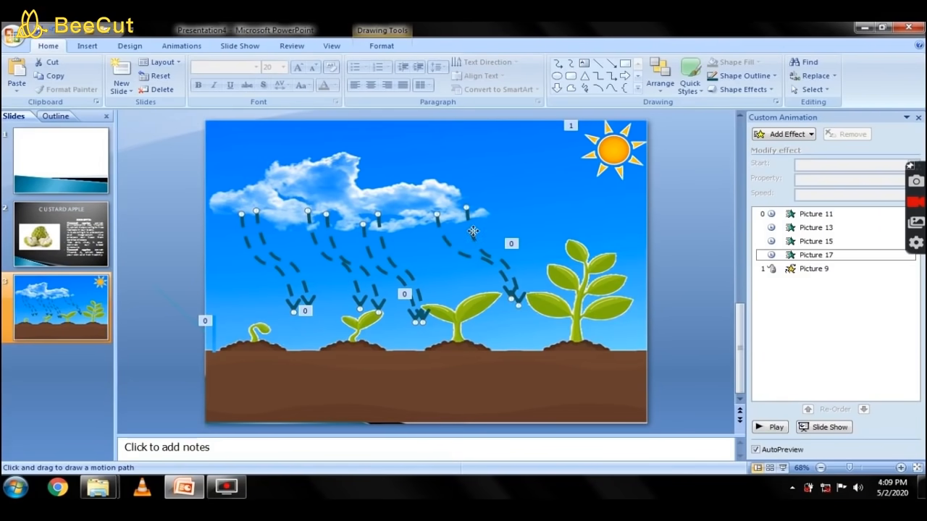
pyautogui.rightClick(473, 231)
pyautogui.moveTo(541, 283)
pyautogui.click(612, 282)
# Add a Peek Out exit effect to the grouped rain lines and set its speed to Very Slow.
pyautogui.click(825, 269)
pyautogui.click(812, 135)
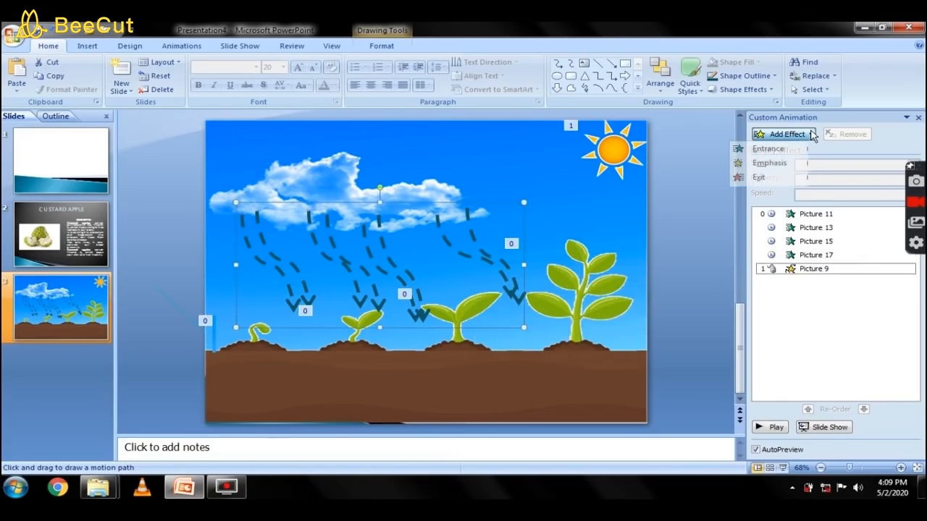
pyautogui.moveTo(802, 178)
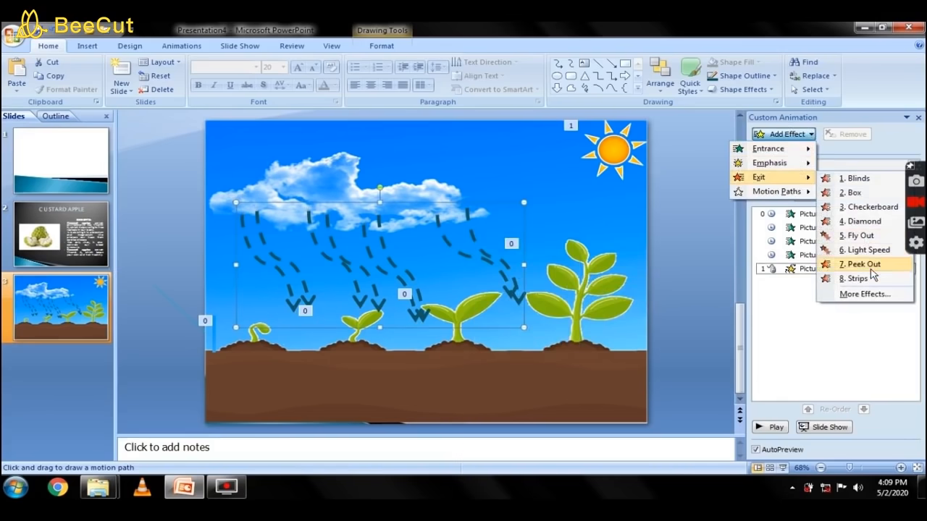
pyautogui.click(865, 294)
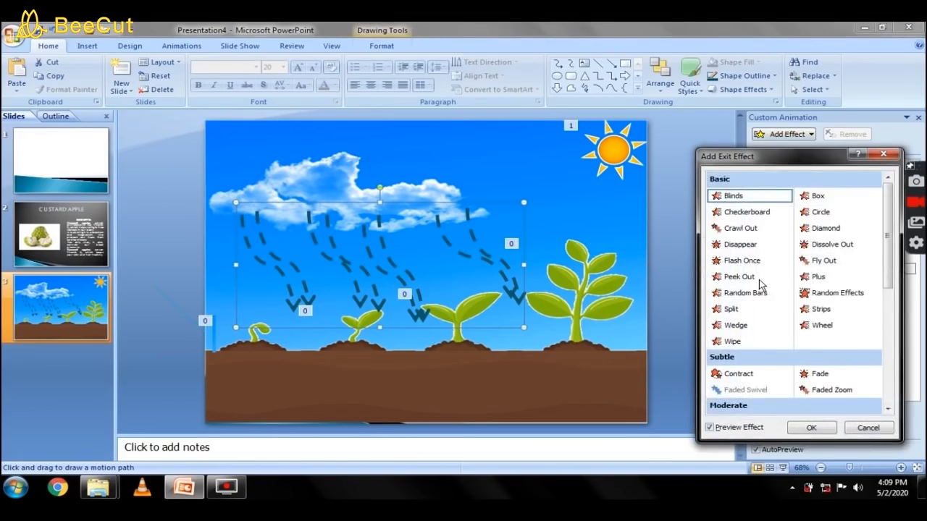
pyautogui.click(750, 279)
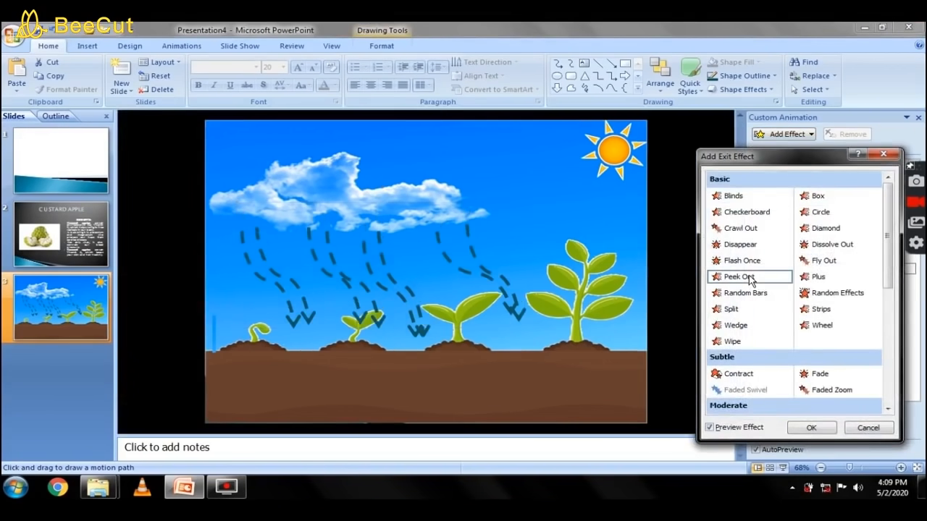
pyautogui.click(823, 430)
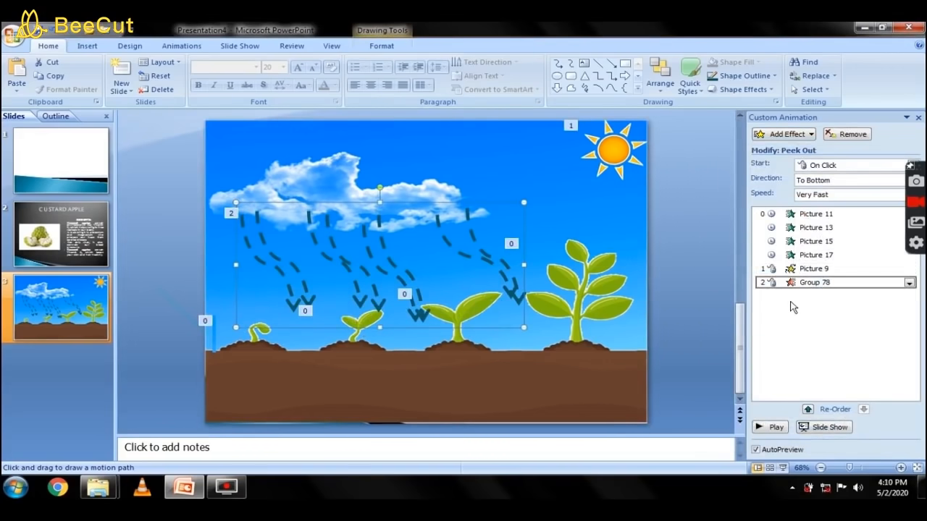
pyautogui.click(845, 196)
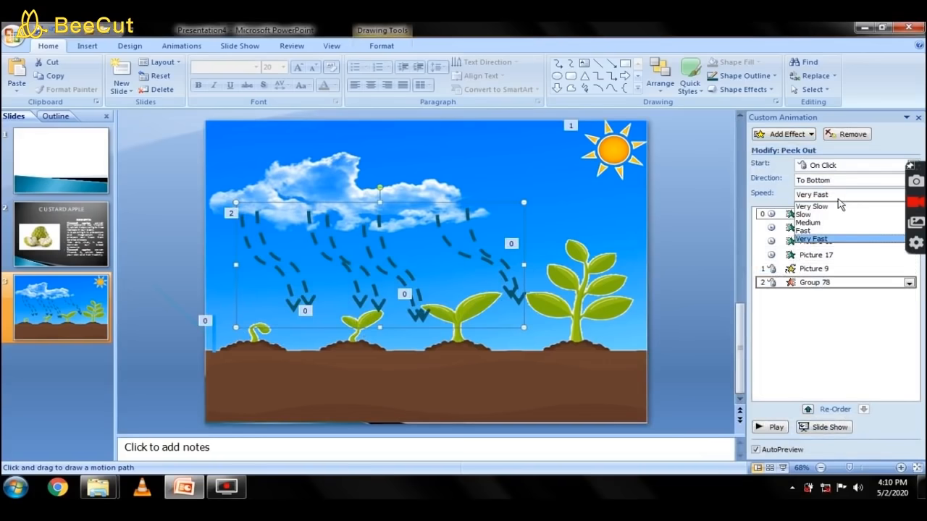
pyautogui.click(838, 205)
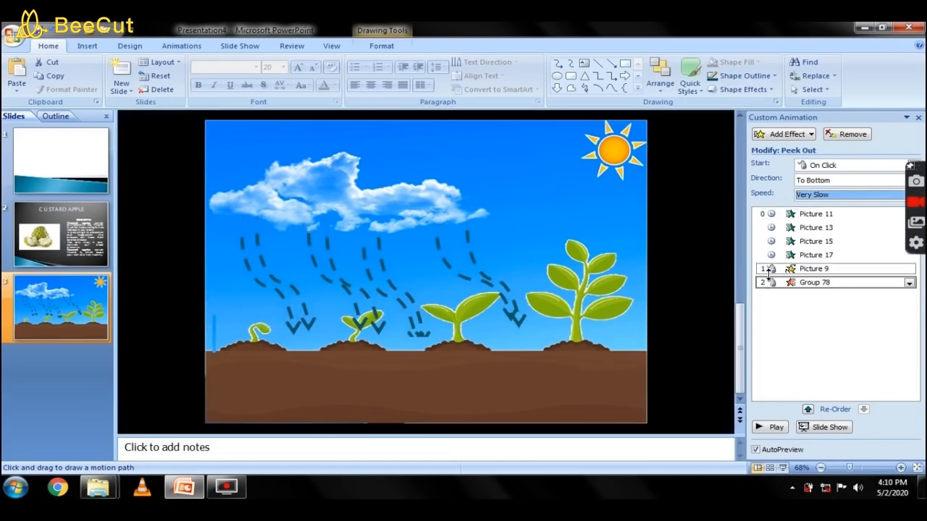
# Move the sun's Spin effect to the beginning of the slide's animation order, ahead of the plant pictures.
pyautogui.click(768, 269)
pyautogui.rightClick(768, 269)
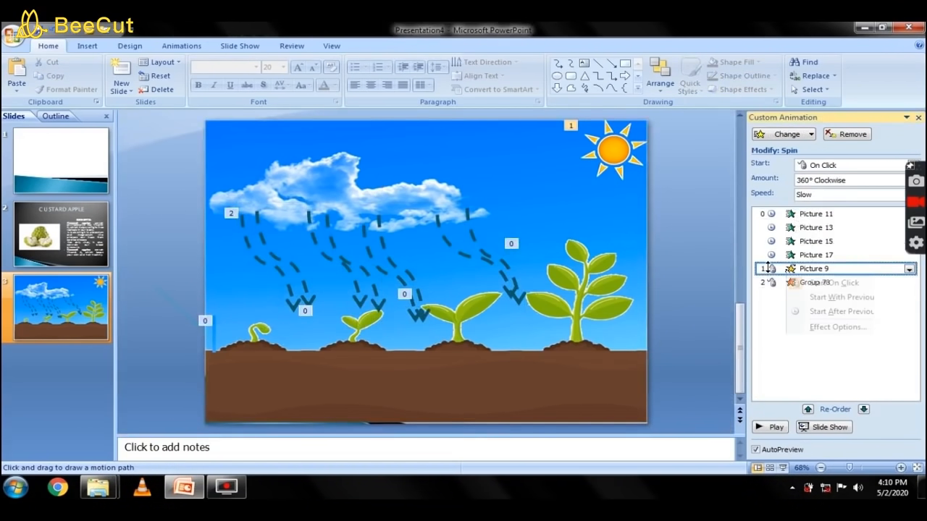
pyautogui.click(775, 391)
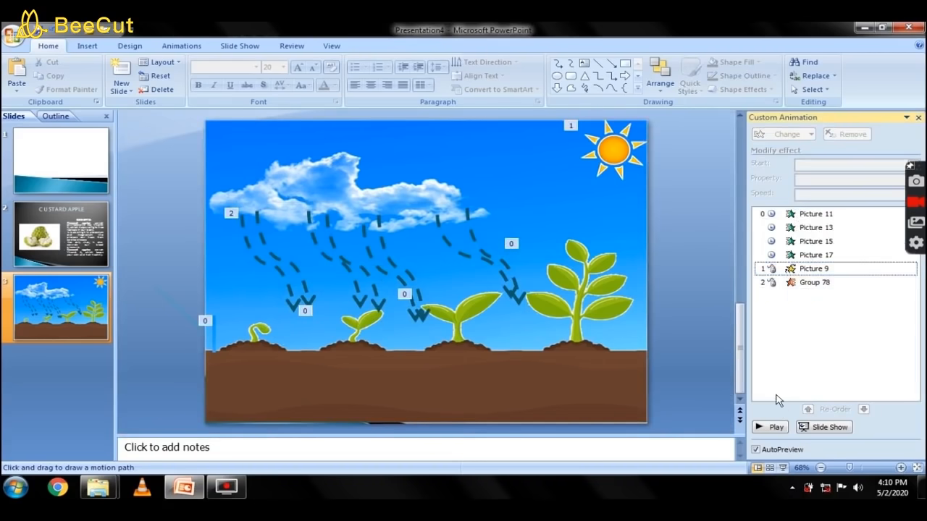
pyautogui.click(771, 269)
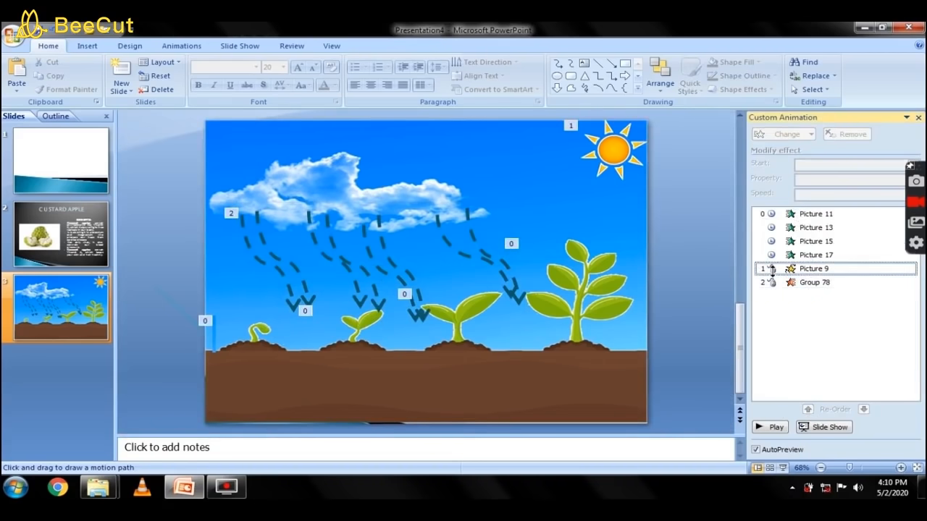
pyautogui.click(808, 410)
pyautogui.click(808, 409)
pyautogui.click(809, 409)
pyautogui.click(809, 410)
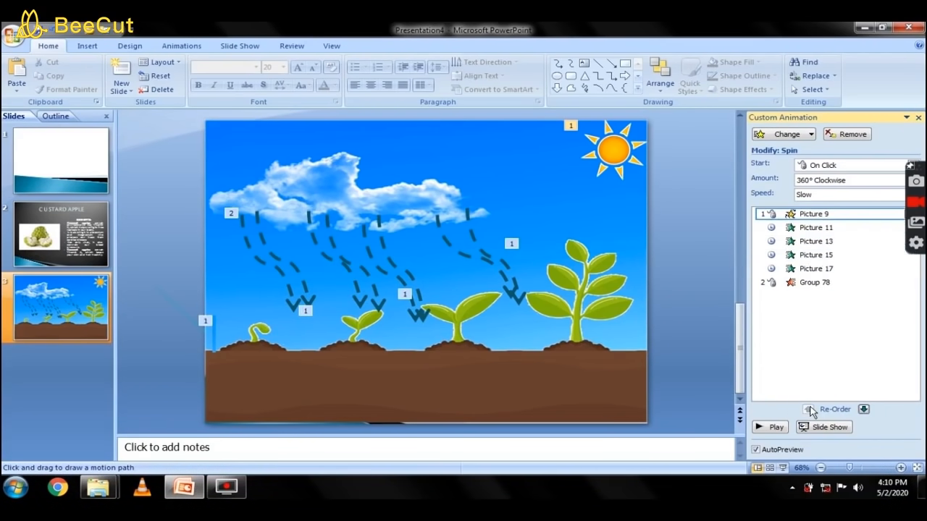
# Set the sun's Spin effect to start After Previous.
pyautogui.rightClick(775, 216)
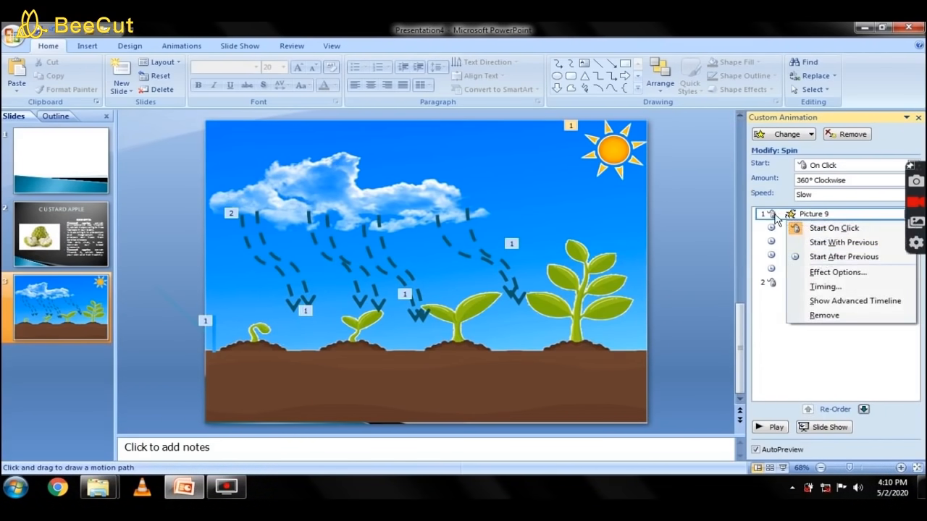
pyautogui.click(840, 242)
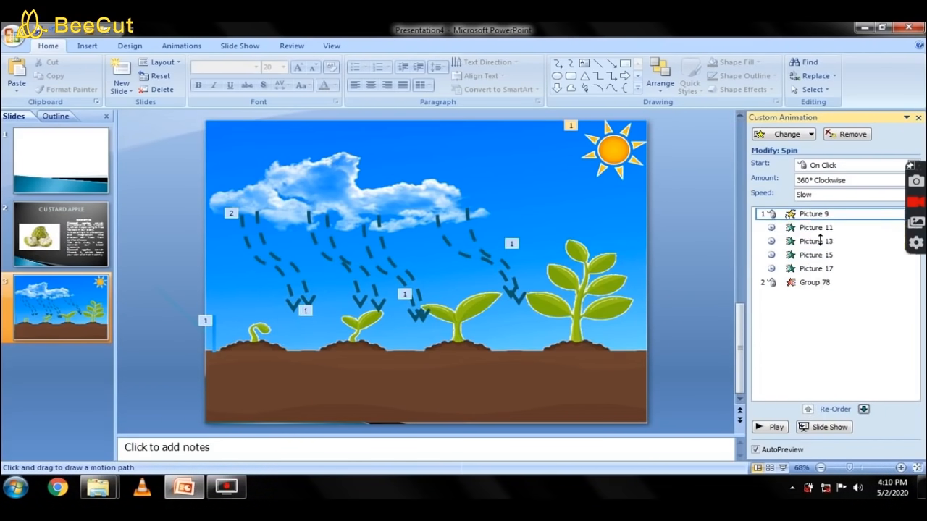
pyautogui.click(773, 284)
pyautogui.click(781, 215)
pyautogui.rightClick(786, 218)
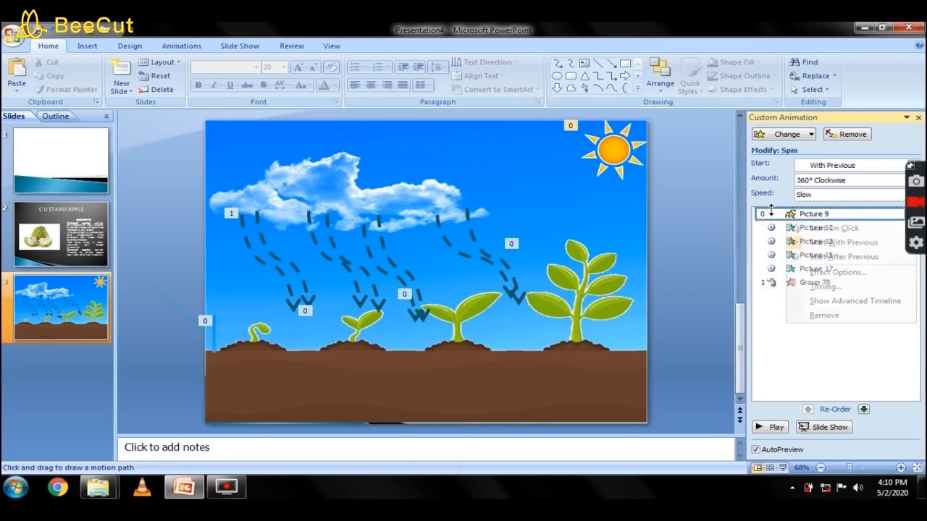
pyautogui.click(796, 256)
# Move the rain group's Peek Out effect directly after the sun's Spin effect and set it to start After Previous.
pyautogui.click(773, 282)
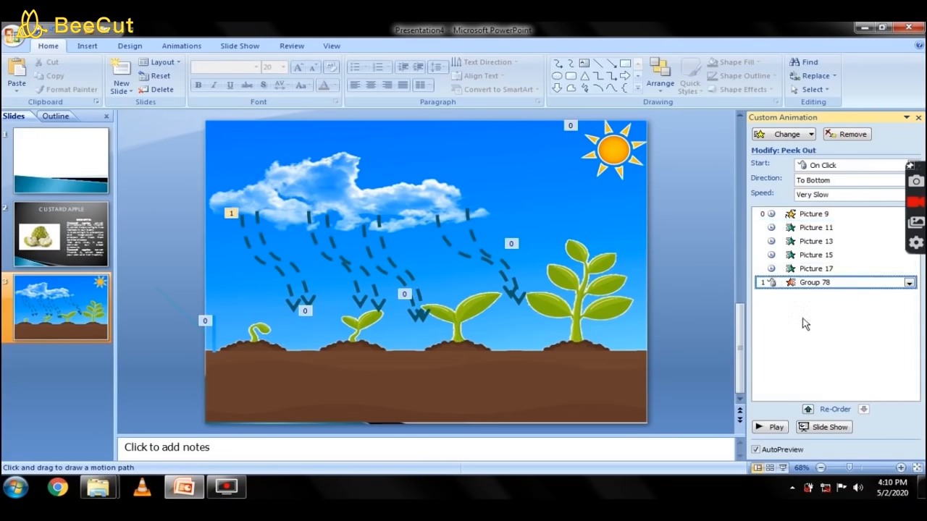
pyautogui.click(808, 409)
pyautogui.click(808, 409)
pyautogui.click(808, 410)
pyautogui.click(808, 410)
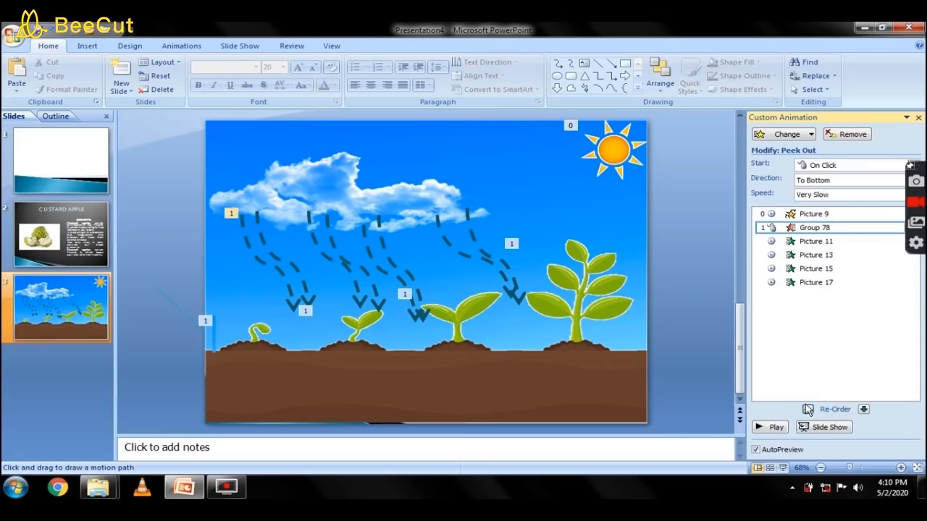
pyautogui.rightClick(786, 233)
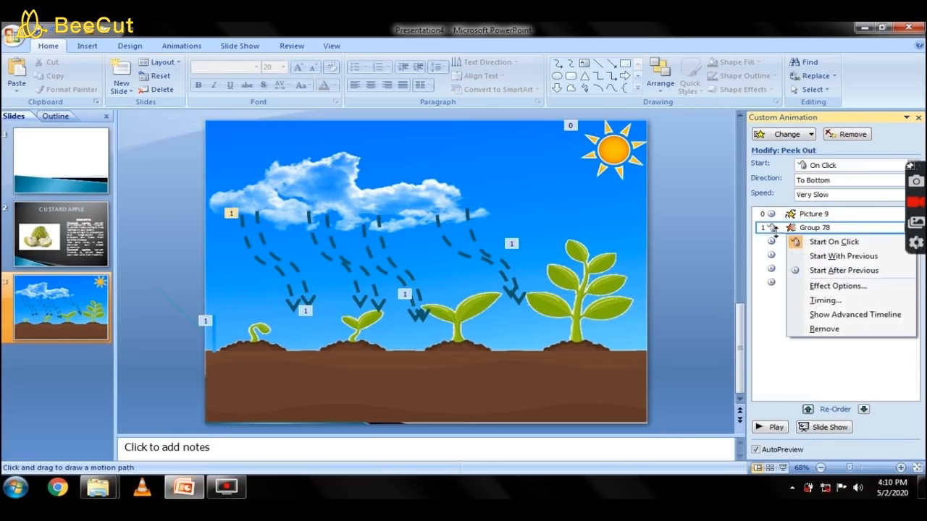
pyautogui.click(854, 271)
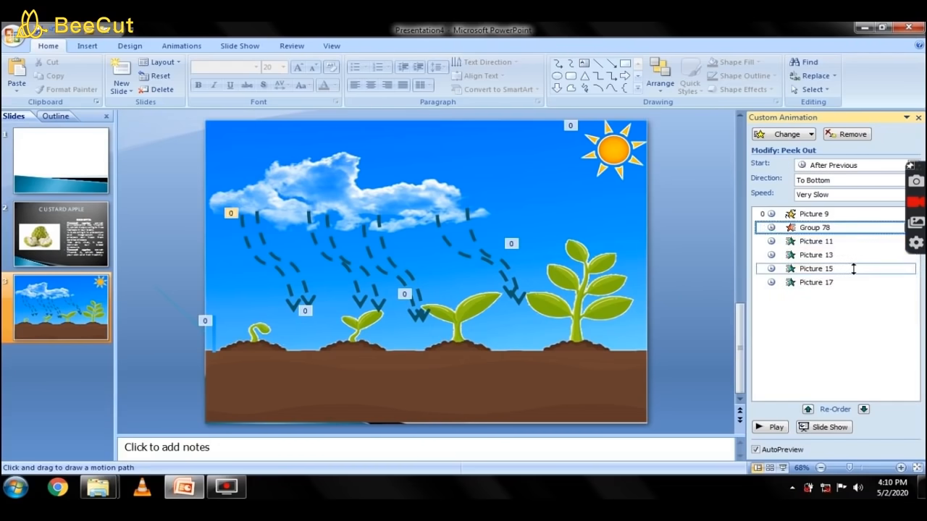
pyautogui.click(823, 348)
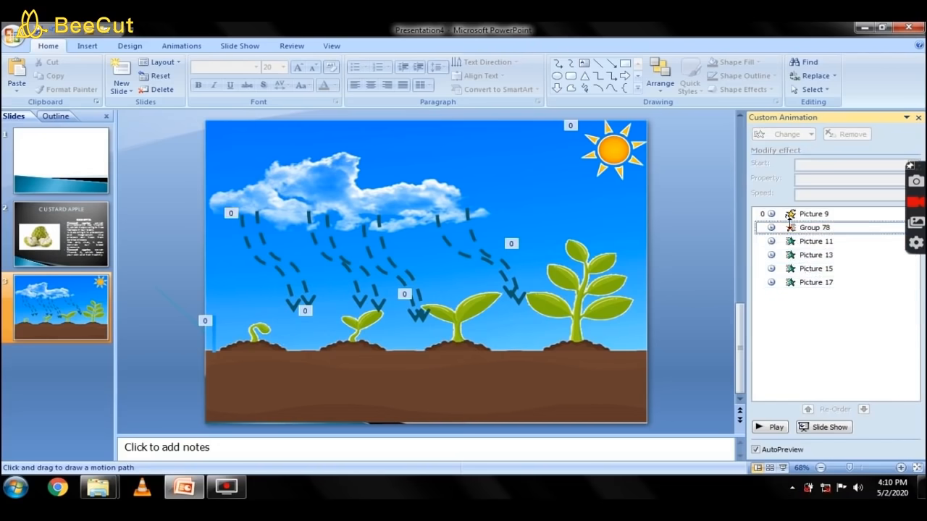
# Preview the slide's complete animation sequence.
pyautogui.click(394, 201)
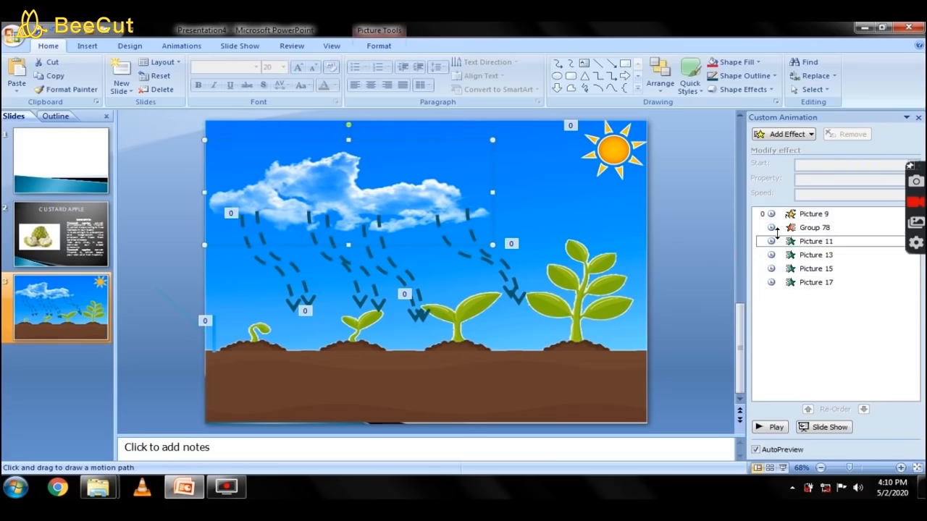
pyautogui.click(769, 427)
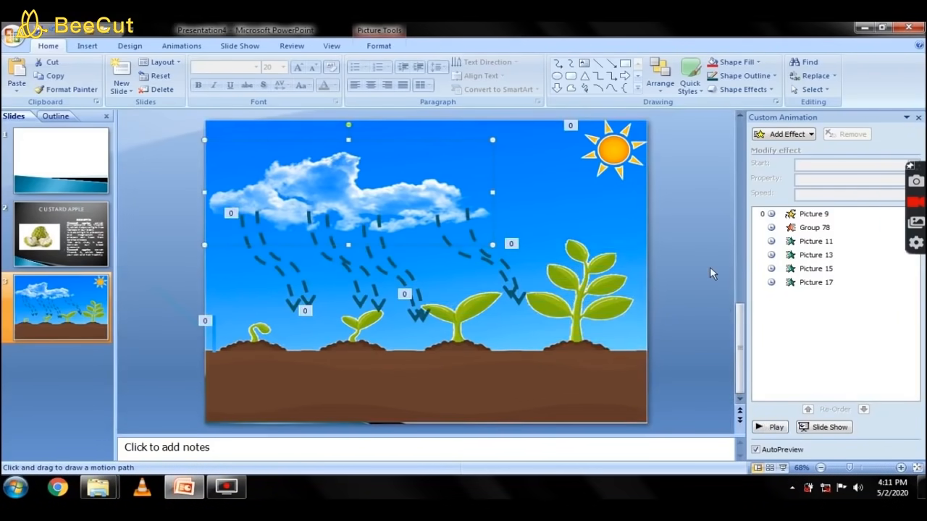
pyautogui.click(710, 266)
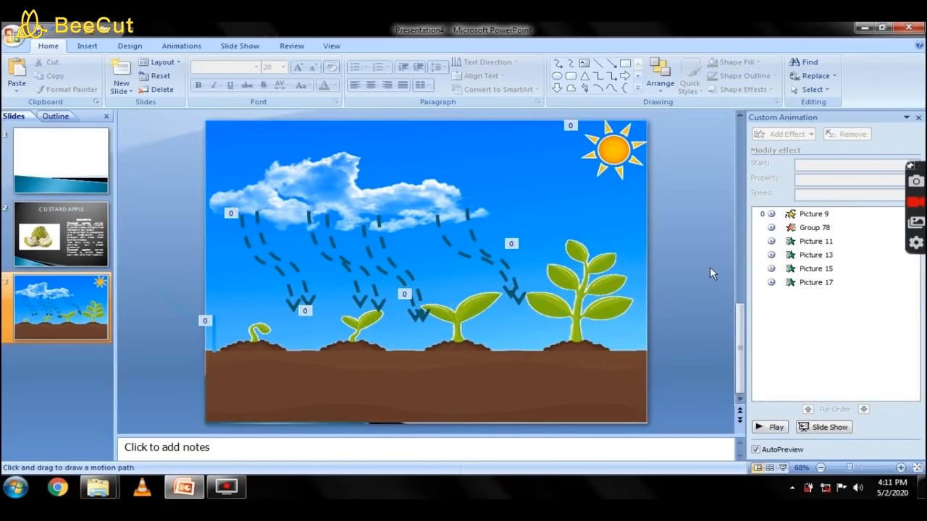
# Add a wide text box above the cloud with the title "GERMINATION OF SEED".
pyautogui.click(419, 164)
pyautogui.click(416, 127)
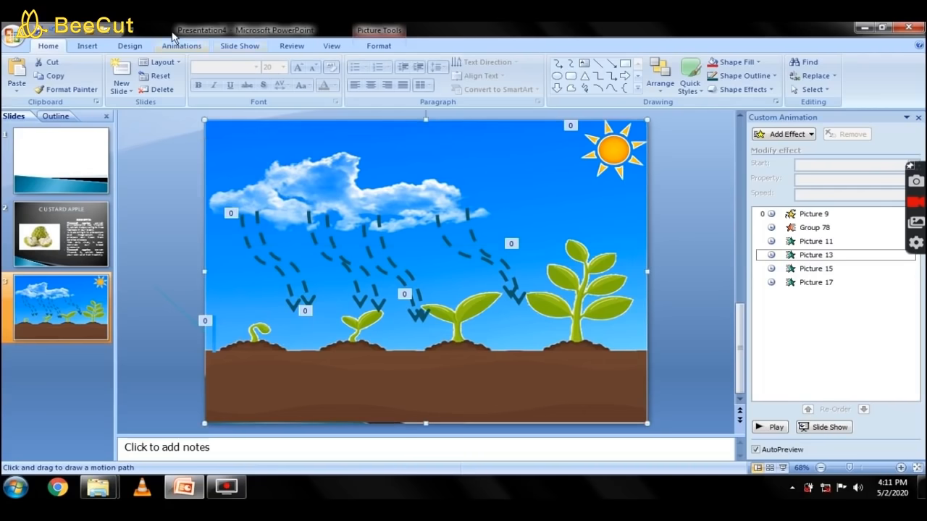
pyautogui.click(95, 45)
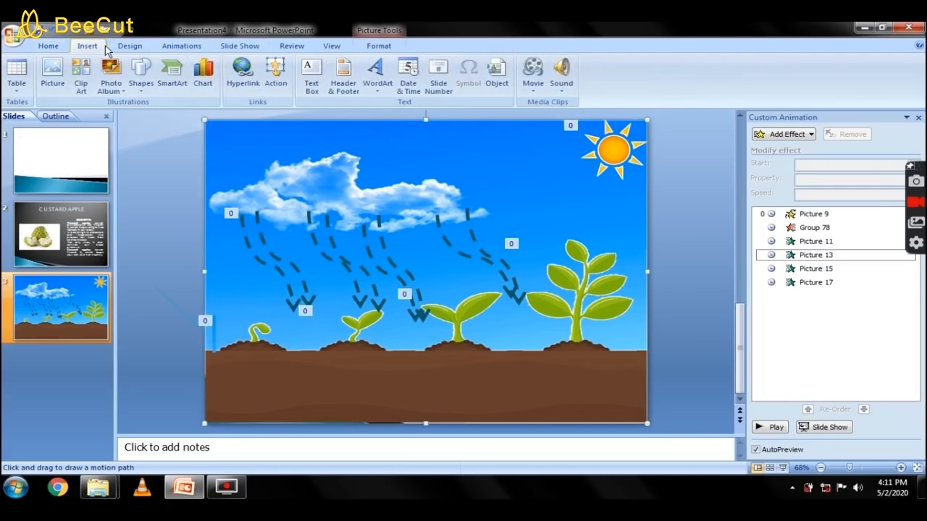
pyautogui.click(319, 80)
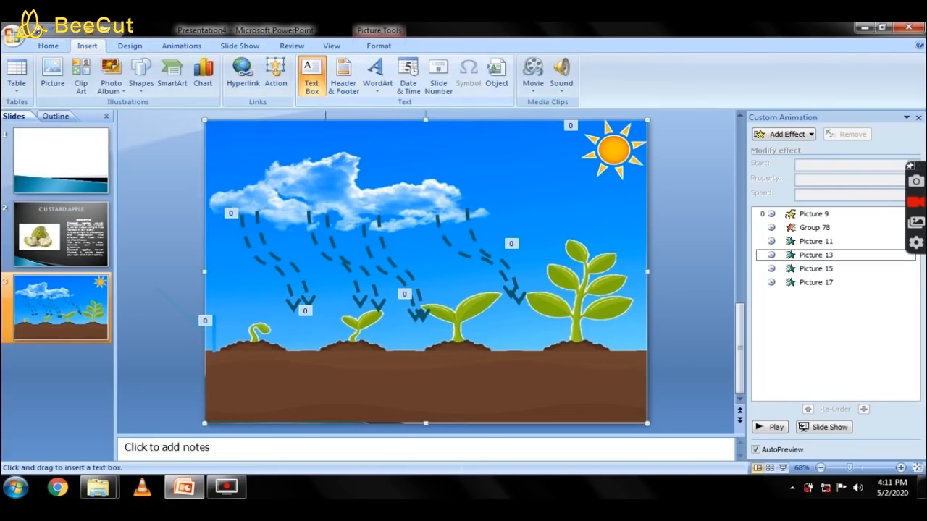
pyautogui.click(283, 137)
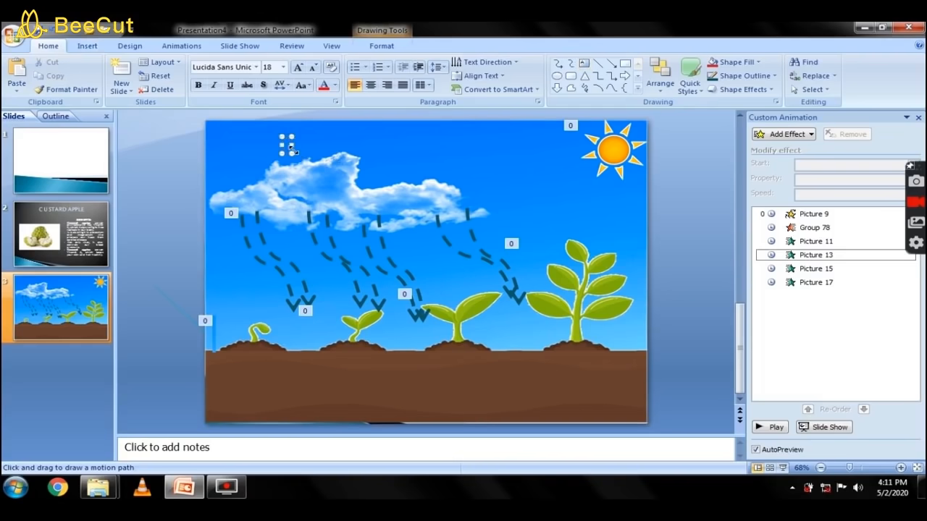
pyautogui.moveTo(293, 153); pyautogui.dragTo(508, 176)
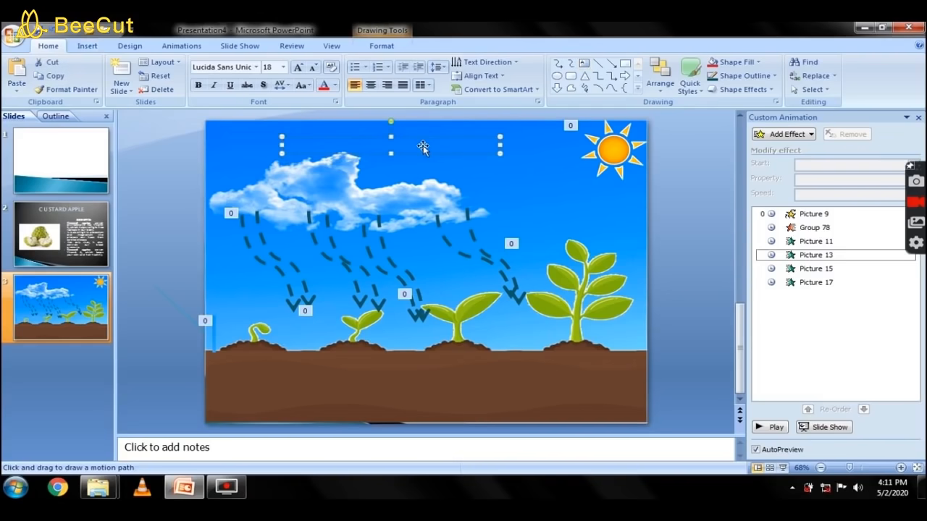
pyautogui.write('g')
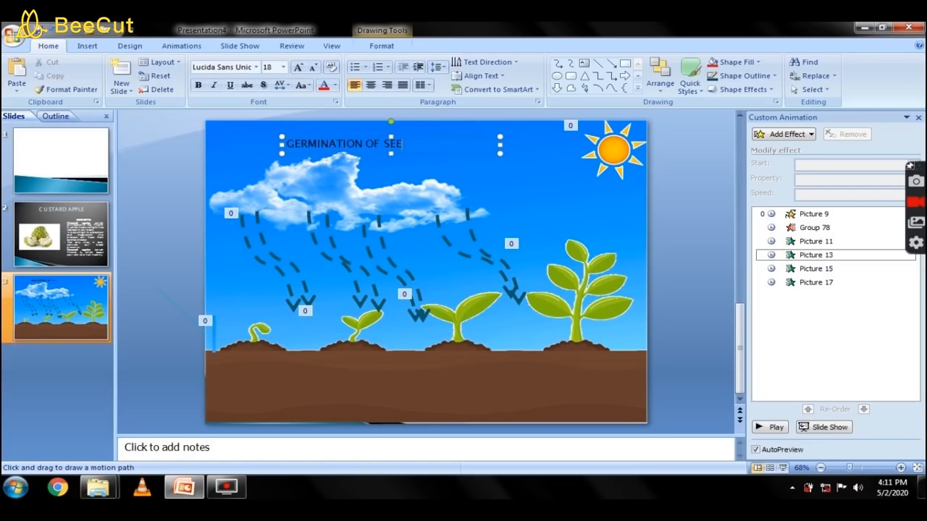
pyautogui.click(451, 164)
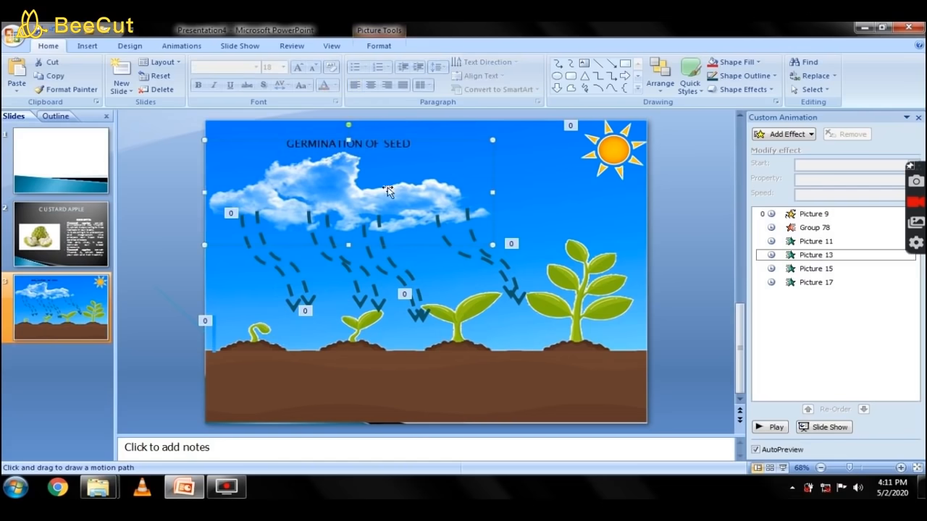
# Add a new blank slide after the third slide.
pyautogui.click(86, 395)
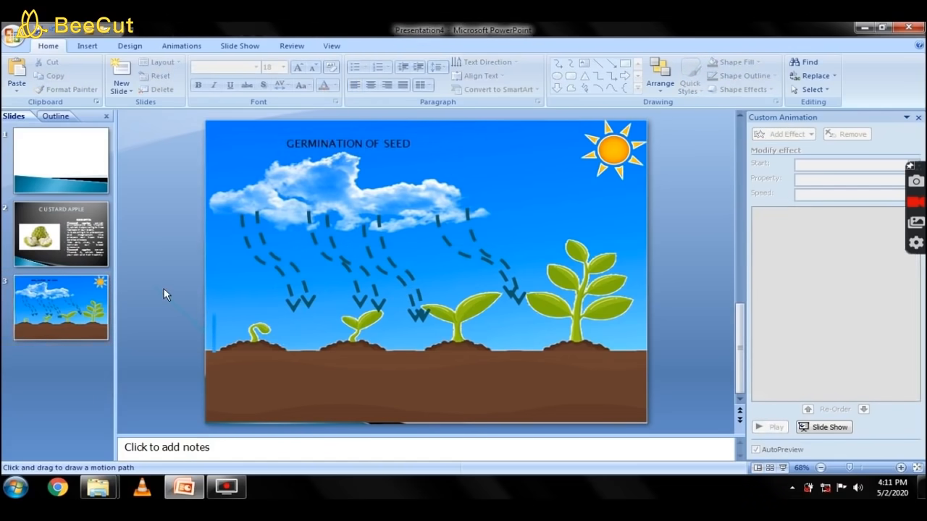
pyautogui.click(121, 73)
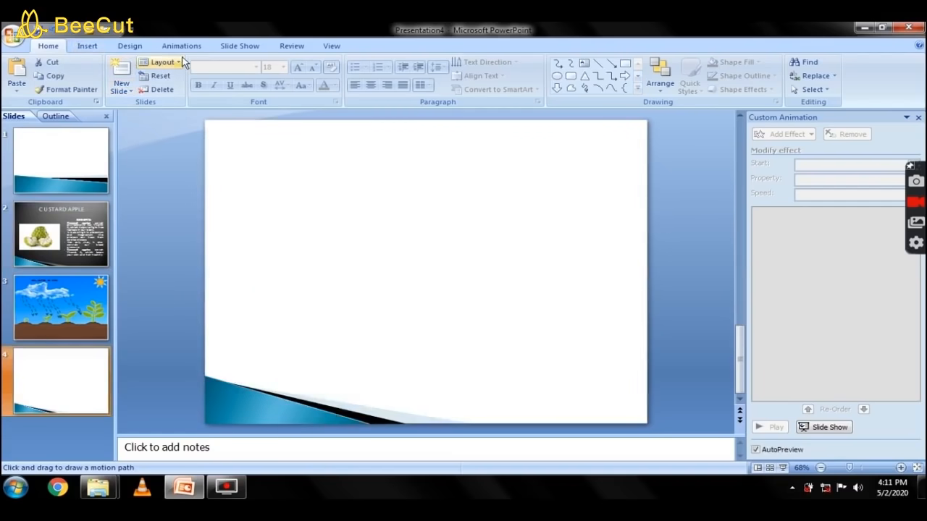